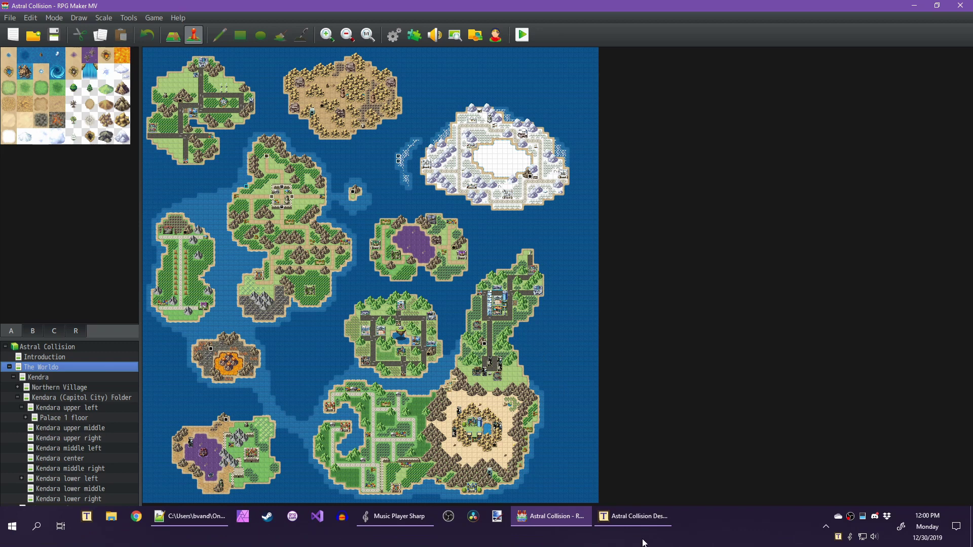
# Switch to the Astral Collision design documents and review the listed plot points on the Story Beats sheet.
pyautogui.click(639, 517)
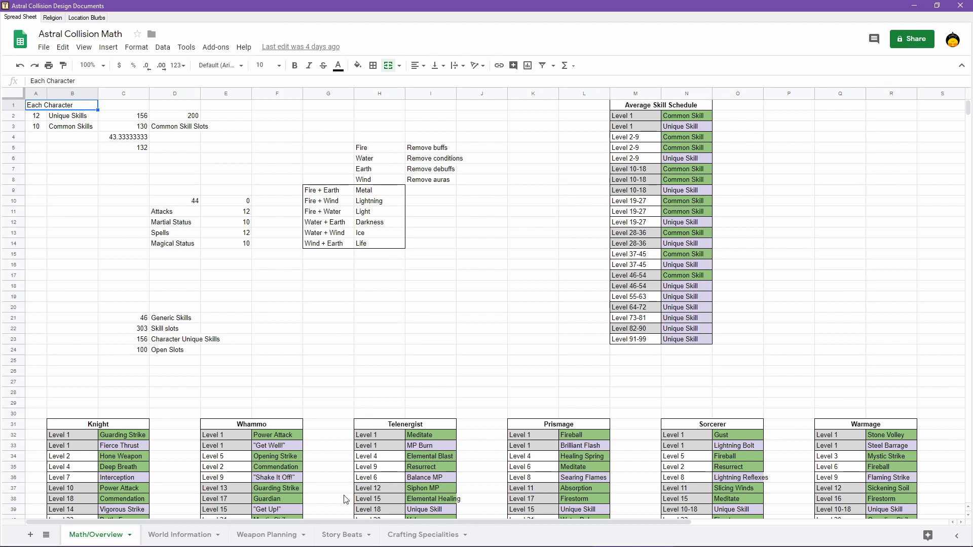
pyautogui.click(343, 536)
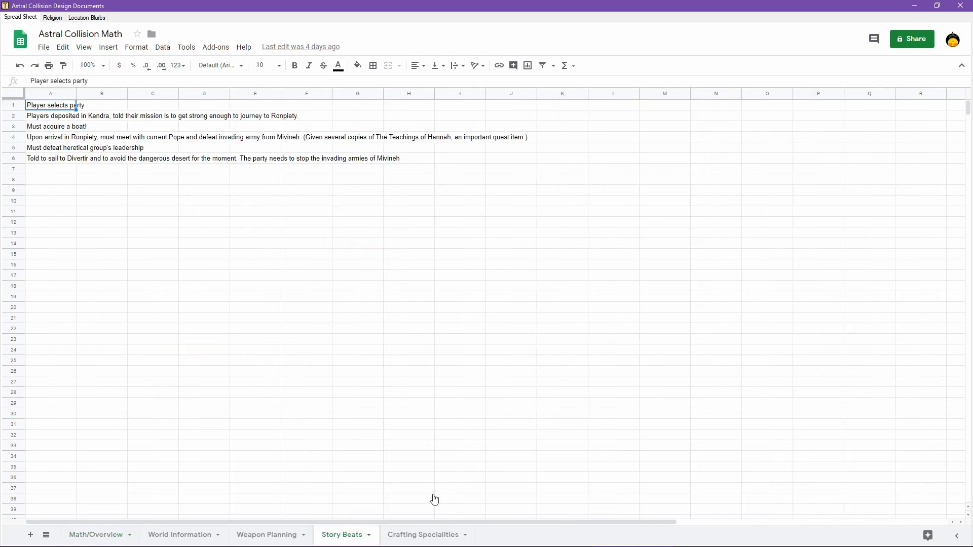
pyautogui.click(42, 163)
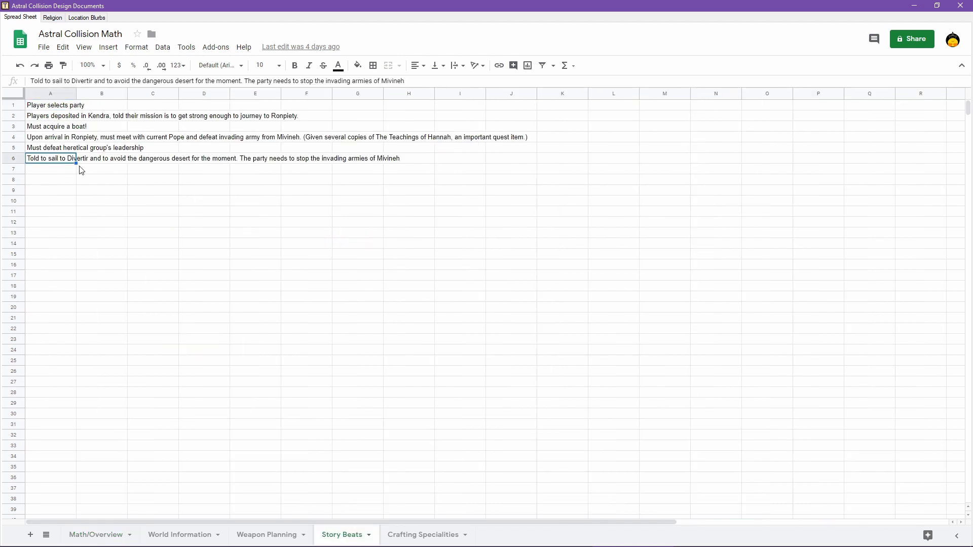
pyautogui.click(42, 173)
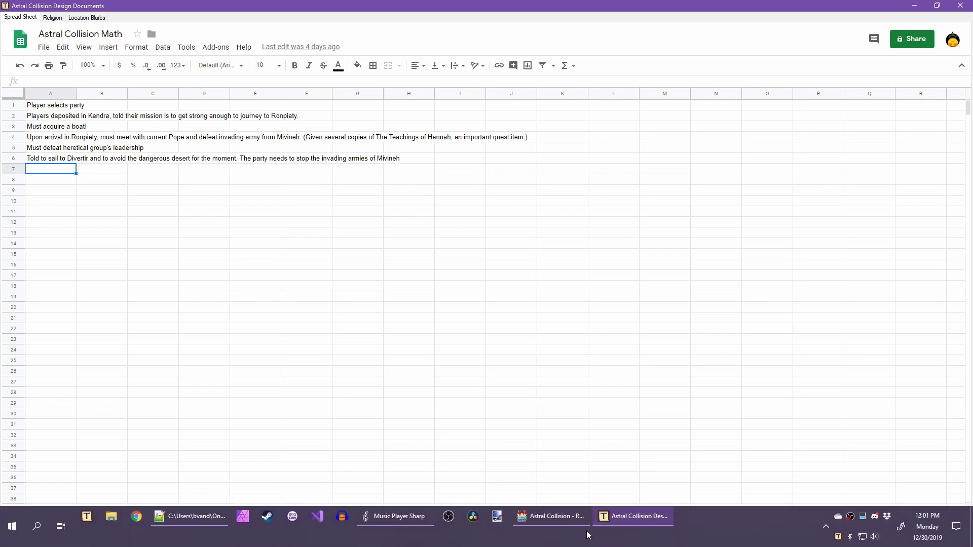
# Look over the world map in RPG Maker MV, and return to the design documents to review story beats in rows 4 to 6.
pyautogui.click(555, 537)
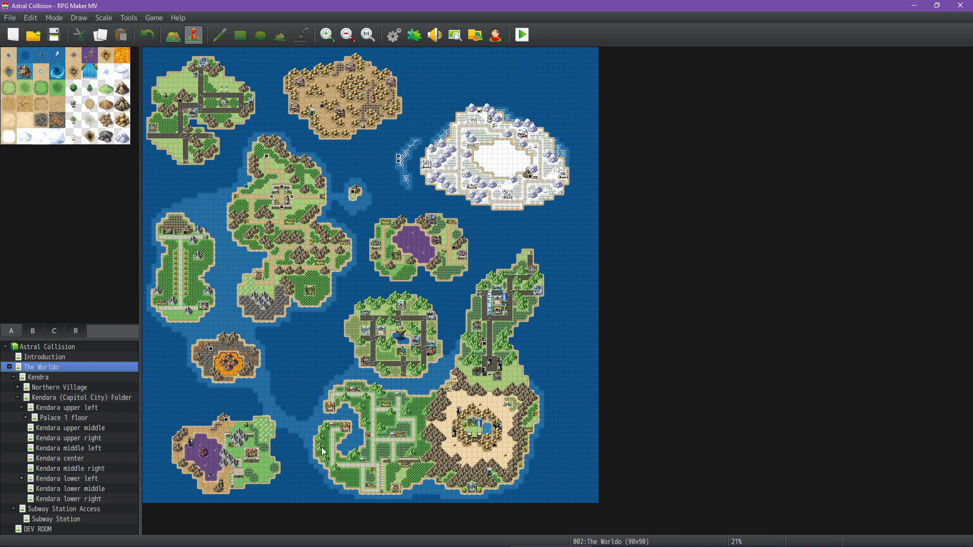
pyautogui.moveTo(587, 545)
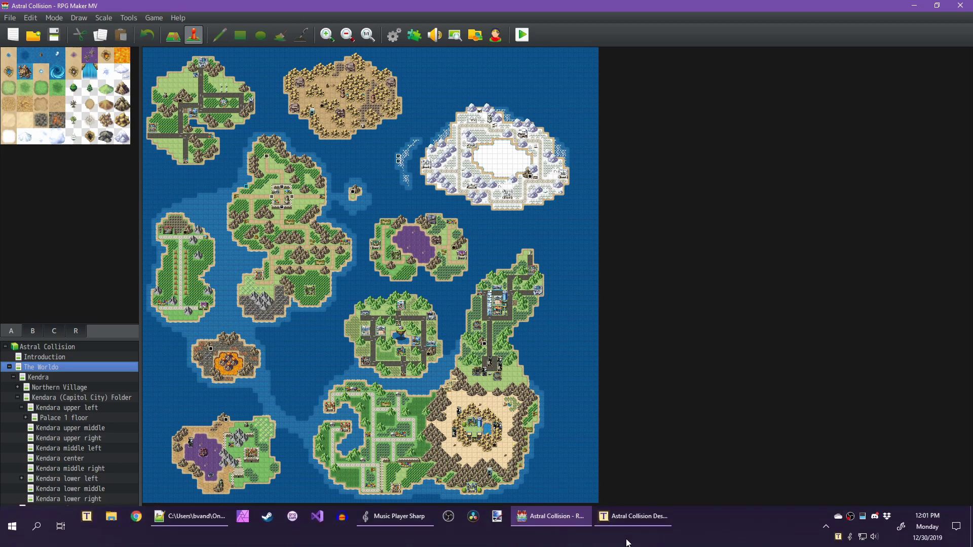
pyautogui.click(628, 520)
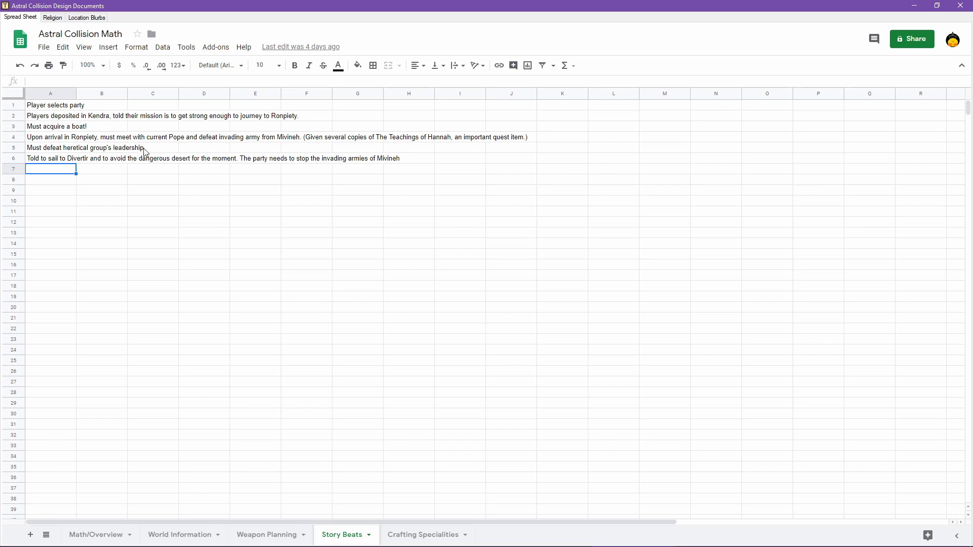
pyautogui.click(41, 150)
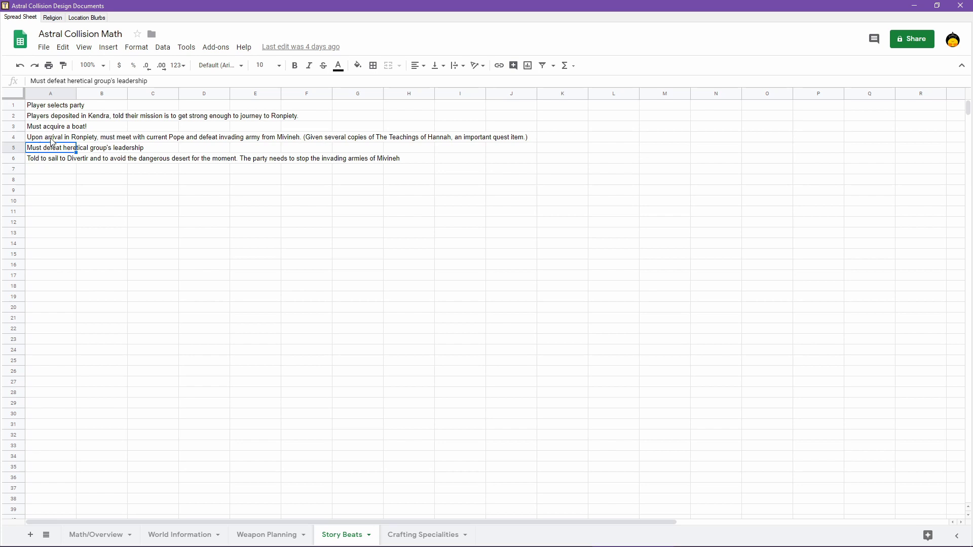
pyautogui.click(51, 138)
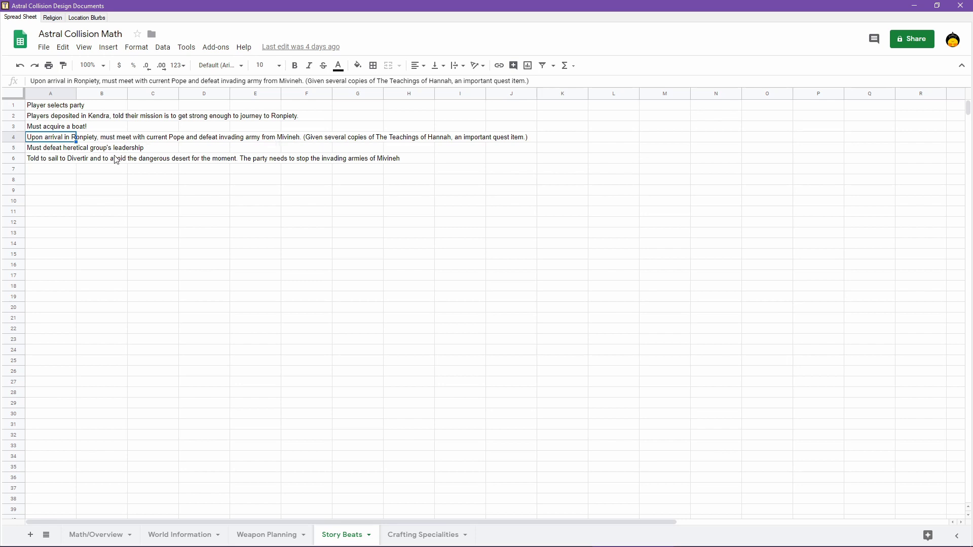
pyautogui.click(61, 160)
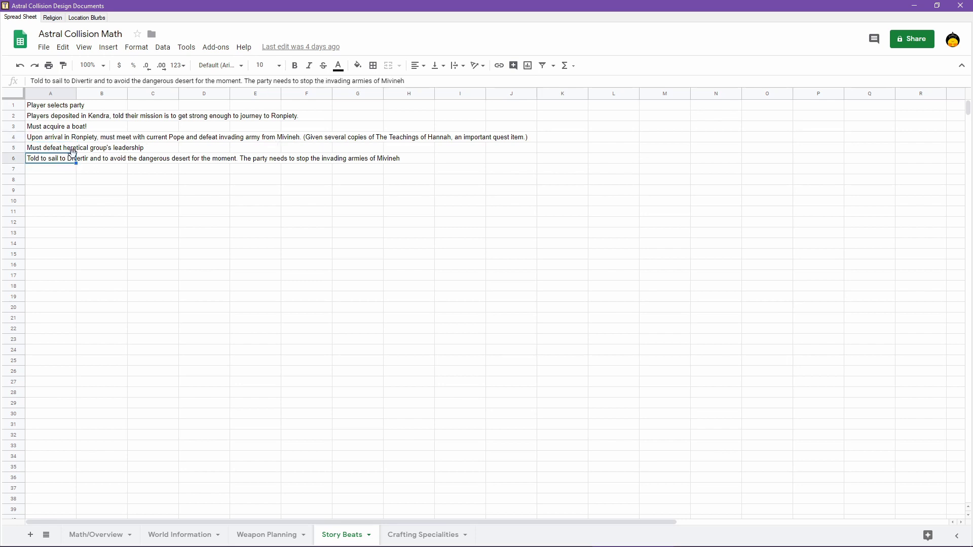
# Add the note "<-- Maybe occurs later" in cell B5 beside the heretical group's leadership story beat.
pyautogui.click(36, 149)
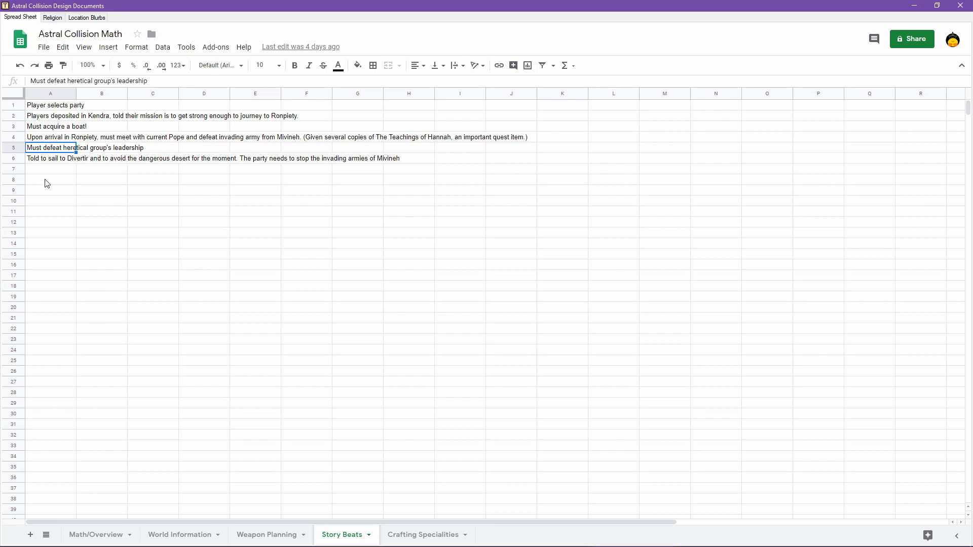
pyautogui.click(99, 148)
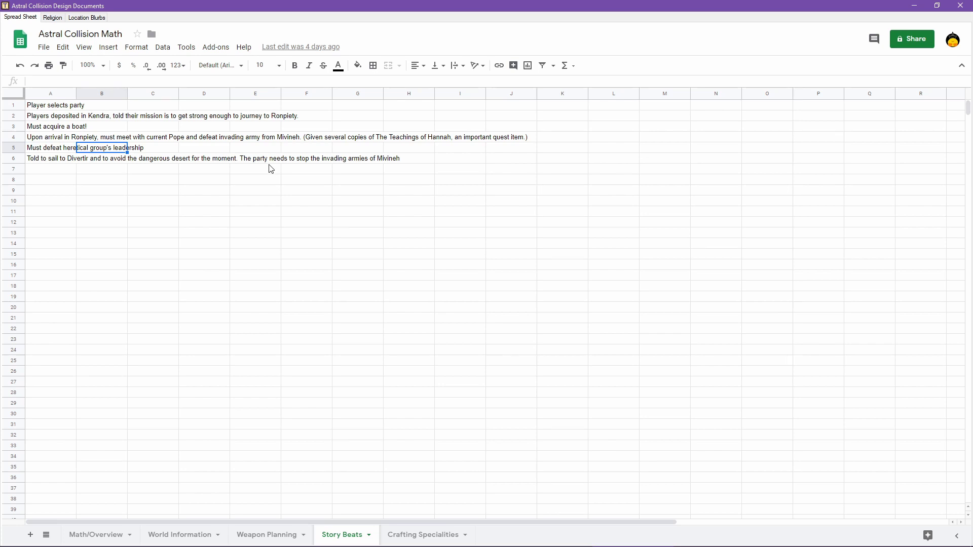
pyautogui.write('<-- Maybe occ')
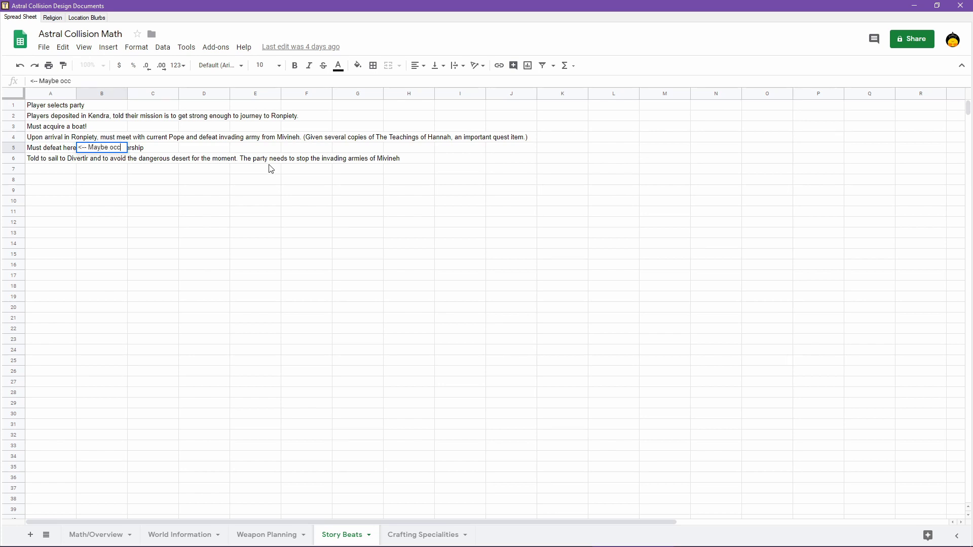
pyautogui.write('urs later')
pyautogui.press('Return')
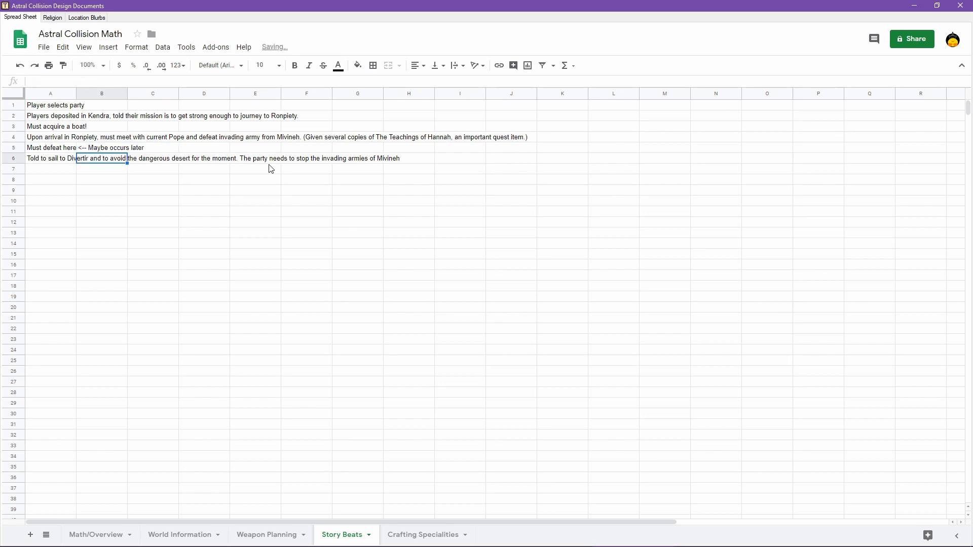
# Check the Divertir story beat in cell A6 against the world map in RPG Maker MV.
pyautogui.click(52, 160)
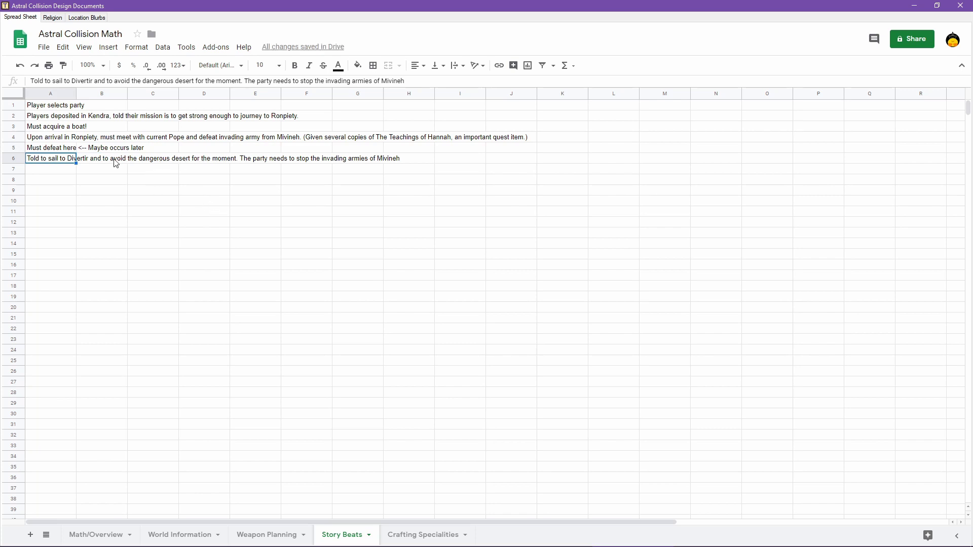
pyautogui.moveTo(527, 543)
pyautogui.click(549, 516)
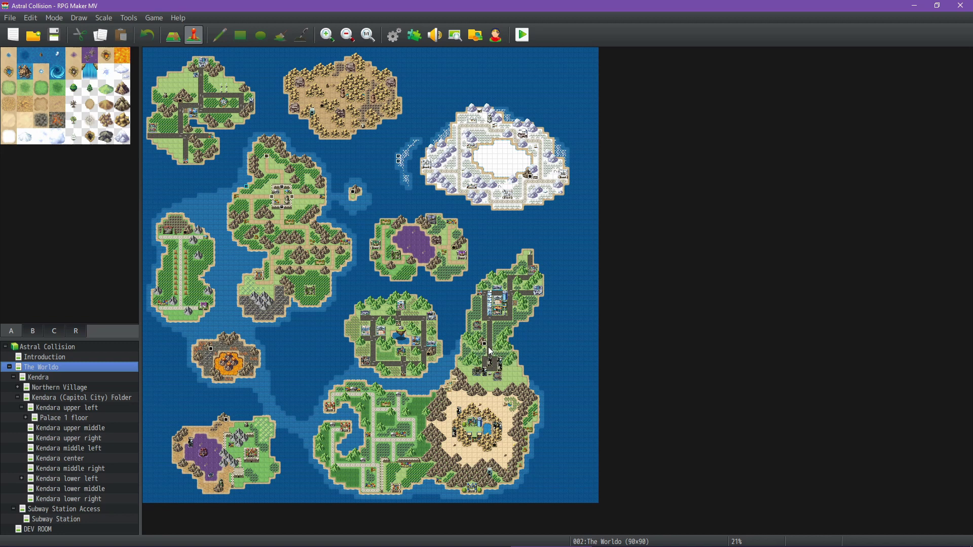
pyautogui.moveTo(506, 545)
pyautogui.click(621, 522)
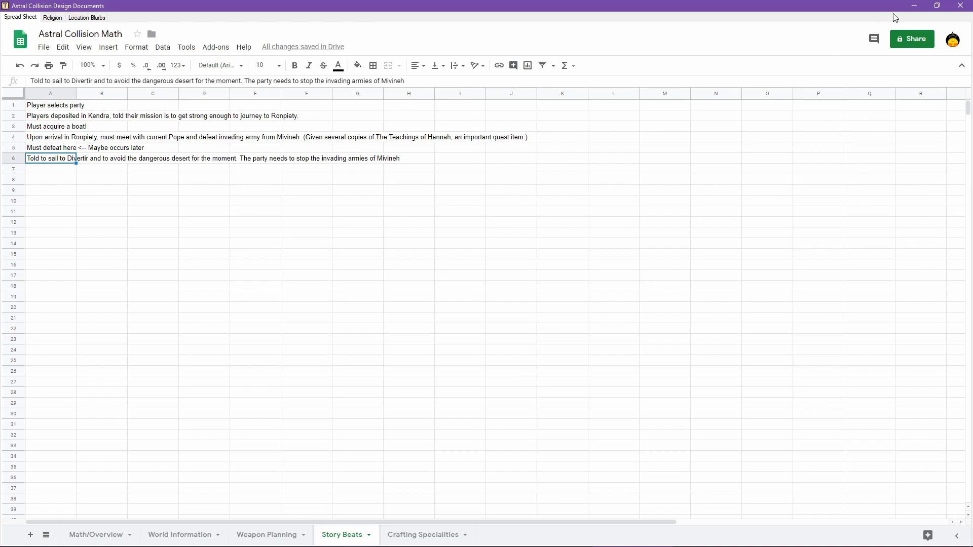
pyautogui.click(914, 5)
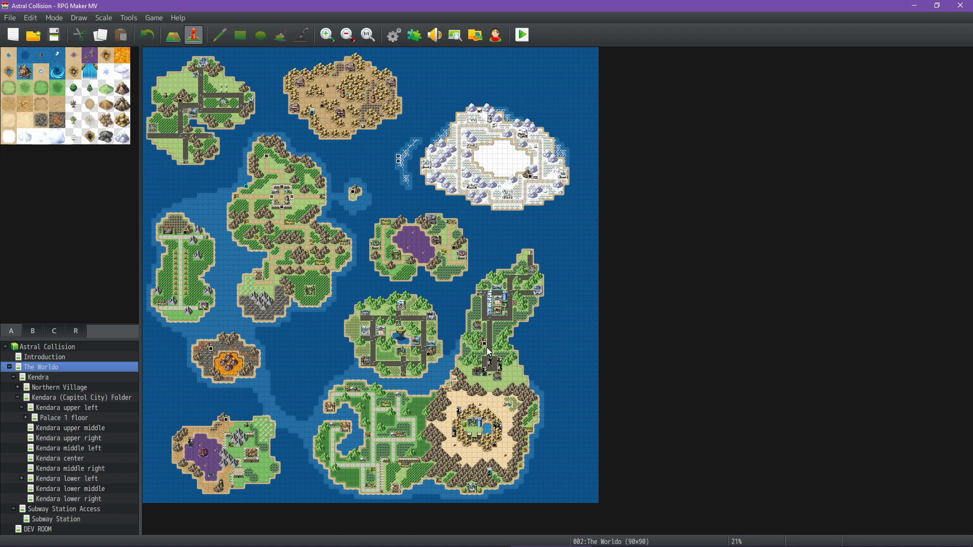
# Return to the design documents and review Ronpiety's entry on the Crafting Specialities sheet.
pyautogui.moveTo(607, 545)
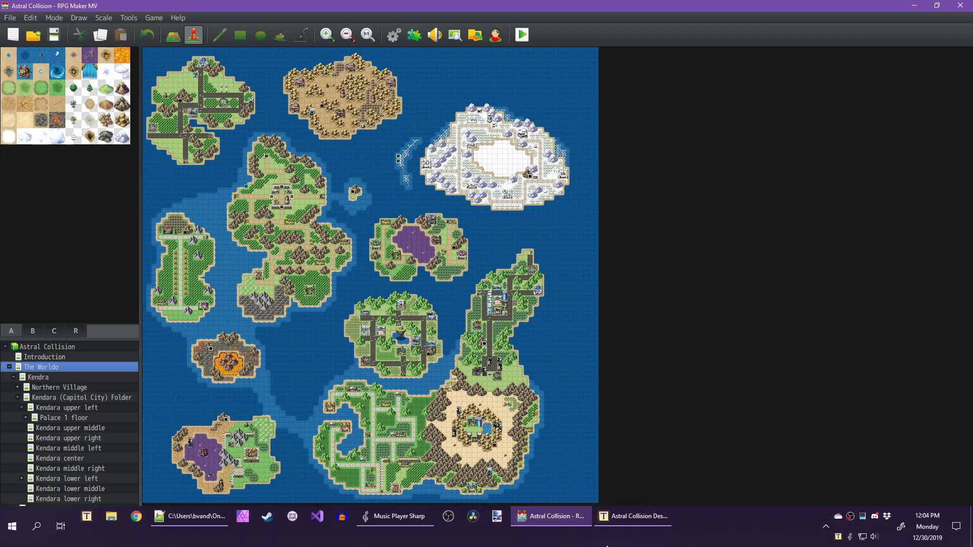
pyautogui.click(640, 518)
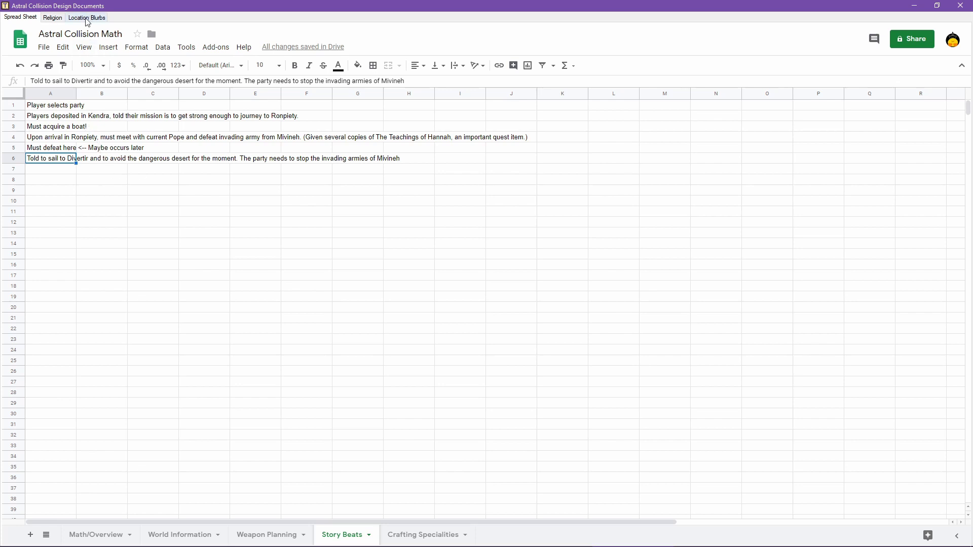
pyautogui.click(410, 536)
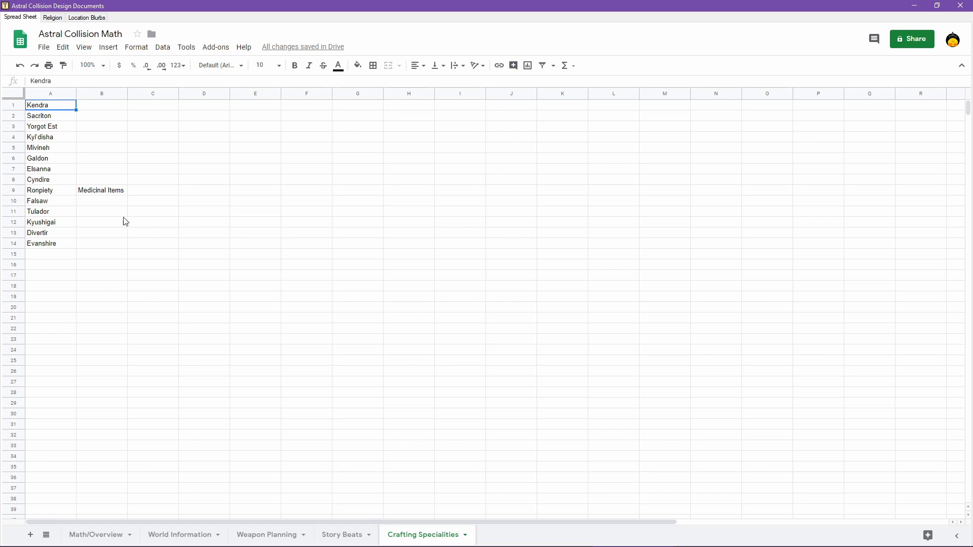
pyautogui.click(97, 192)
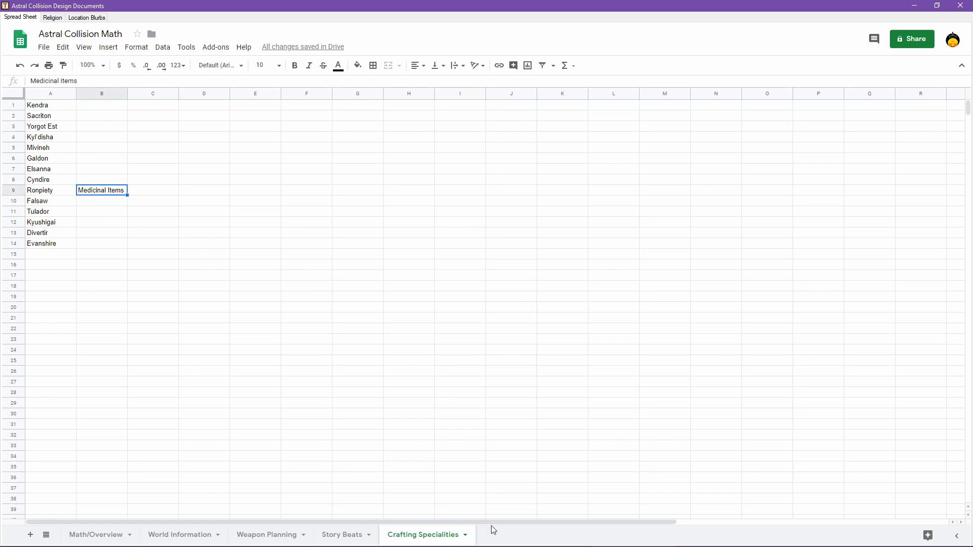
# Compare the locations on the Crafting Specialities sheet with the world map, ending in RPG Maker MV.
pyautogui.moveTo(611, 546)
pyautogui.moveTo(605, 546)
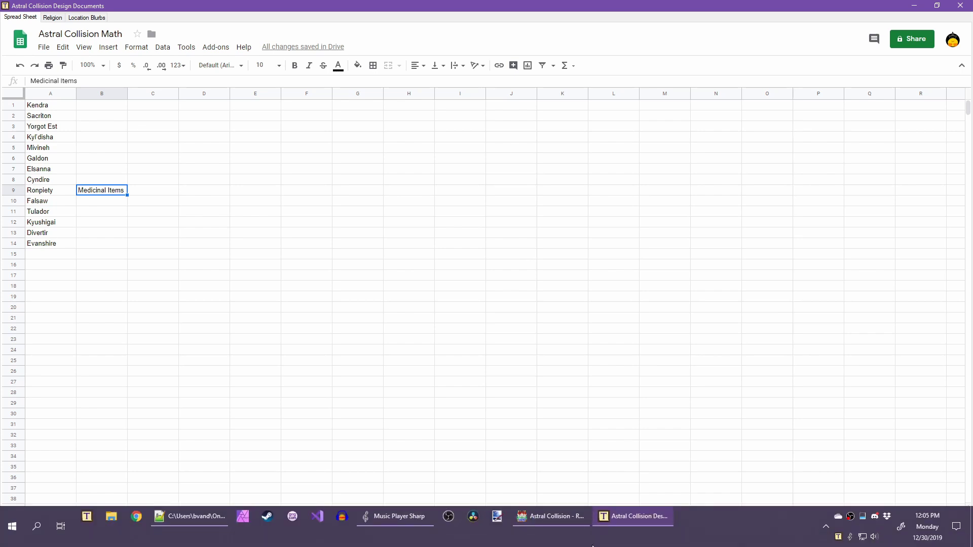
pyautogui.click(553, 516)
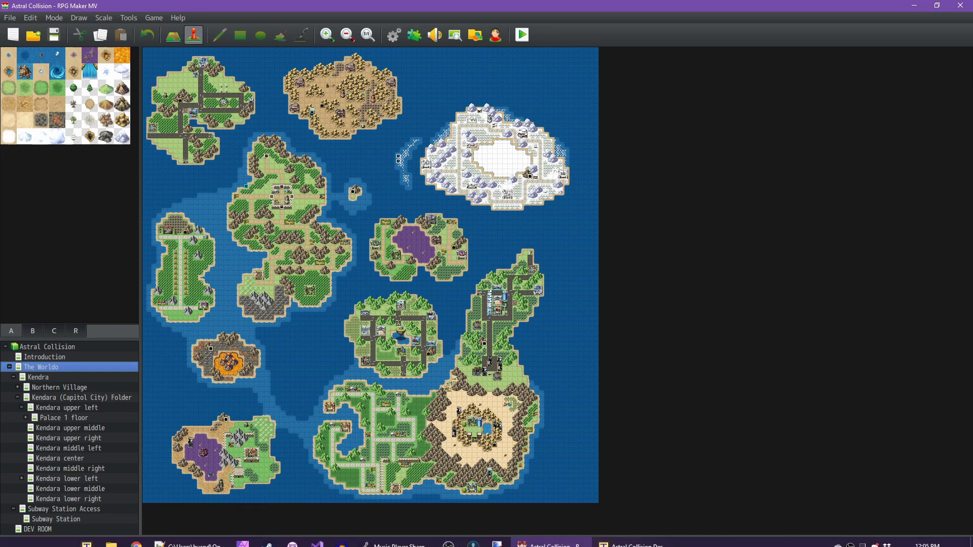
pyautogui.moveTo(592, 533)
pyautogui.click(626, 522)
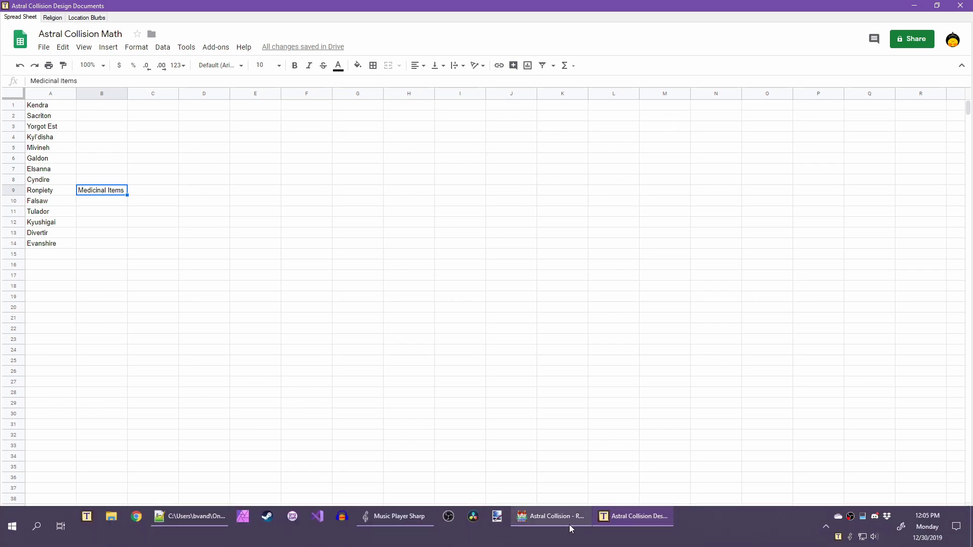
pyautogui.click(557, 536)
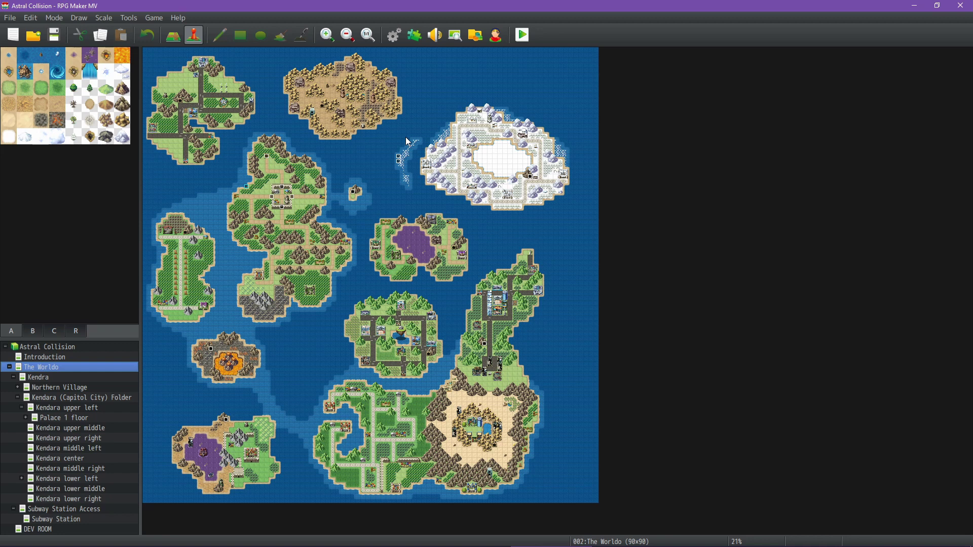
# Open the database's weapon list and examine the Steel Sword's settings and traits.
pyautogui.click(394, 41)
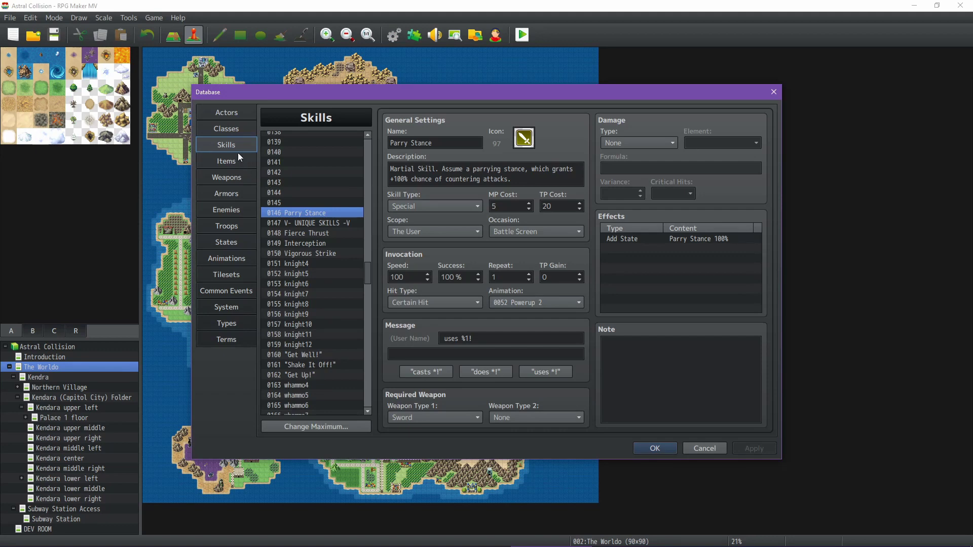
pyautogui.click(226, 178)
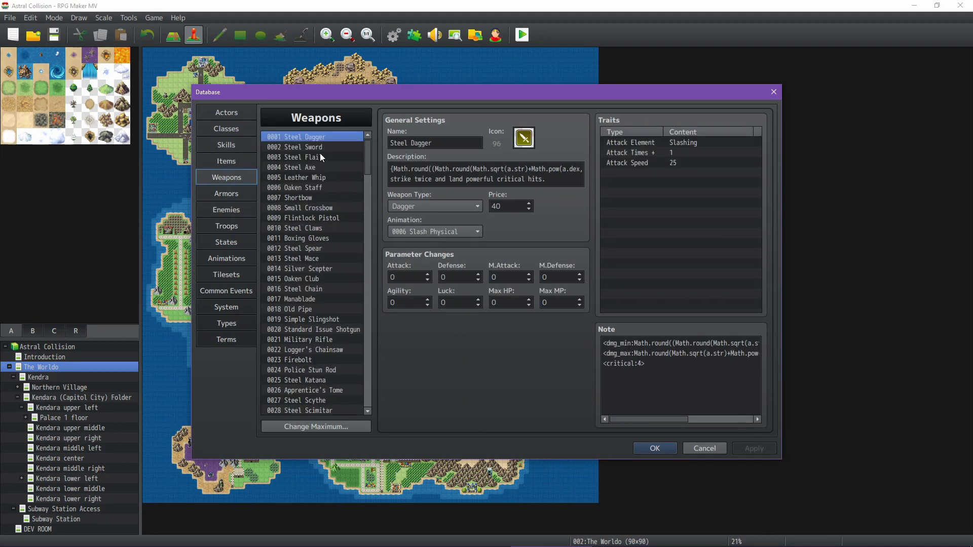
pyautogui.click(321, 147)
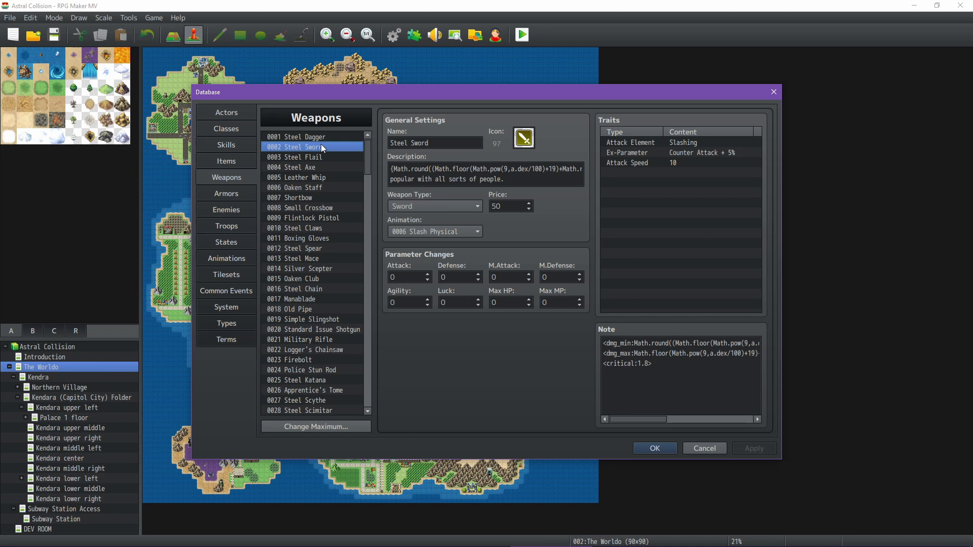
# Examine the Royal Kendran Sword's price and its Add Skill trait for Parry Stance.
pyautogui.moveTo(366, 156); pyautogui.dragTo(367, 180)
pyautogui.click(340, 229)
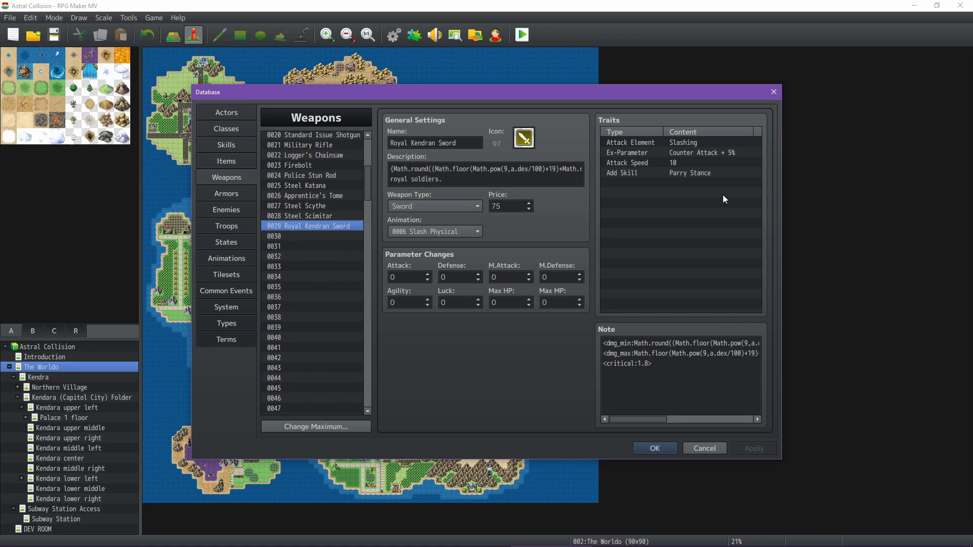
pyautogui.doubleClick(507, 209)
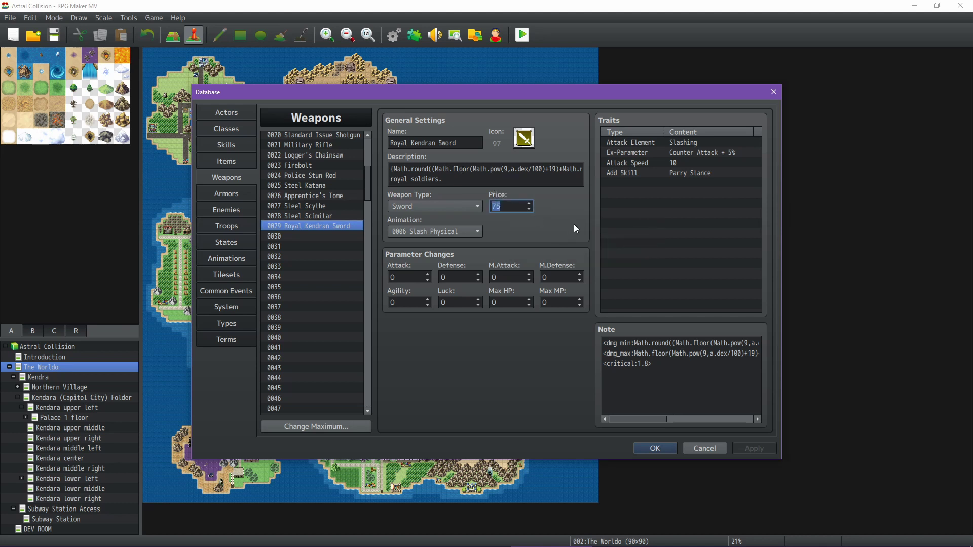
pyautogui.click(701, 174)
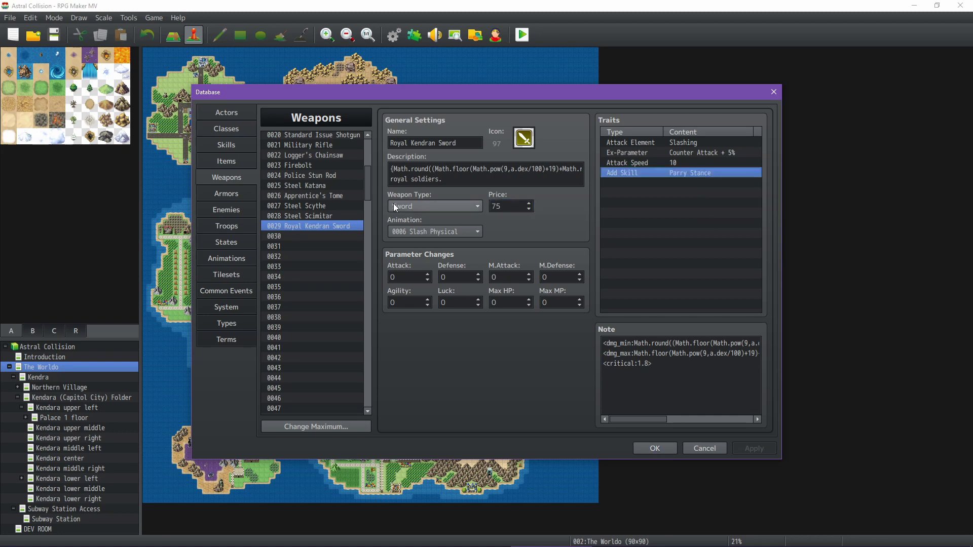
# Examine the Parry Stance skill and its matching state, and view the Inversion state for comparison.
pyautogui.click(230, 144)
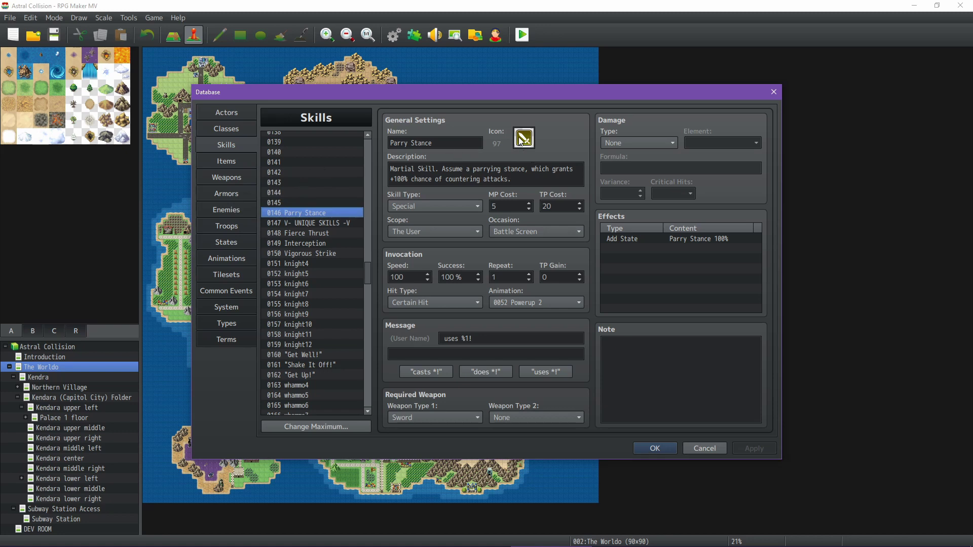
pyautogui.click(229, 241)
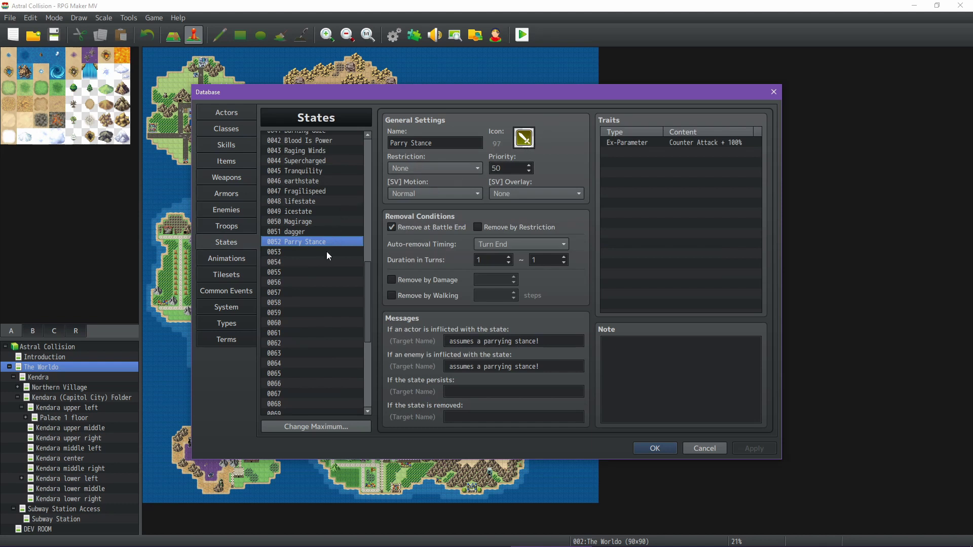
pyautogui.scroll(2, 329, 264)
pyautogui.click(316, 160)
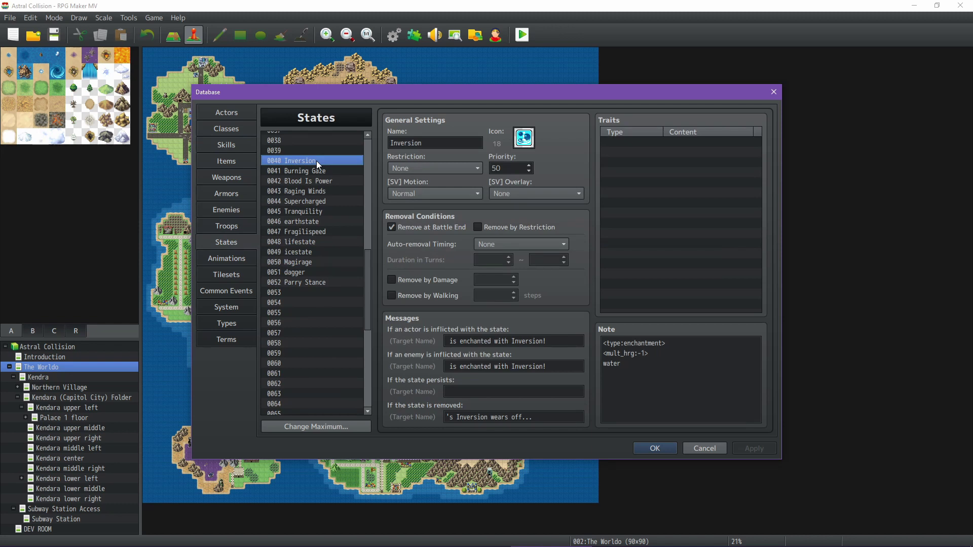
# Examine the traits and removal conditions of the enchantment states from Burning Gaze through Tranquility.
pyautogui.press('Down')
pyautogui.press('Down')
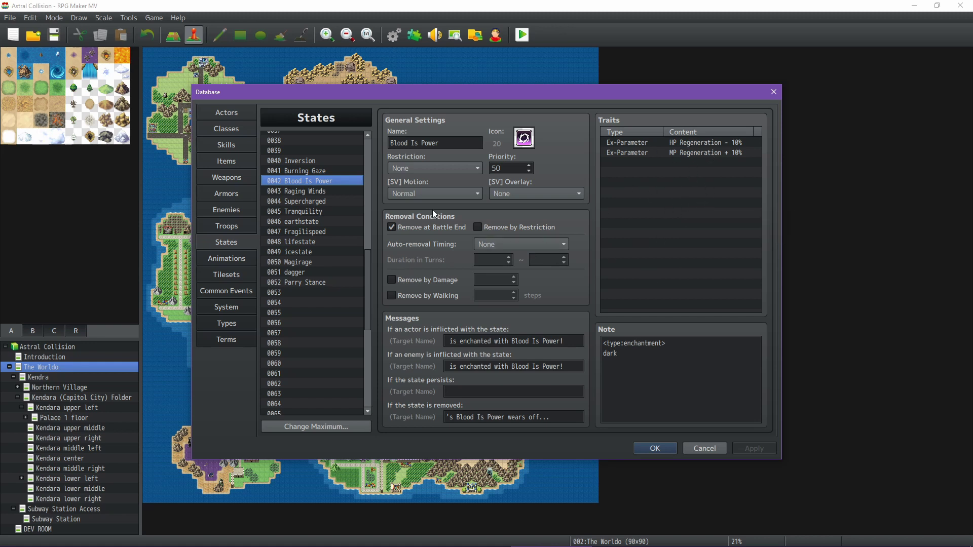
pyautogui.click(328, 192)
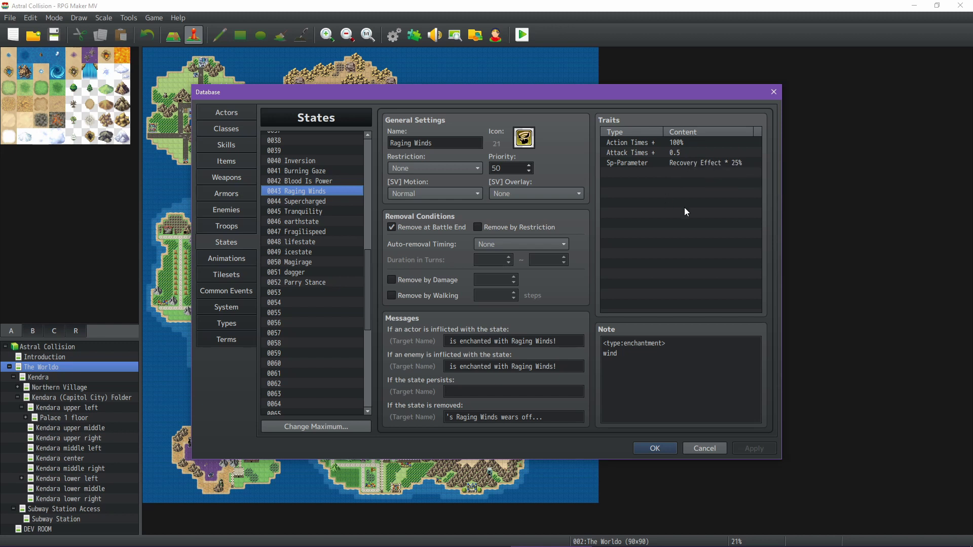
pyautogui.click(331, 201)
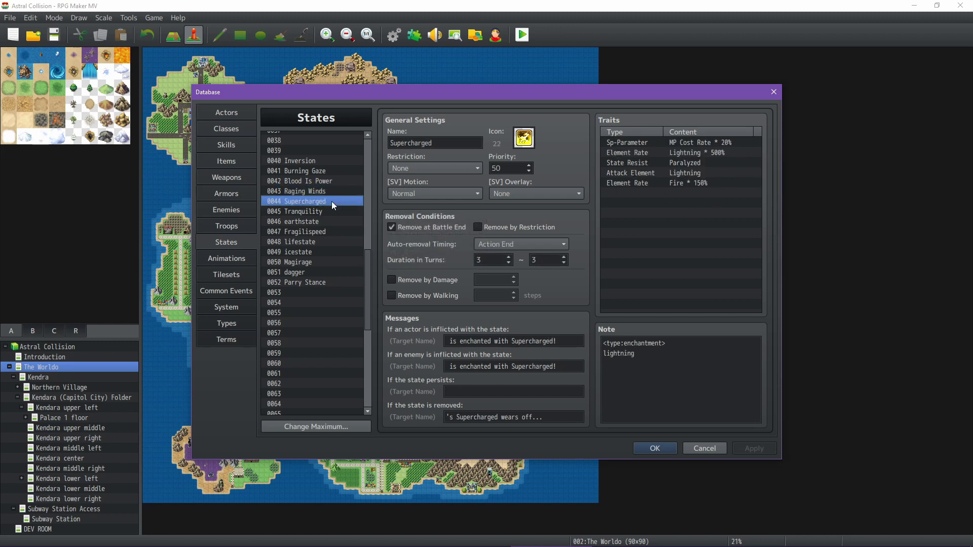
pyautogui.press('Down')
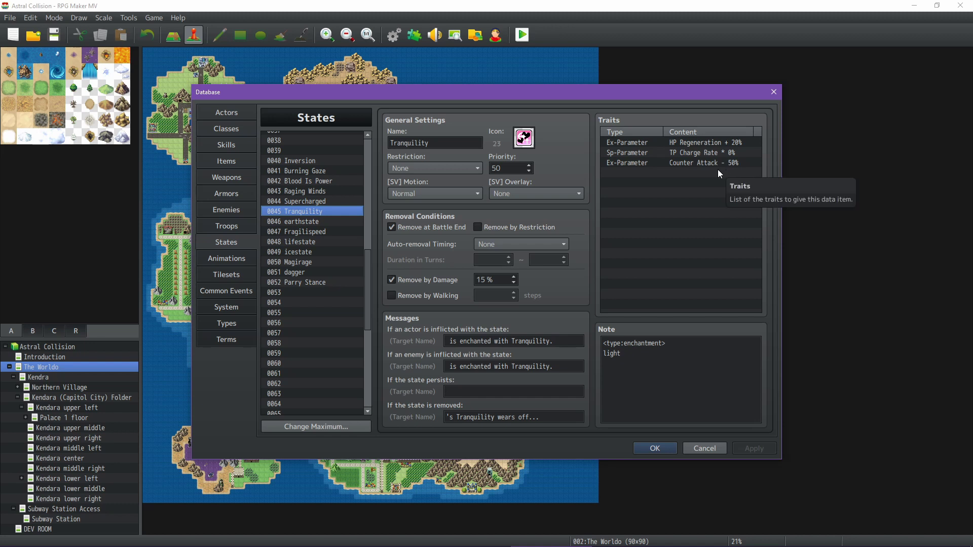
# Examine the states from earthstate through Magirage, including the damage bonus formula in Magirage's note.
pyautogui.click(318, 221)
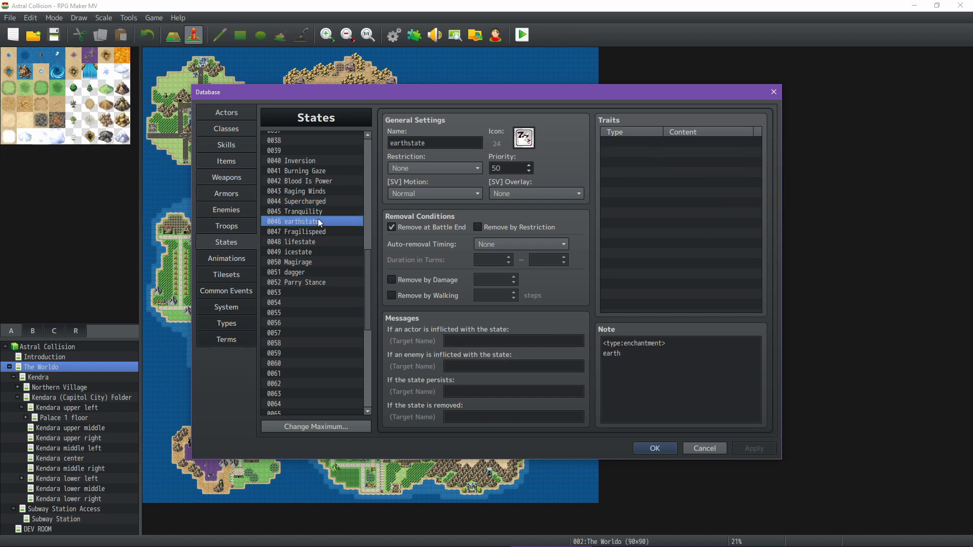
pyautogui.press('Down')
pyautogui.press('Down')
pyautogui.press('Down')
pyautogui.press('Down')
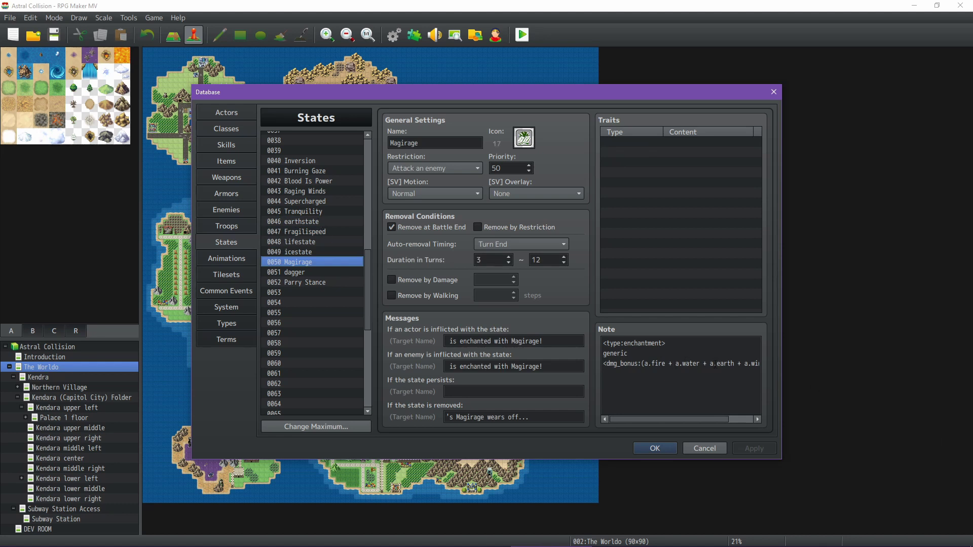
pyautogui.moveTo(660, 421)
pyautogui.mouseDown()
pyautogui.moveTo(697, 418)
pyautogui.moveTo(642, 419)
pyautogui.mouseUp()
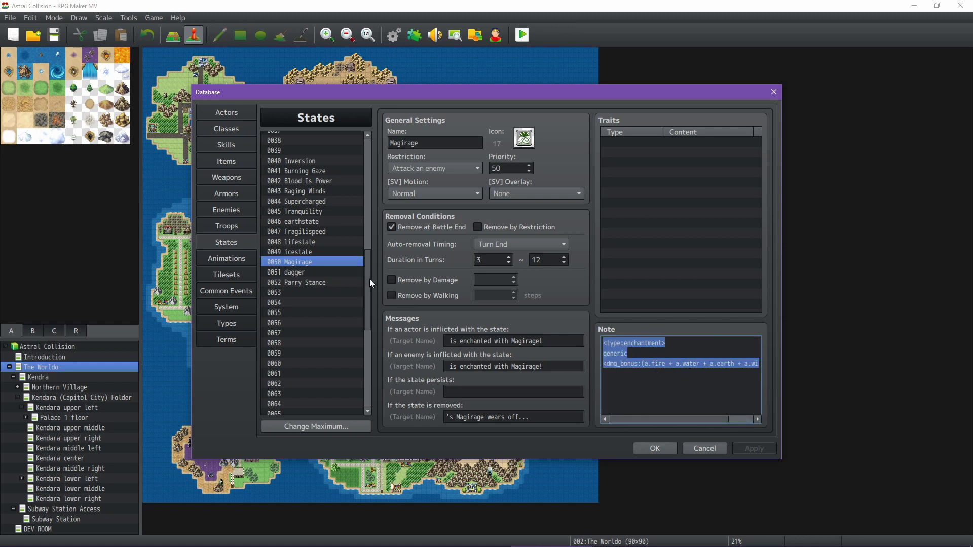
pyautogui.moveTo(369, 278); pyautogui.dragTo(370, 241)
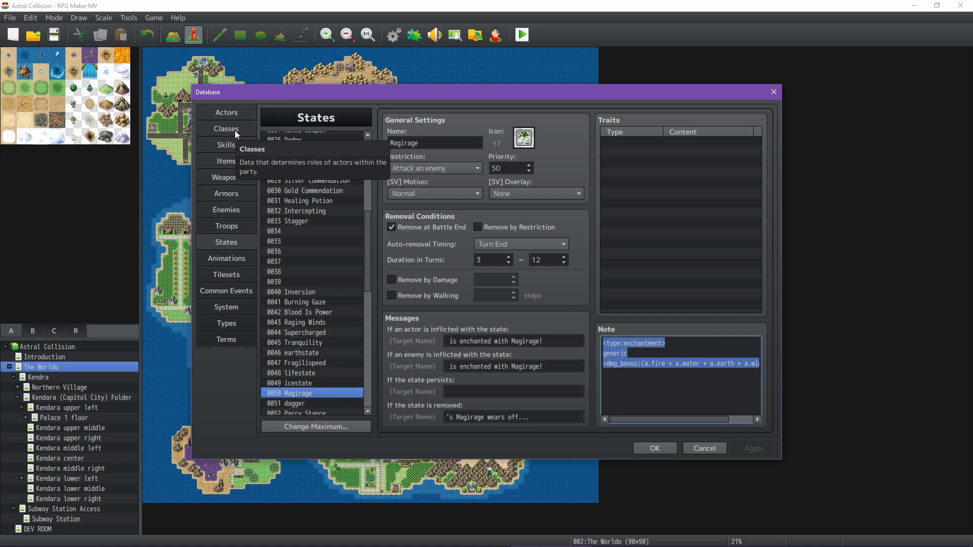
# Look through the database's item list and browse the icons available for empty item 0046 without choosing one.
pyautogui.click(228, 160)
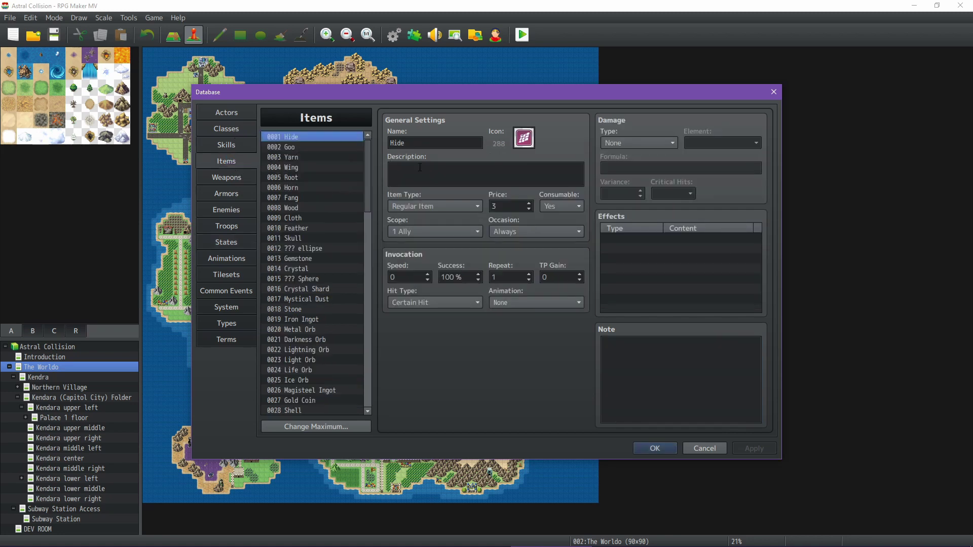
pyautogui.moveTo(366, 163); pyautogui.dragTo(363, 250)
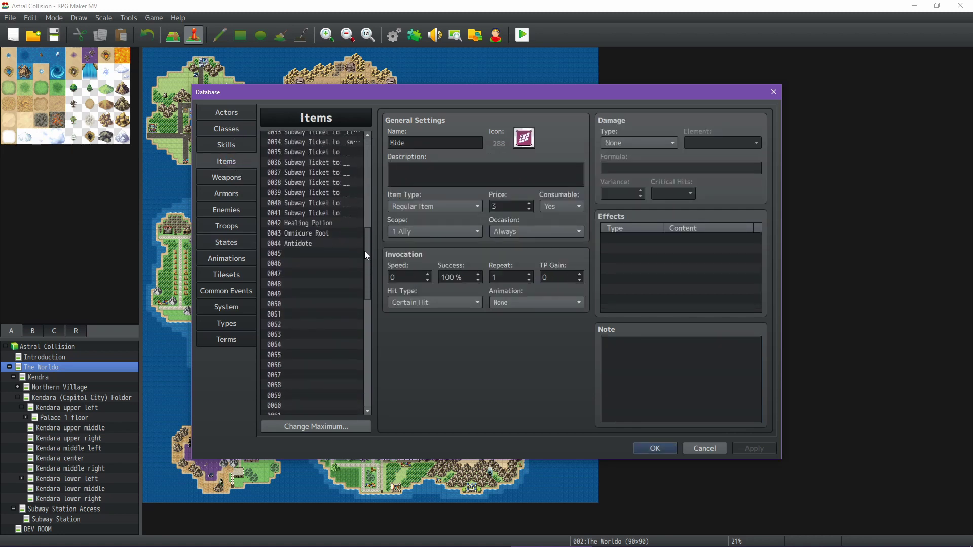
pyautogui.click(305, 263)
pyautogui.doubleClick(527, 139)
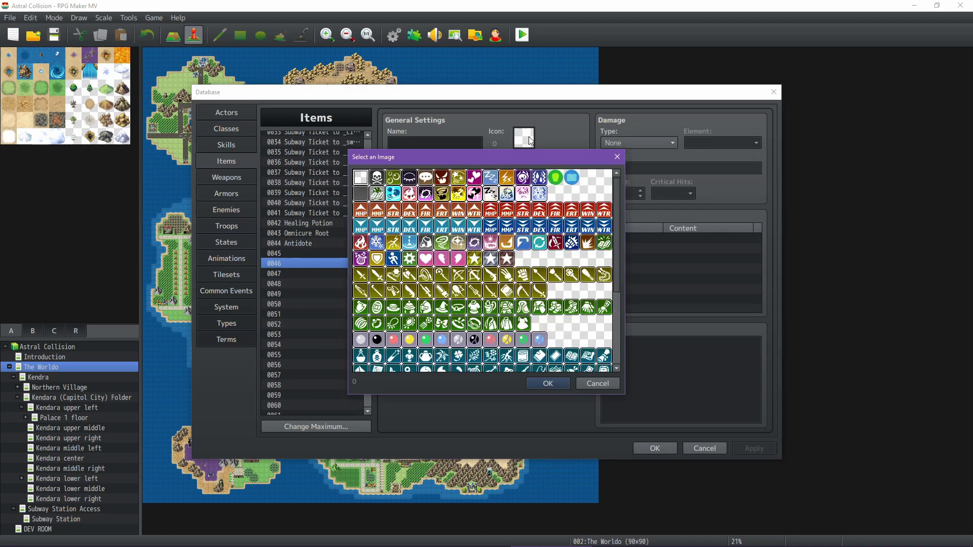
pyautogui.scroll(-3, 618, 216)
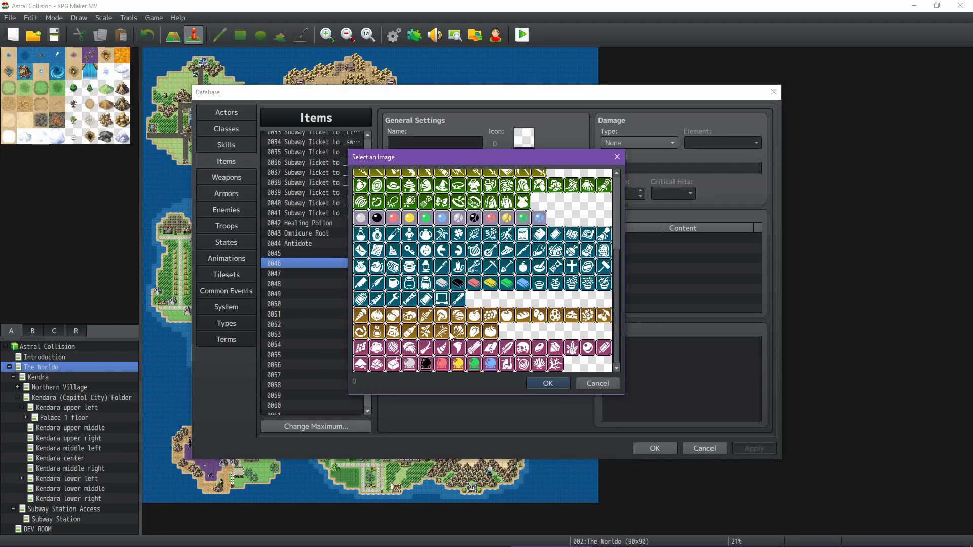
pyautogui.click(598, 383)
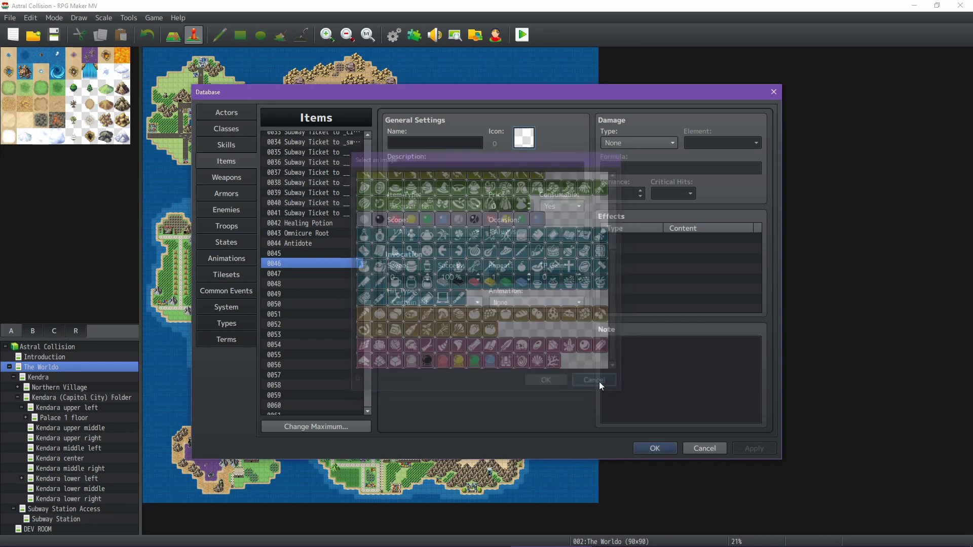
# Examine the Resurrection Signet key item and compare it with the ResSig Charge item's effects.
pyautogui.moveTo(366, 235); pyautogui.dragTo(366, 376)
pyautogui.click(334, 391)
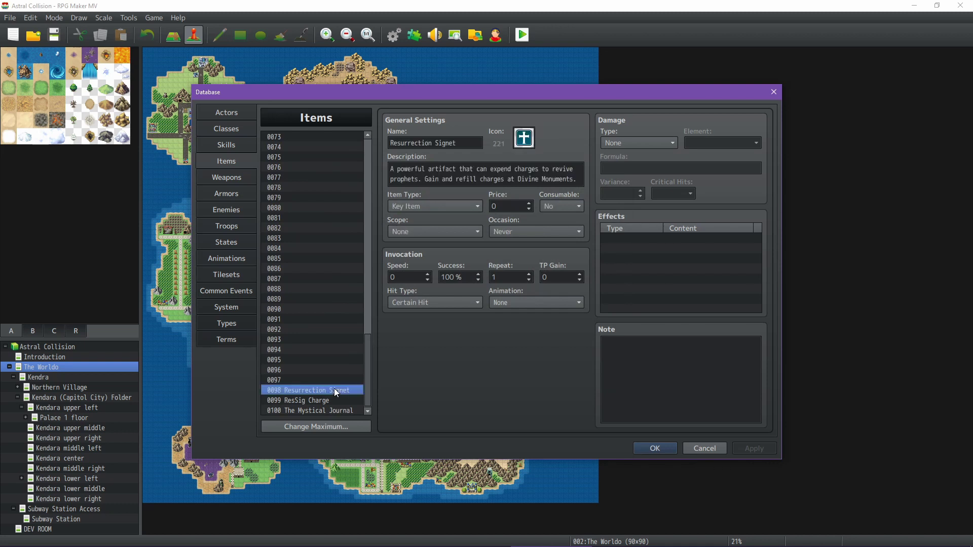
pyautogui.press('Down')
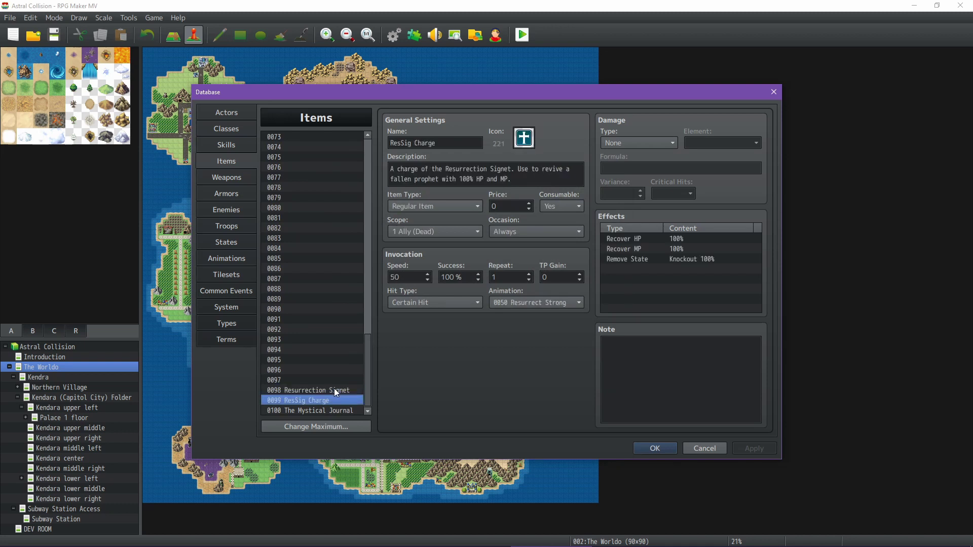
pyautogui.press('Up')
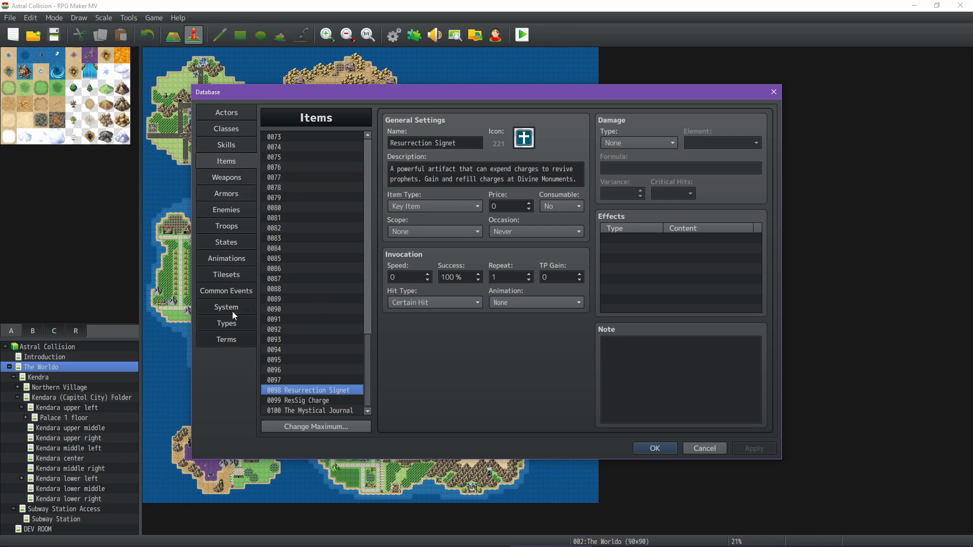
# Examine the Refill ResSig, Inn and Set Rest Location common events, and close the database without changes.
pyautogui.click(238, 293)
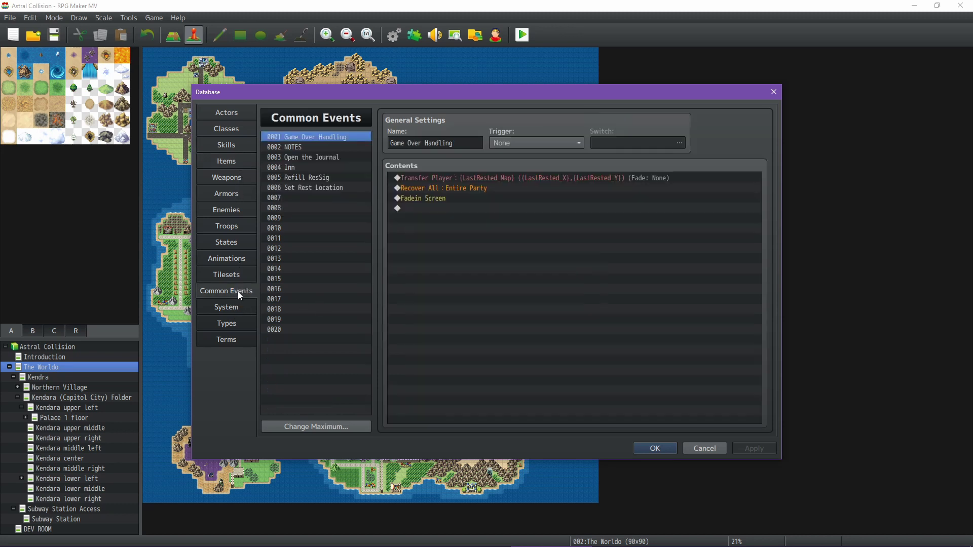
pyautogui.click(324, 188)
pyautogui.click(322, 178)
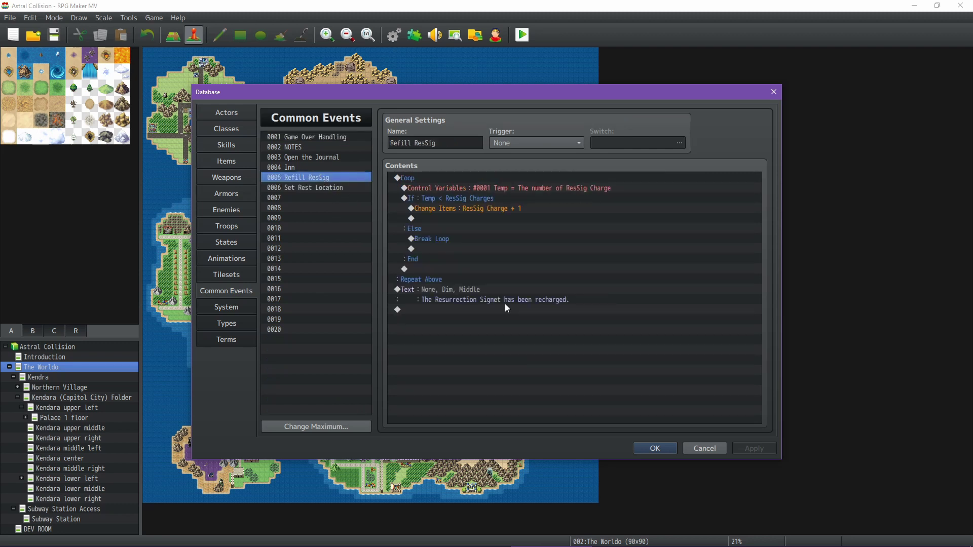
pyautogui.click(318, 171)
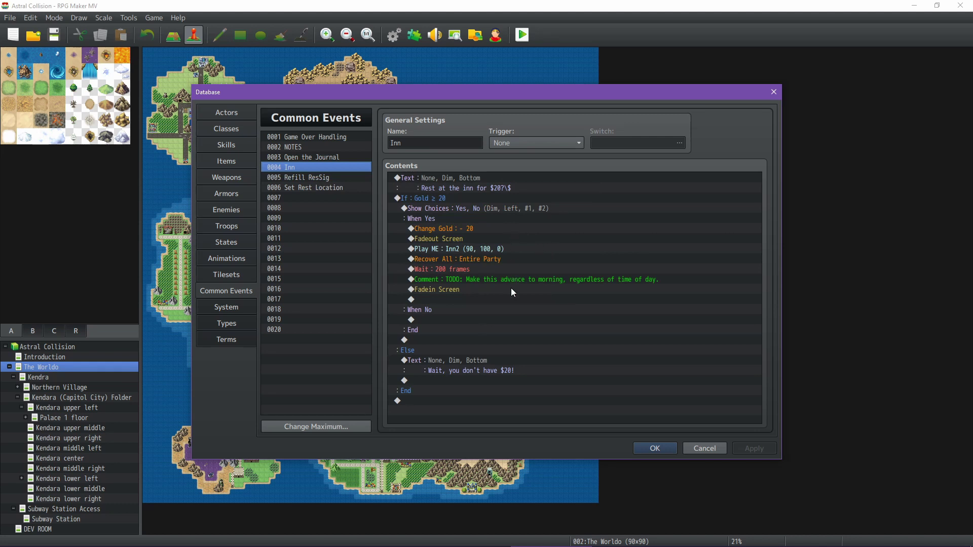
pyautogui.click(315, 191)
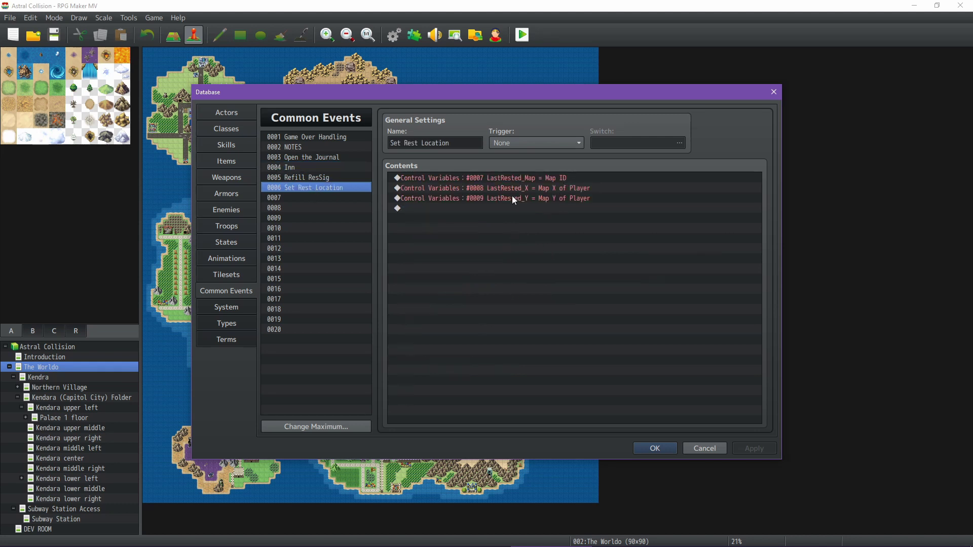
pyautogui.click(320, 176)
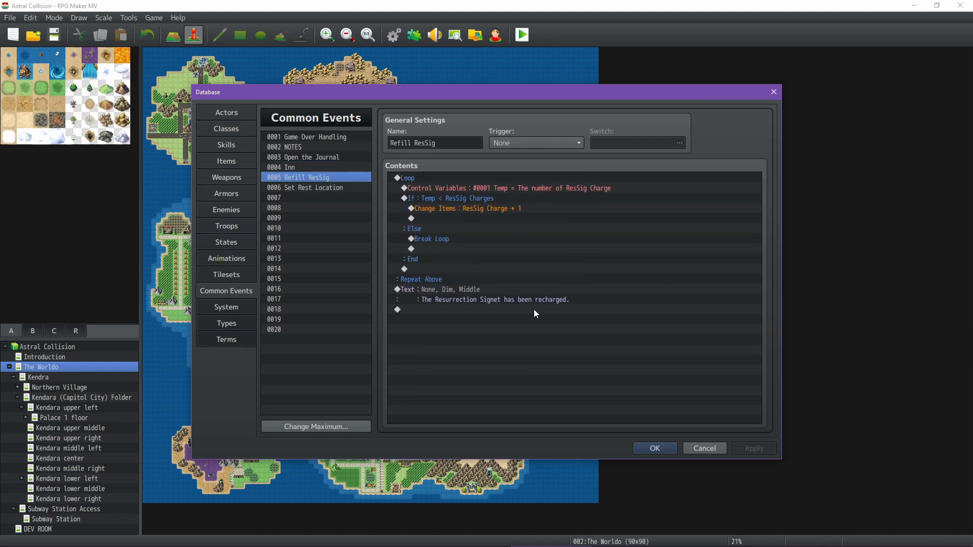
pyautogui.click(701, 449)
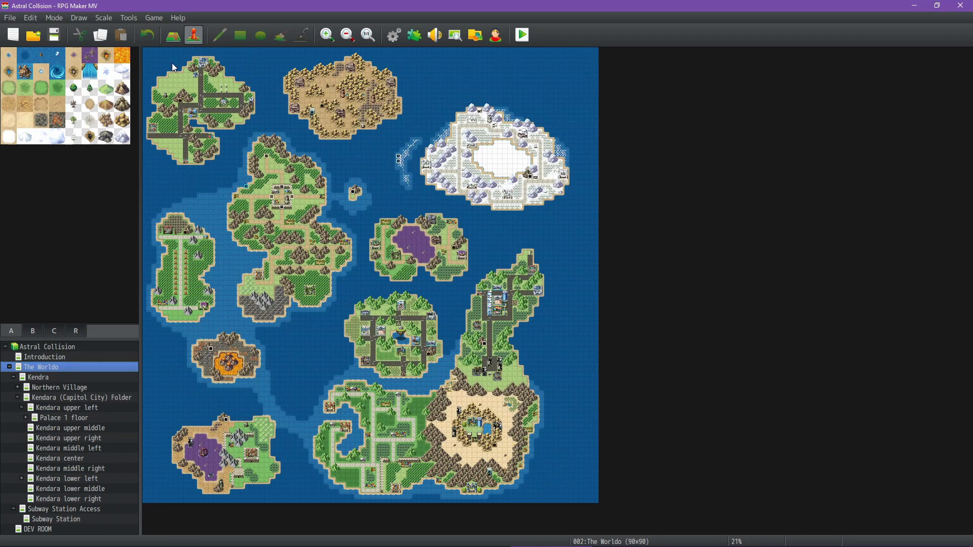
# Open the Northern Village map at actual size and examine the first page of its Divine Monument event.
pyautogui.click(54, 388)
pyautogui.click(367, 35)
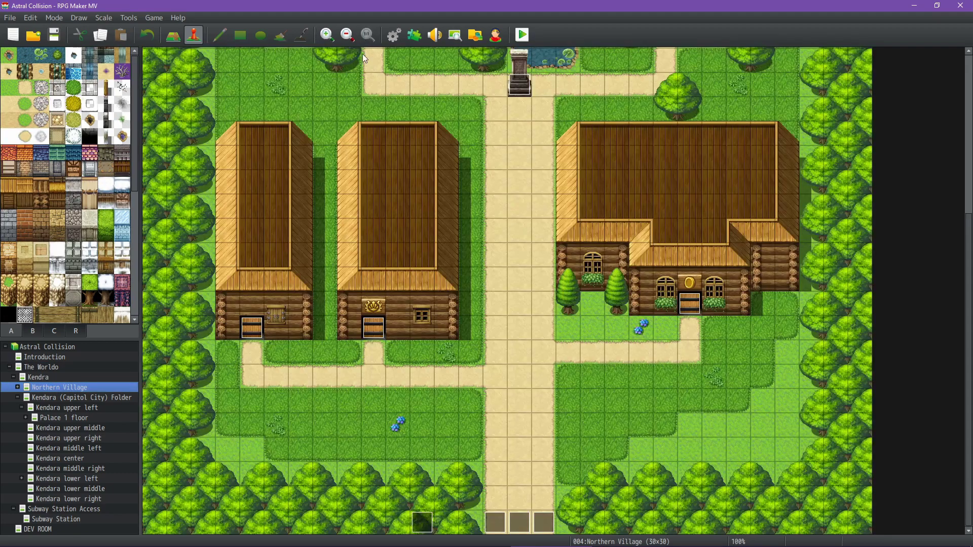
pyautogui.scroll(5, 509, 336)
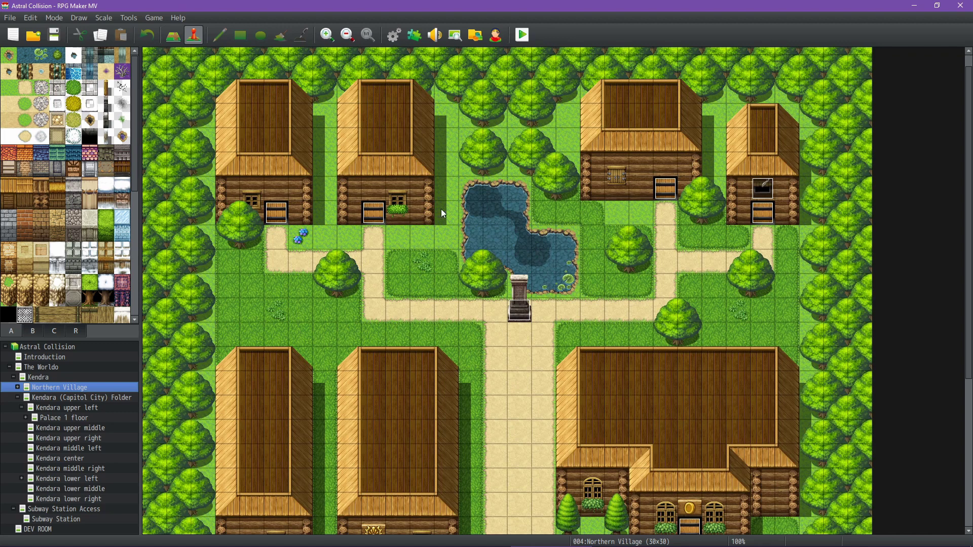
pyautogui.doubleClick(516, 319)
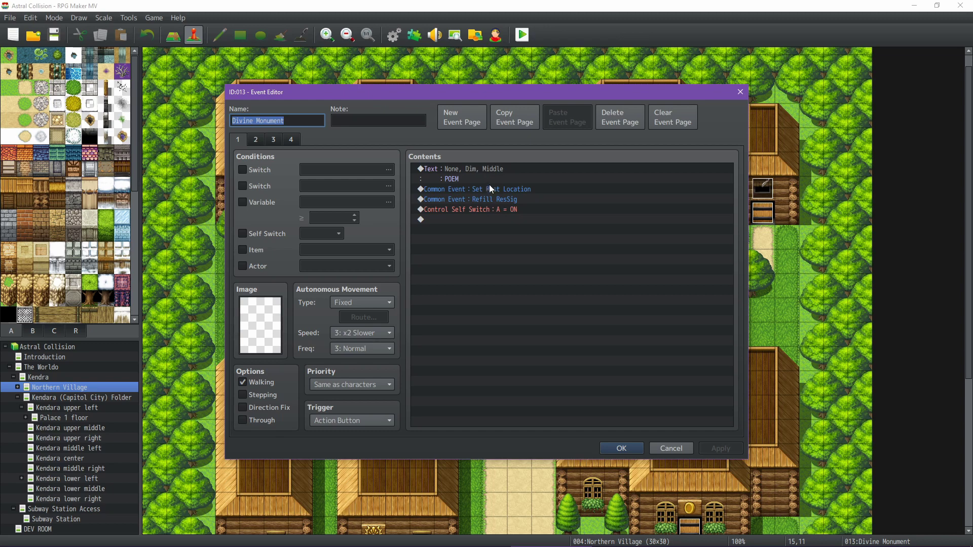
# Compare the Divine Monument event's second and third pages, and check the second page's image selection without changing it.
pyautogui.click(256, 140)
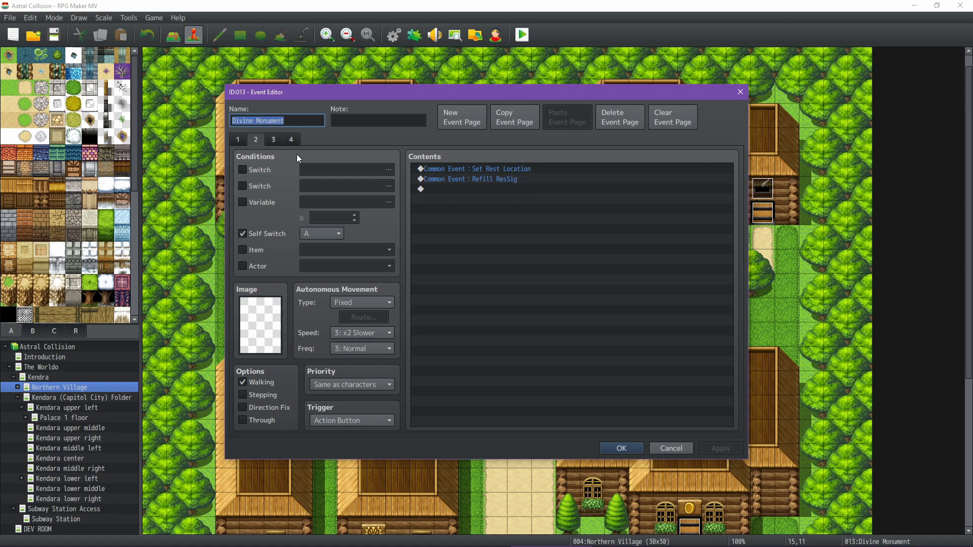
pyautogui.click(274, 140)
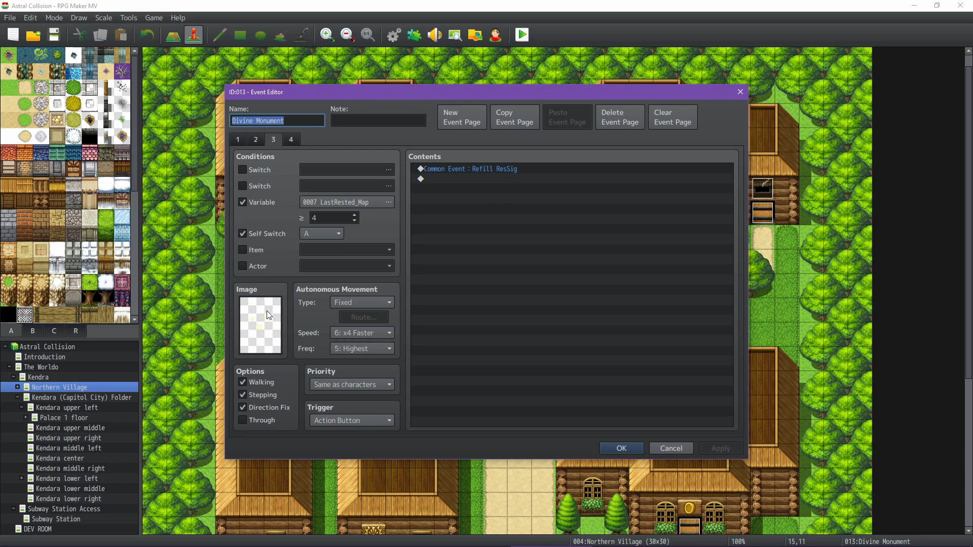
pyautogui.click(255, 140)
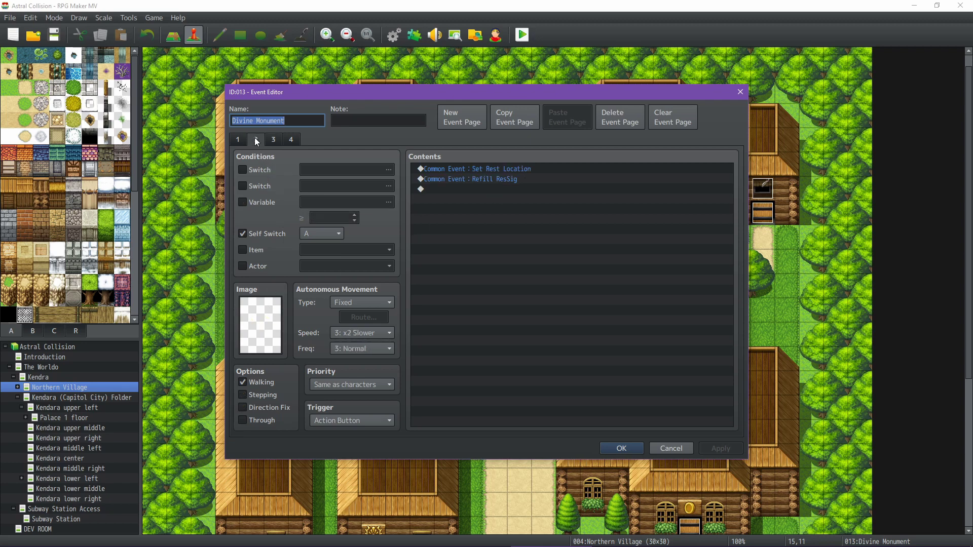
pyautogui.doubleClick(269, 333)
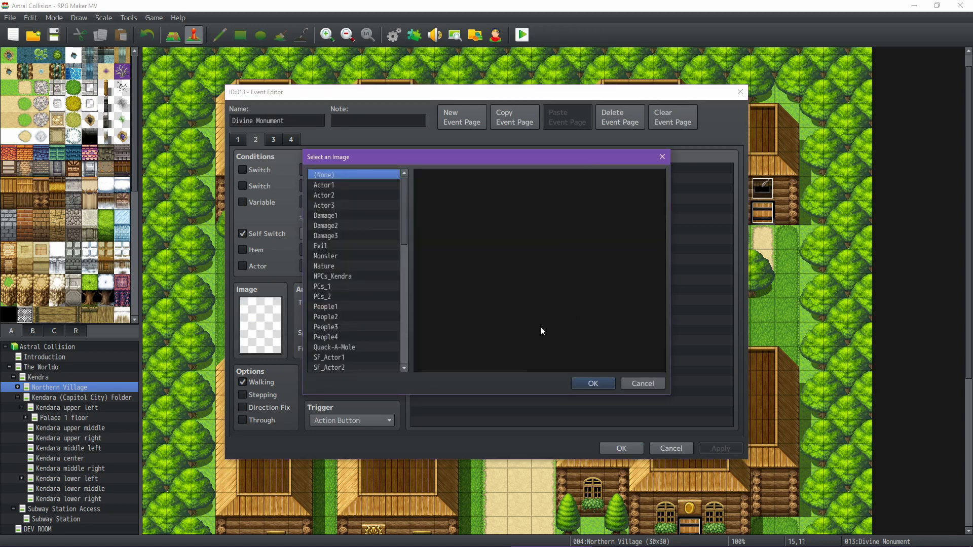
pyautogui.click(641, 383)
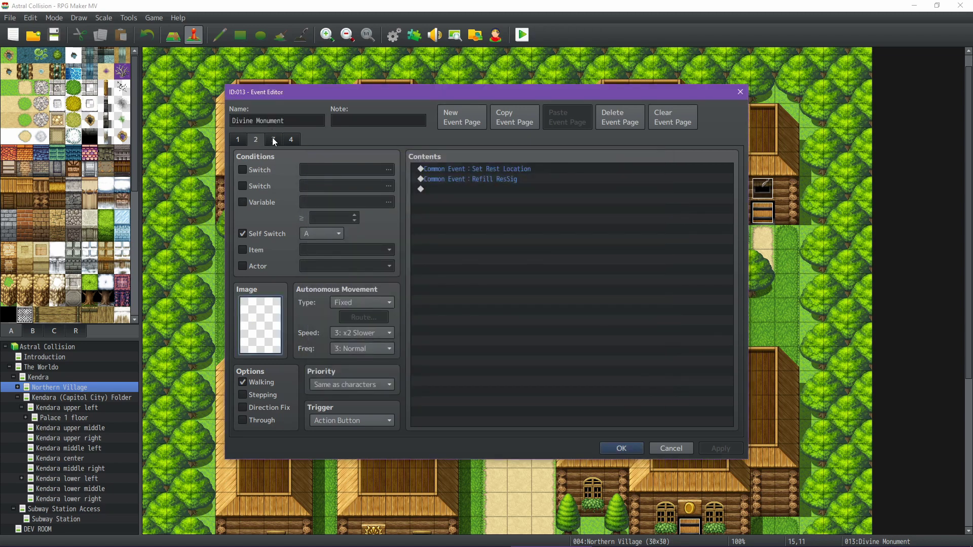
# Check the third page's !Flame image and compare its LastRested_Map condition with the one on the fourth page.
pyautogui.click(274, 141)
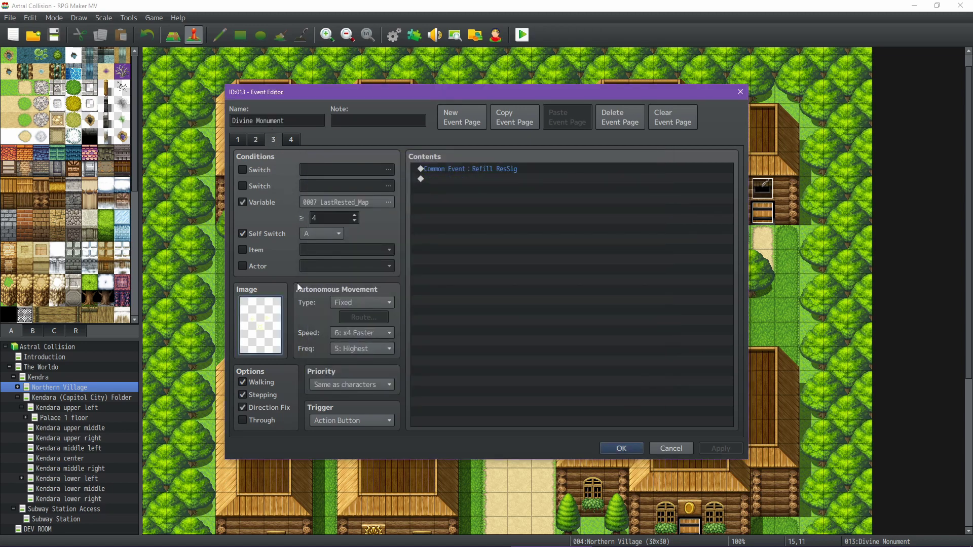
pyautogui.doubleClick(266, 329)
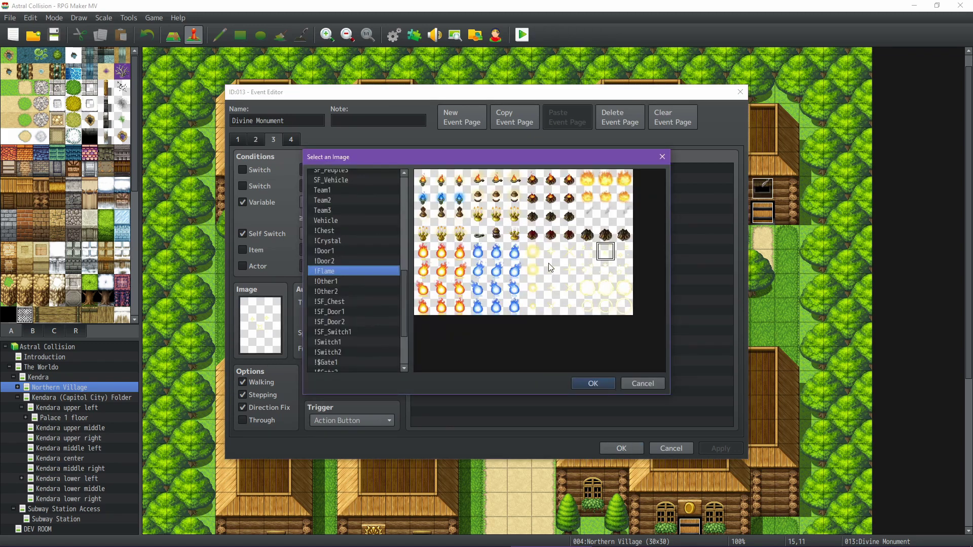
pyautogui.click(643, 384)
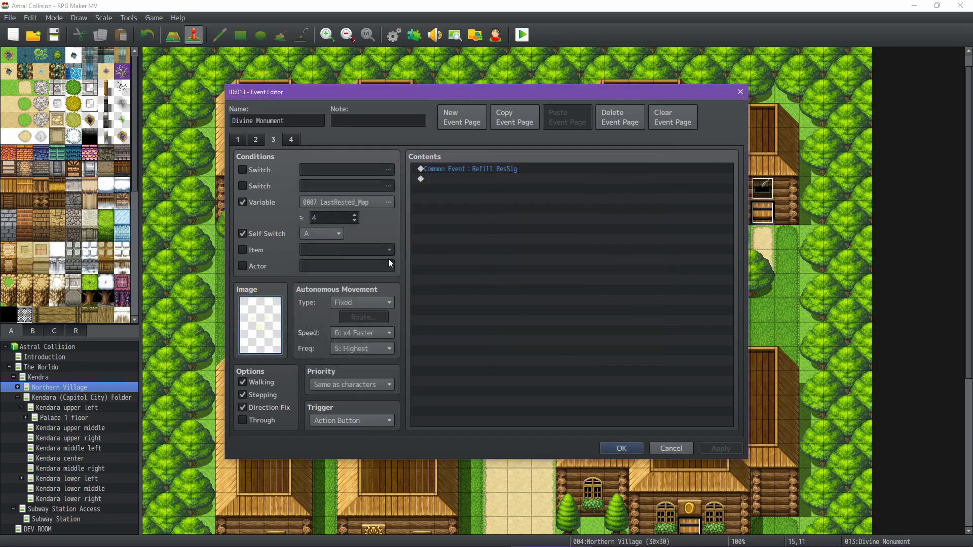
pyautogui.click(297, 139)
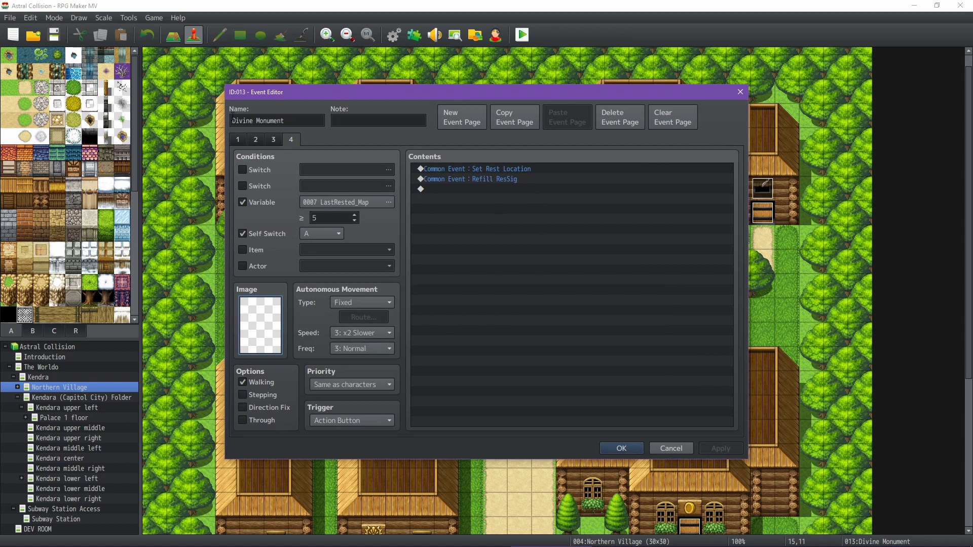
pyautogui.click(273, 140)
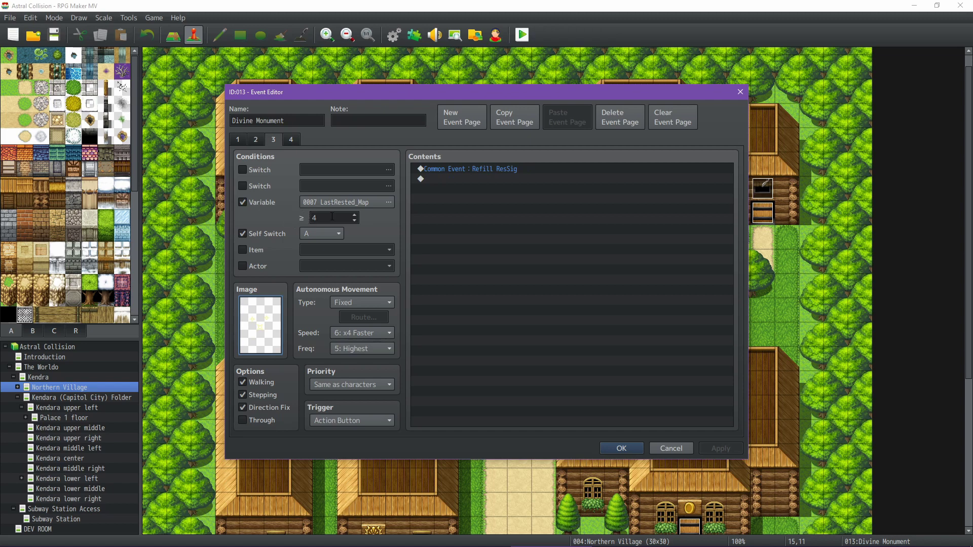
# Compare the conditions and contents of the Divine Monument event's second, third and fourth pages, and close the event without changes.
pyautogui.click(290, 142)
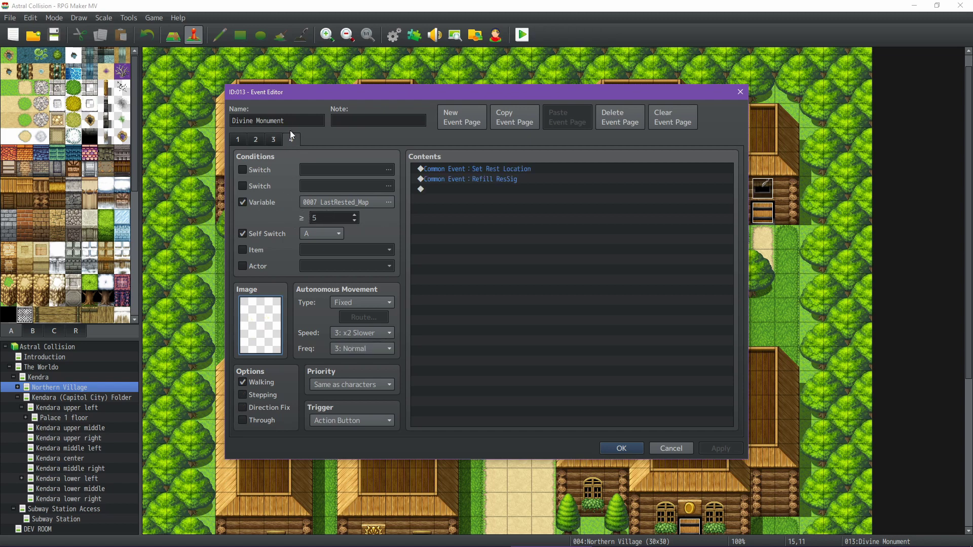
pyautogui.click(255, 142)
pyautogui.click(291, 139)
pyautogui.click(253, 140)
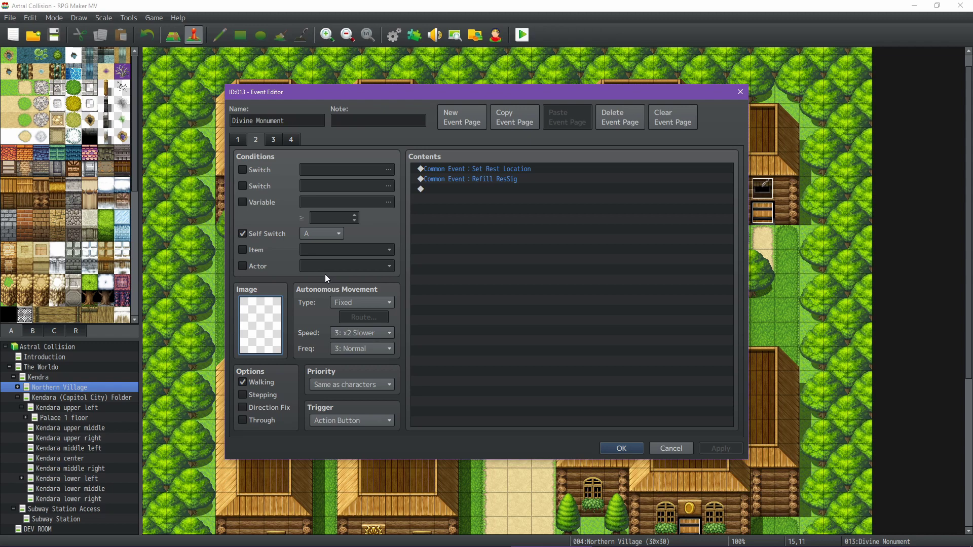
pyautogui.click(273, 139)
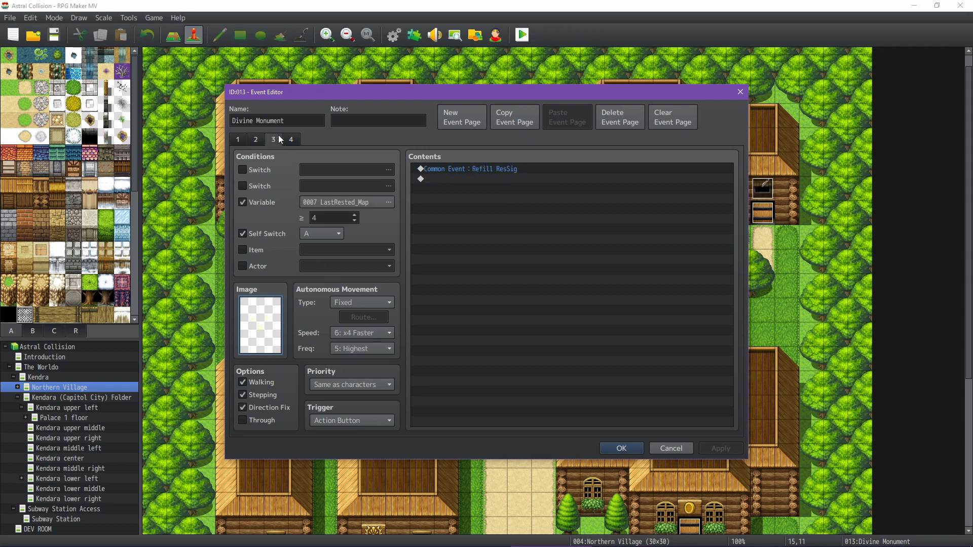
pyautogui.click(292, 140)
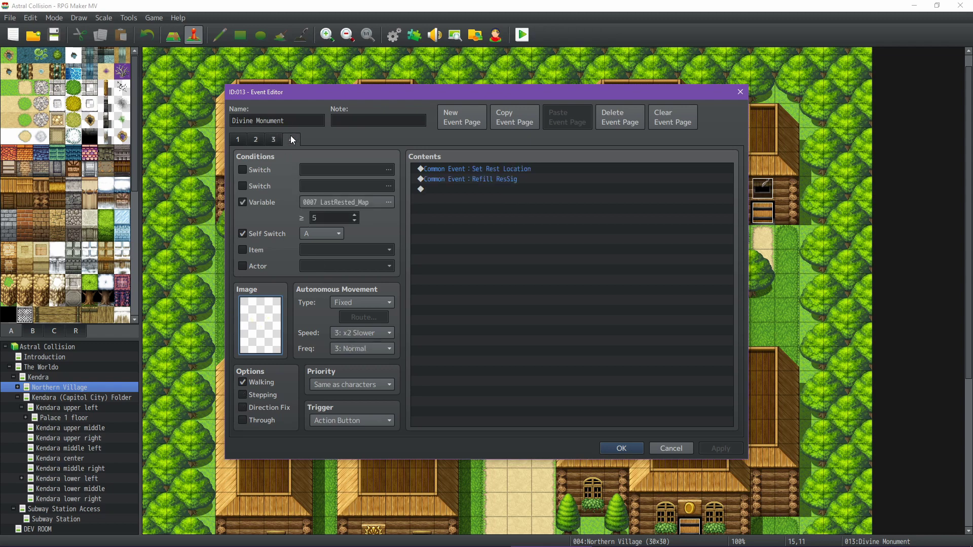
pyautogui.click(670, 447)
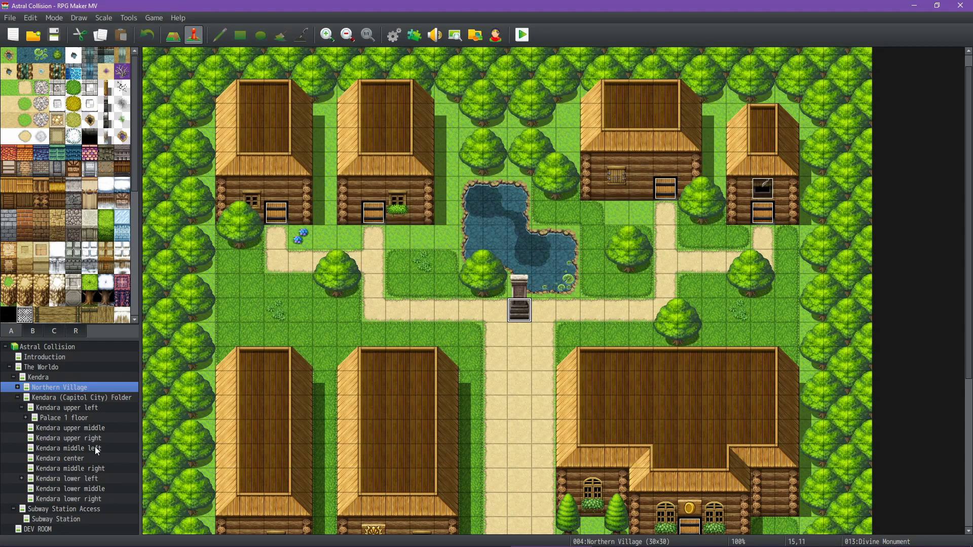
# Open the Kendara center map, check the fourth and third pages of its Divine Monument event, and close it without changes.
pyautogui.click(81, 457)
pyautogui.doubleClick(492, 182)
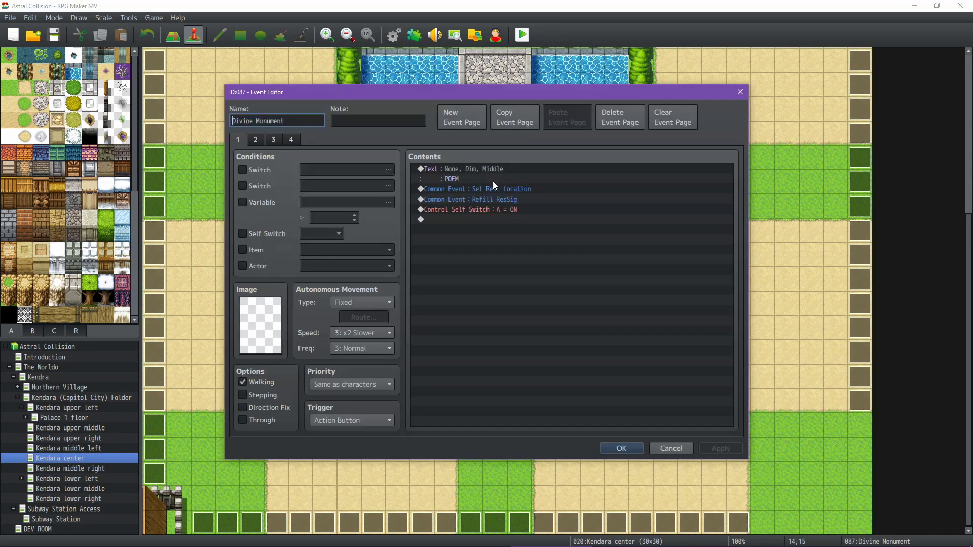
pyautogui.click(297, 139)
pyautogui.click(275, 140)
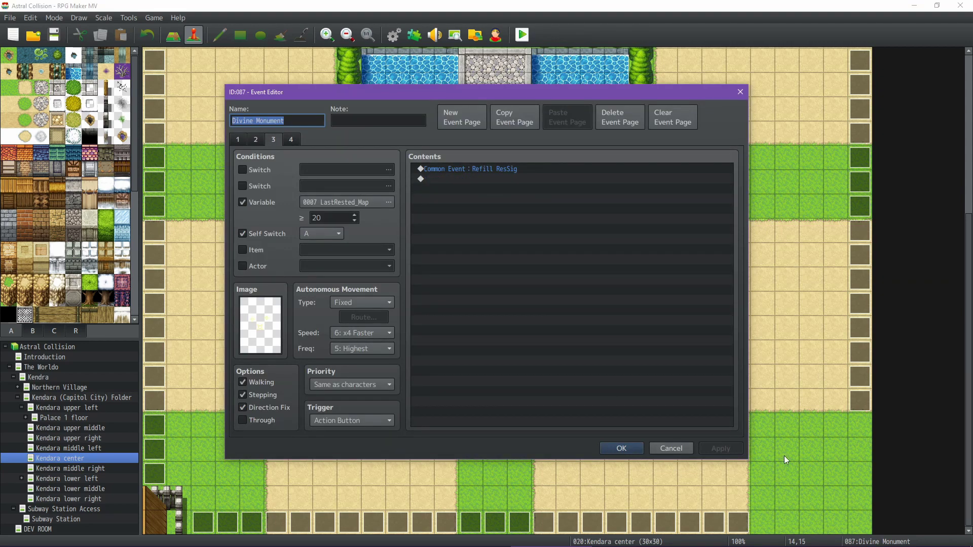
pyautogui.click(678, 449)
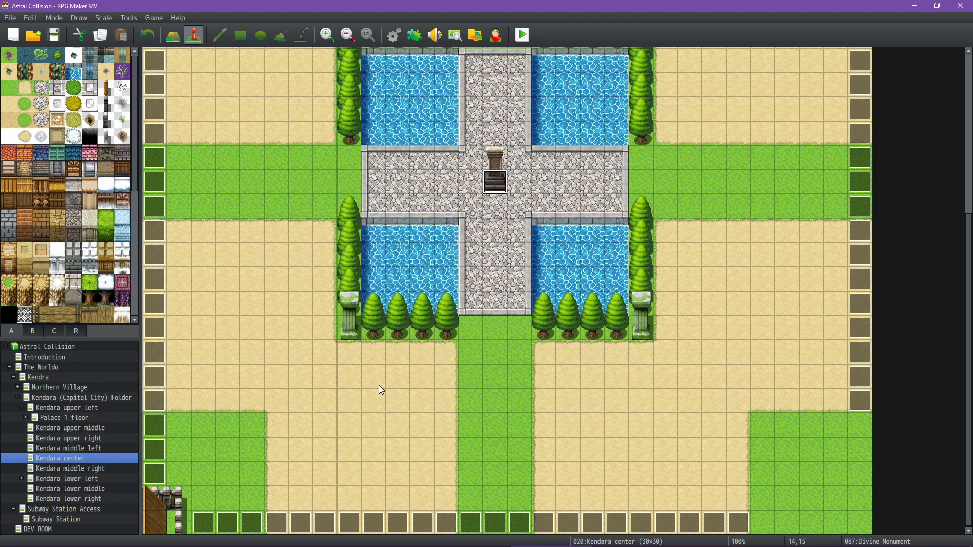
# Open the Kendara upper left map and look over the palace exterior and the grounds in front of it.
pyautogui.click(89, 406)
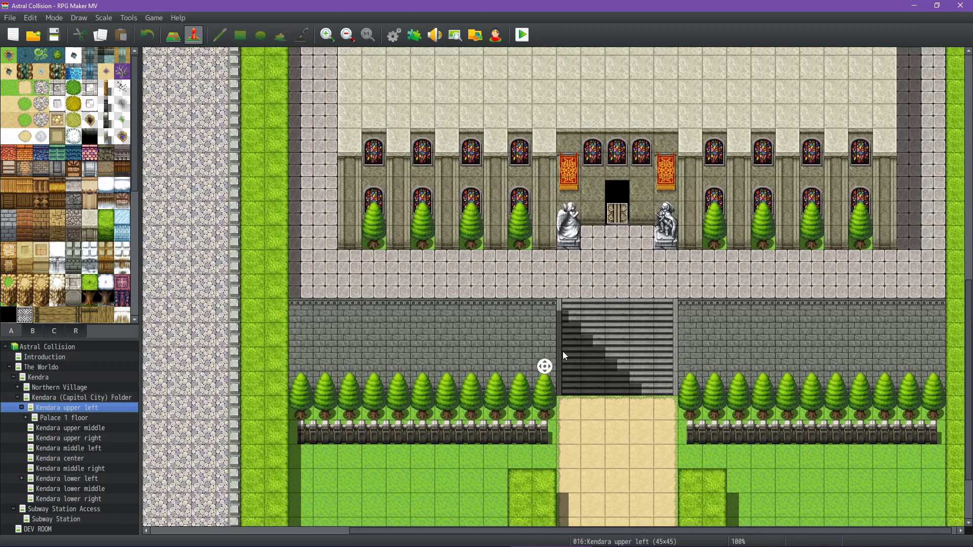
pyautogui.scroll(3, 577, 312)
pyautogui.scroll(3, 578, 314)
pyautogui.scroll(-4, 604, 348)
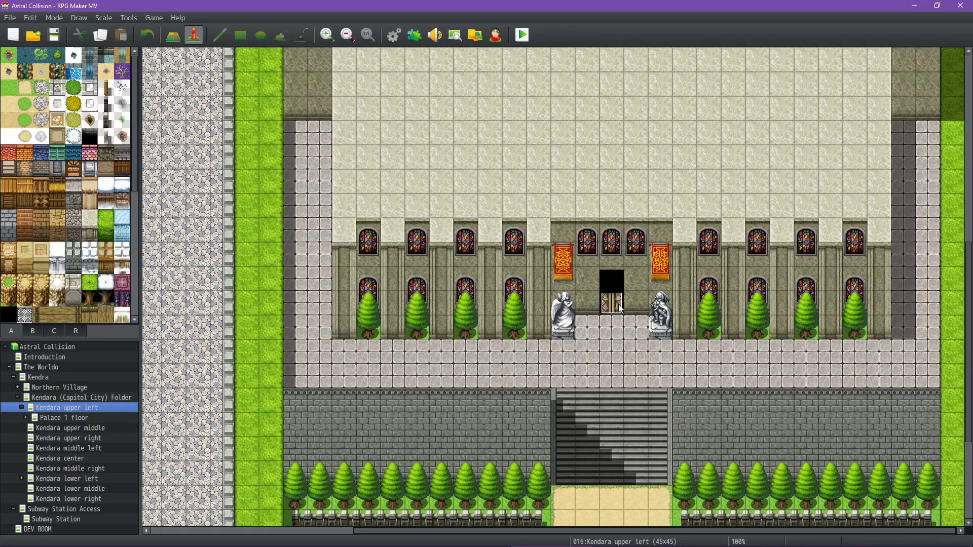
pyautogui.scroll(-4, 616, 316)
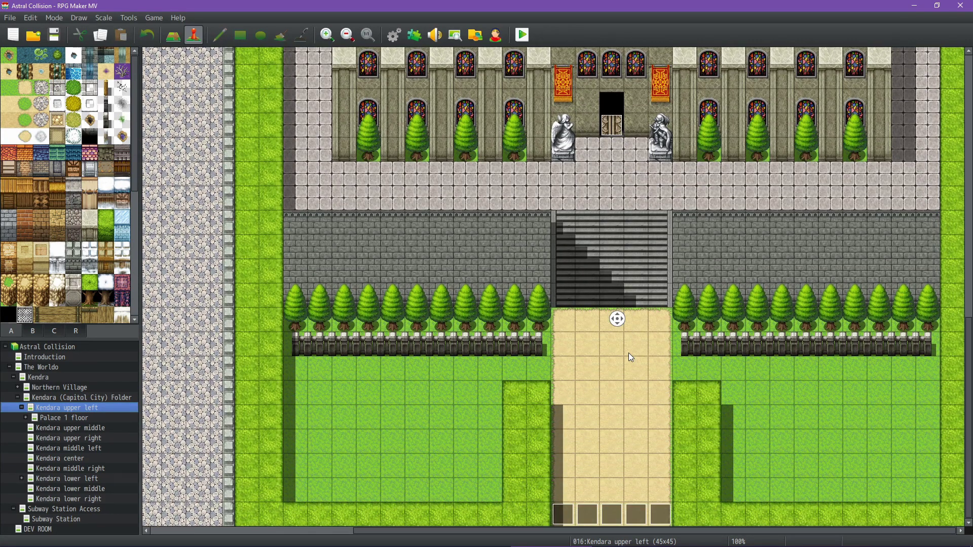
# Open the Palace 1 floor map, examine the Armory Clerk event's dialogue and shop processing, and close it without changes.
pyautogui.click(77, 418)
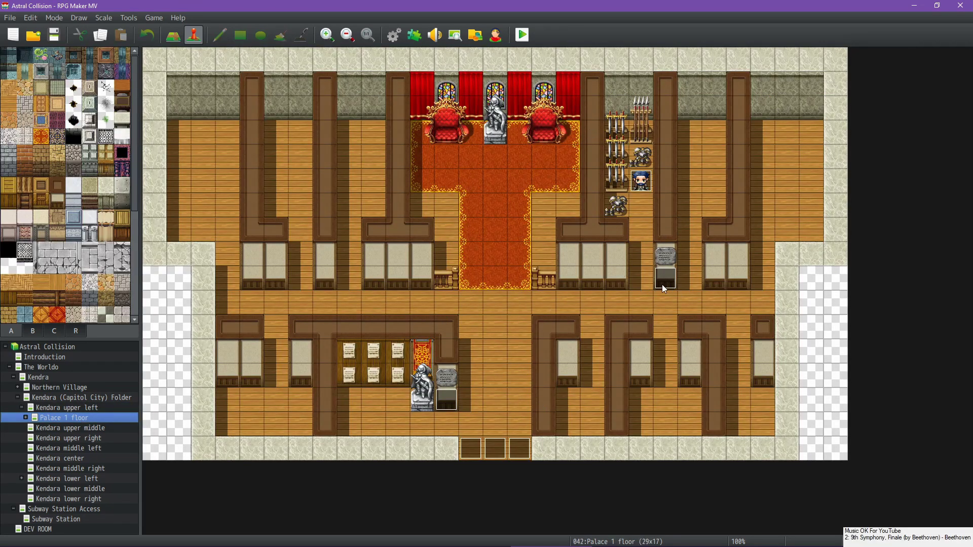
pyautogui.doubleClick(640, 180)
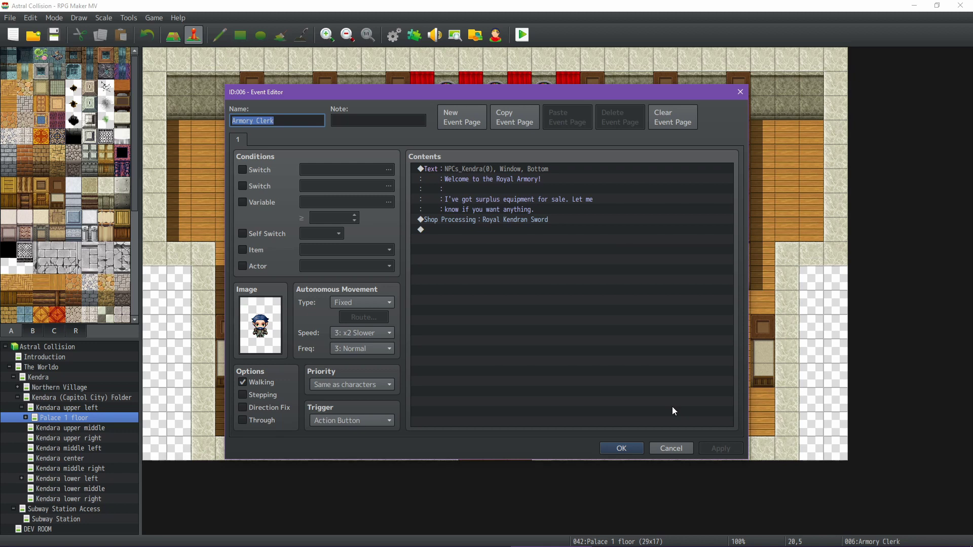
pyautogui.click(677, 448)
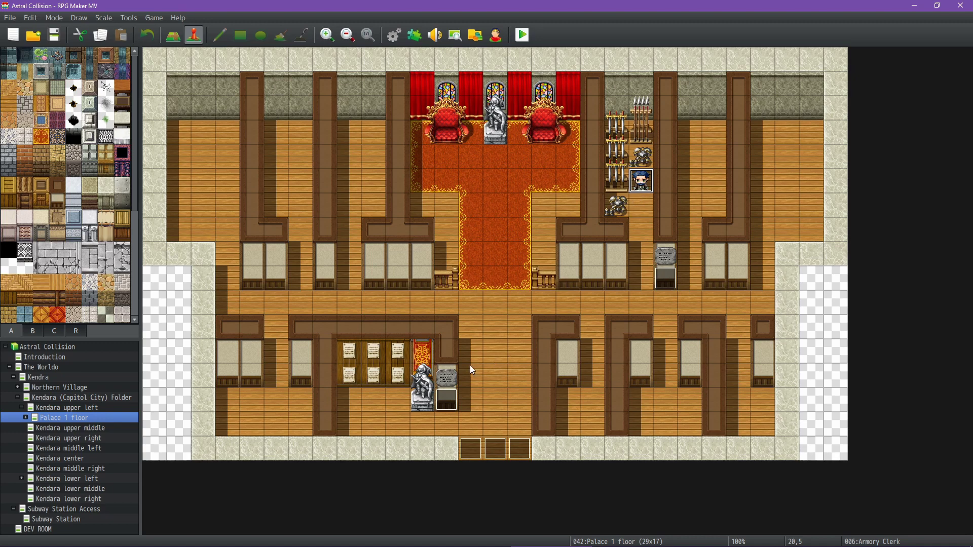
# Check the text of the armory sign event and the Royal Bounty Message event, closing both without changes.
pyautogui.doubleClick(672, 282)
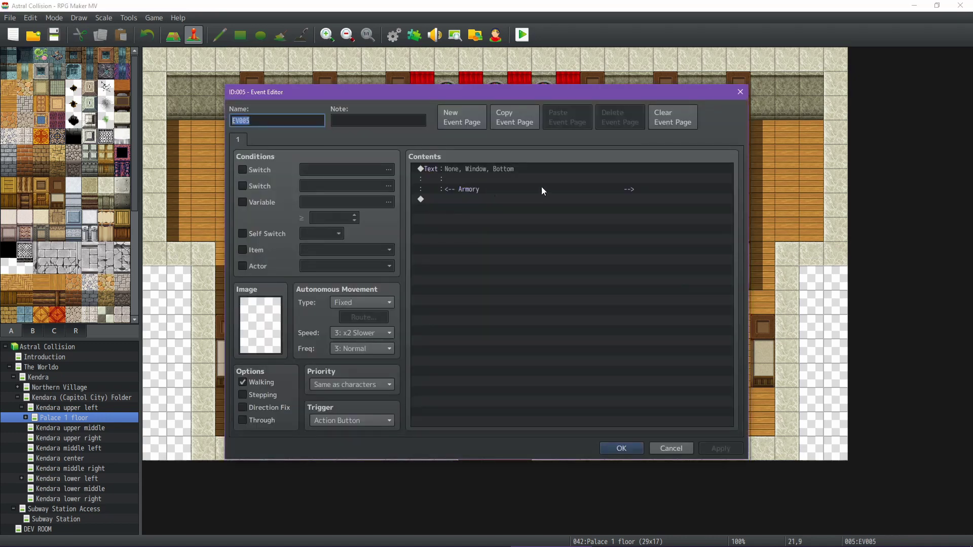
pyautogui.click(669, 449)
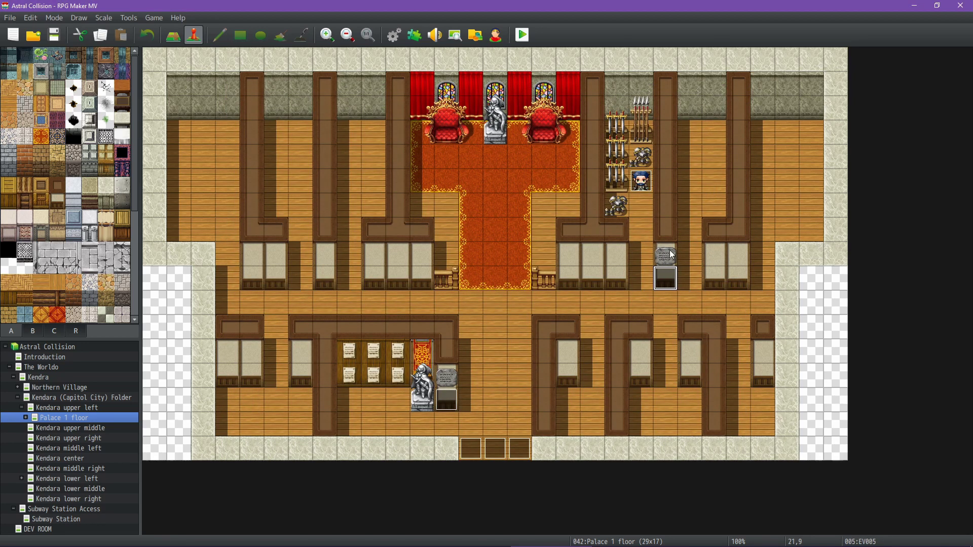
pyautogui.doubleClick(447, 397)
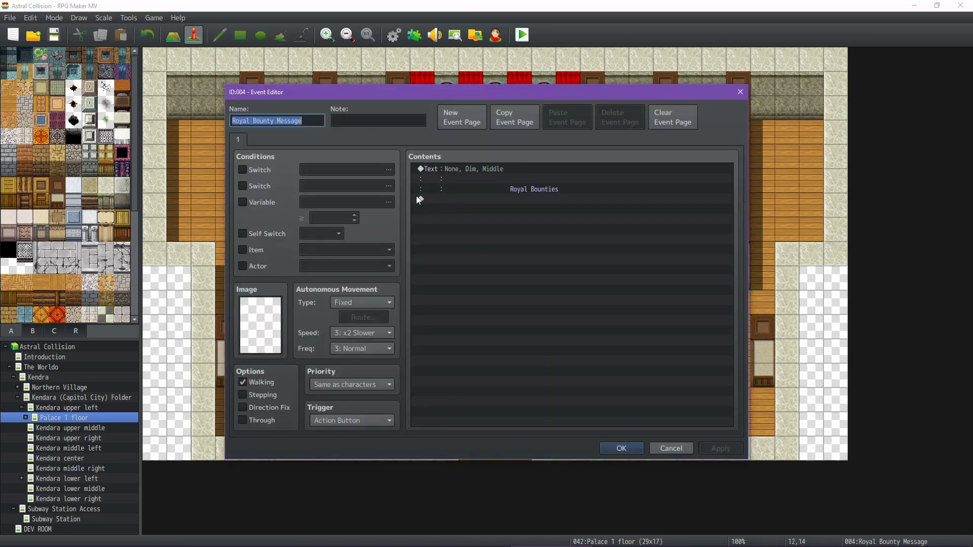
pyautogui.click(663, 446)
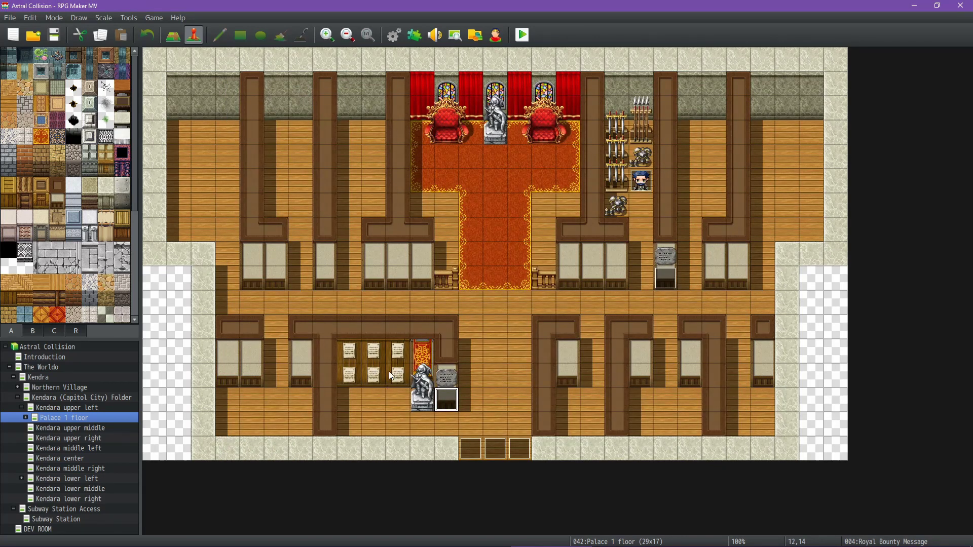
# Switch to the Astral Collision Design Documents, read the Kendra entry in Location Blurbs, and return to RPG Maker MV.
pyautogui.moveTo(395, 545)
pyautogui.click(636, 525)
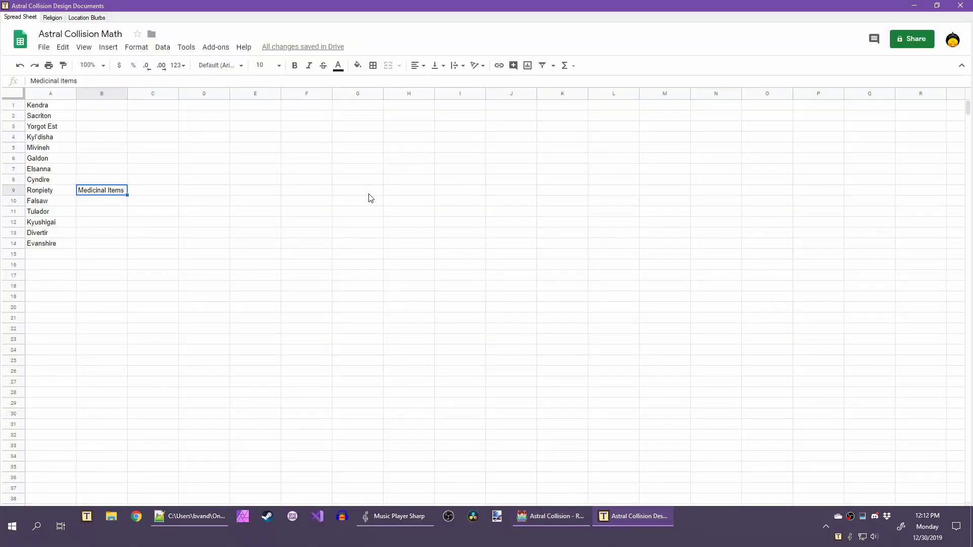
pyautogui.click(98, 17)
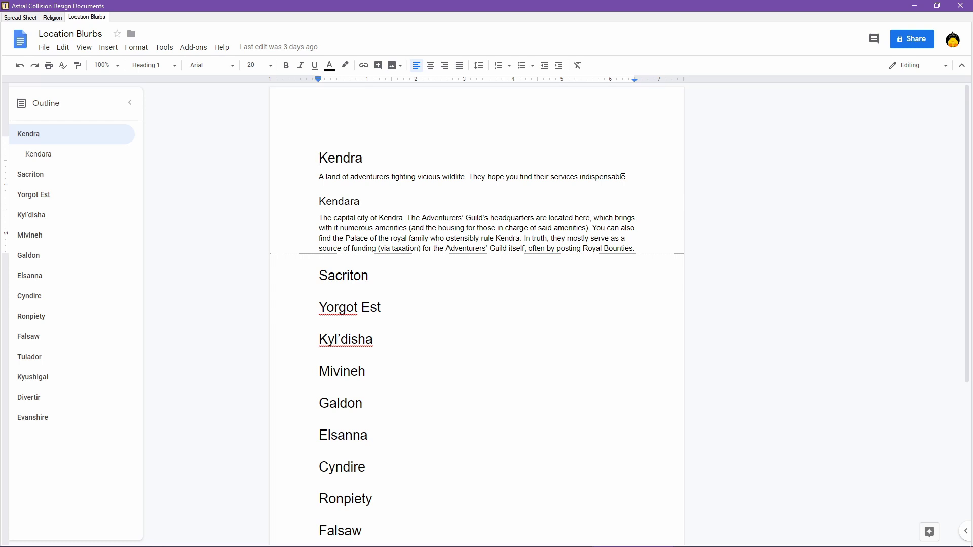
pyautogui.click(552, 543)
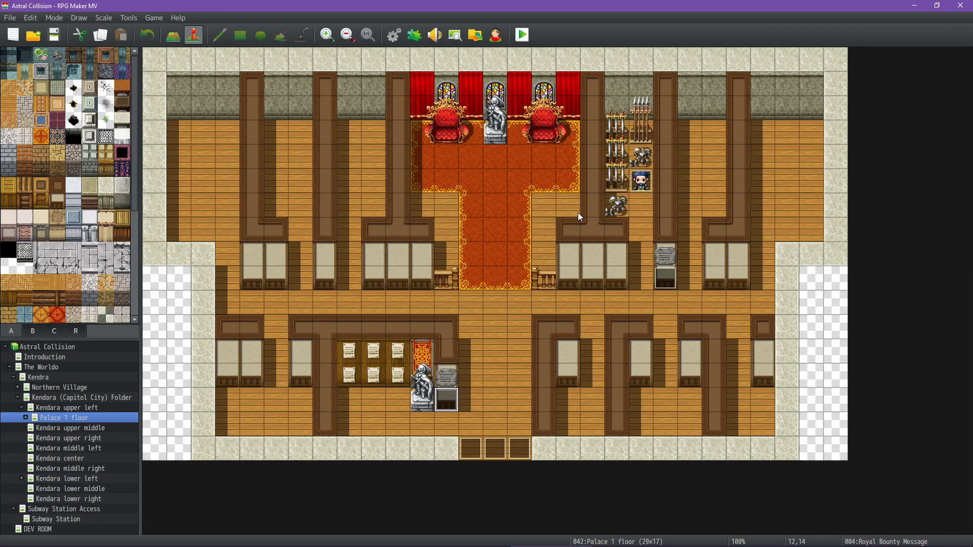
# Reopen the Location Blurbs document, read the Kendara capital city description, and switch back to RPG Maker MV.
pyautogui.click(633, 533)
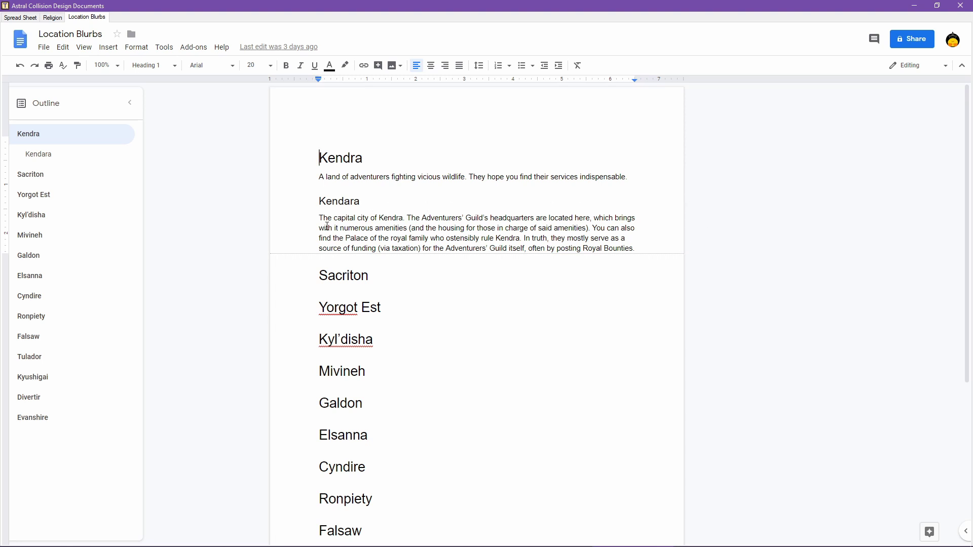
pyautogui.moveTo(319, 218); pyautogui.dragTo(404, 217)
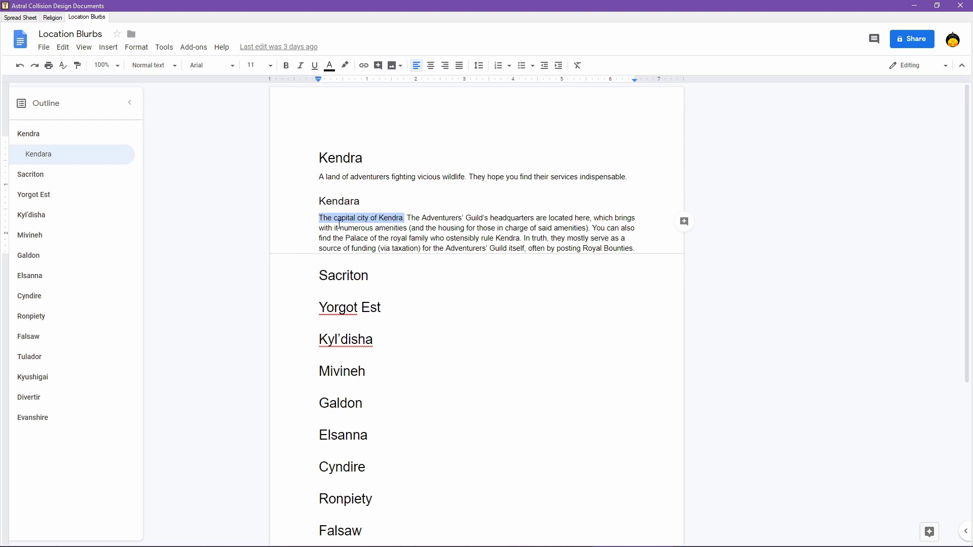
pyautogui.click(324, 220)
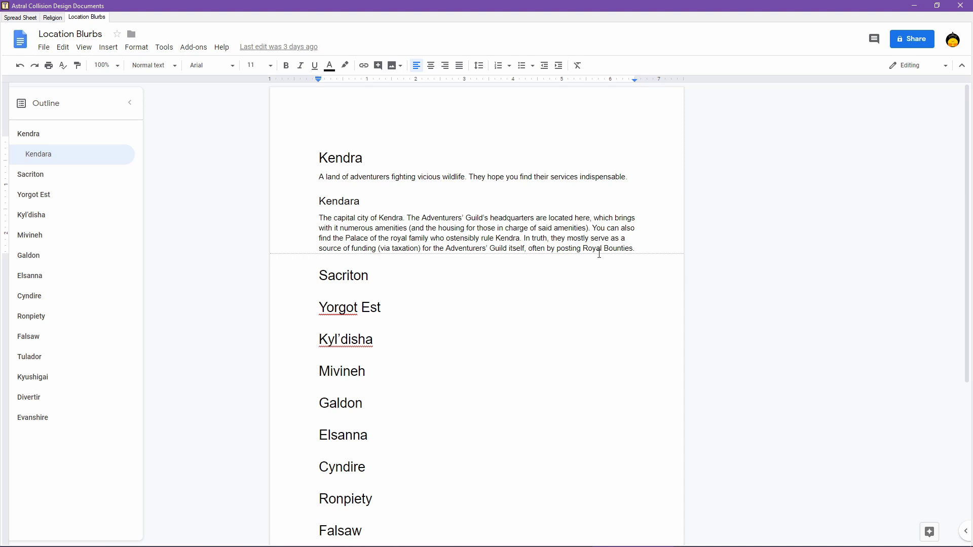
pyautogui.click(548, 527)
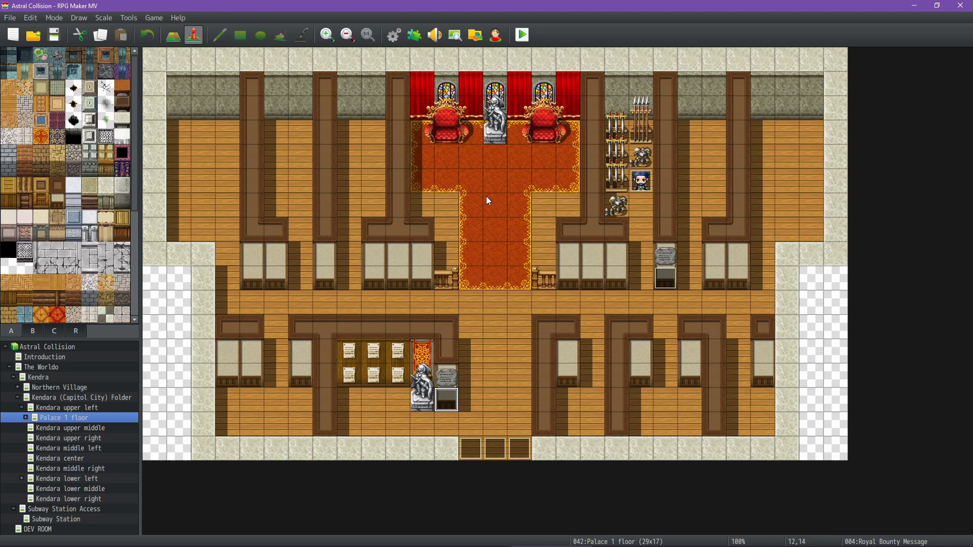
# Inspect the lower row of bounty notices on the palace board and recheck the Royal Bounty Message event without changing it.
pyautogui.click(400, 380)
pyautogui.click(374, 379)
pyautogui.click(347, 378)
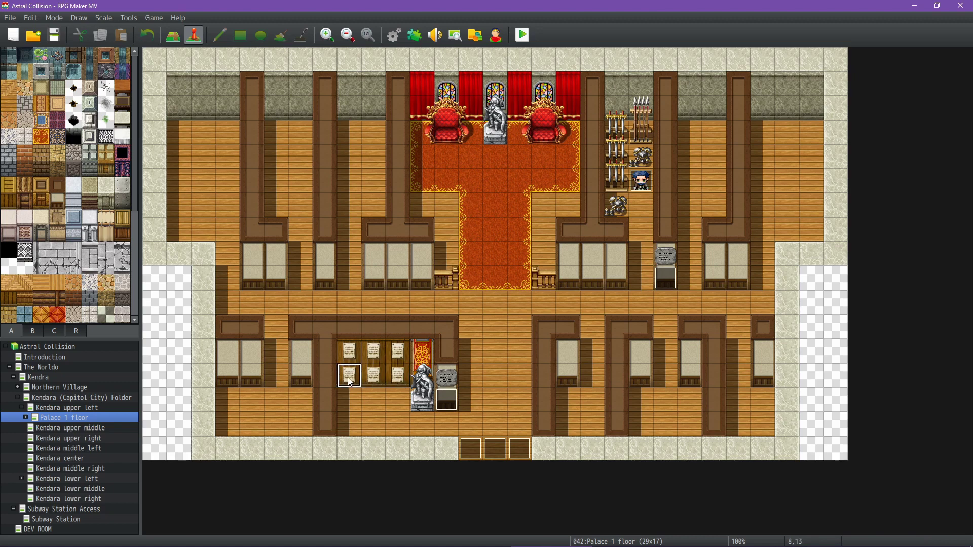
pyautogui.click(376, 380)
pyautogui.click(400, 376)
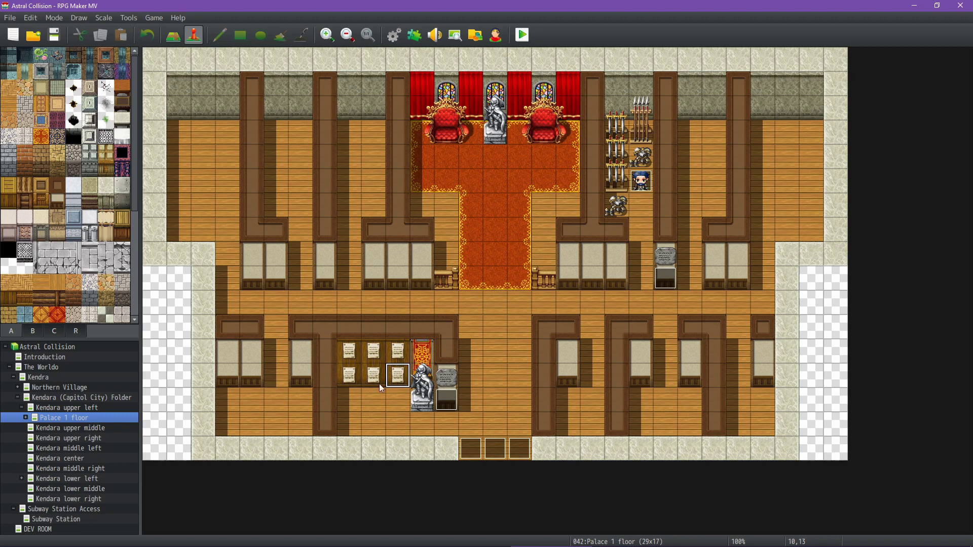
pyautogui.doubleClick(446, 399)
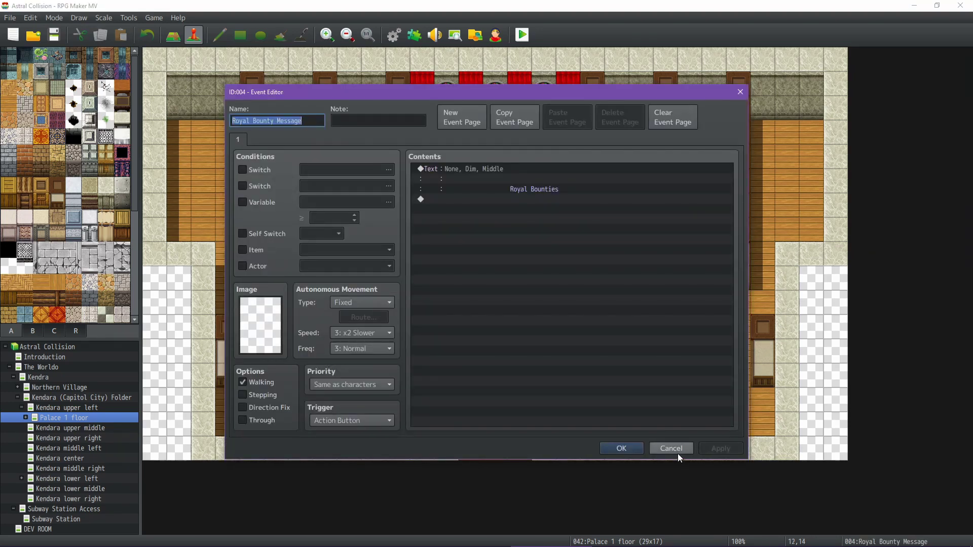
pyautogui.click(677, 452)
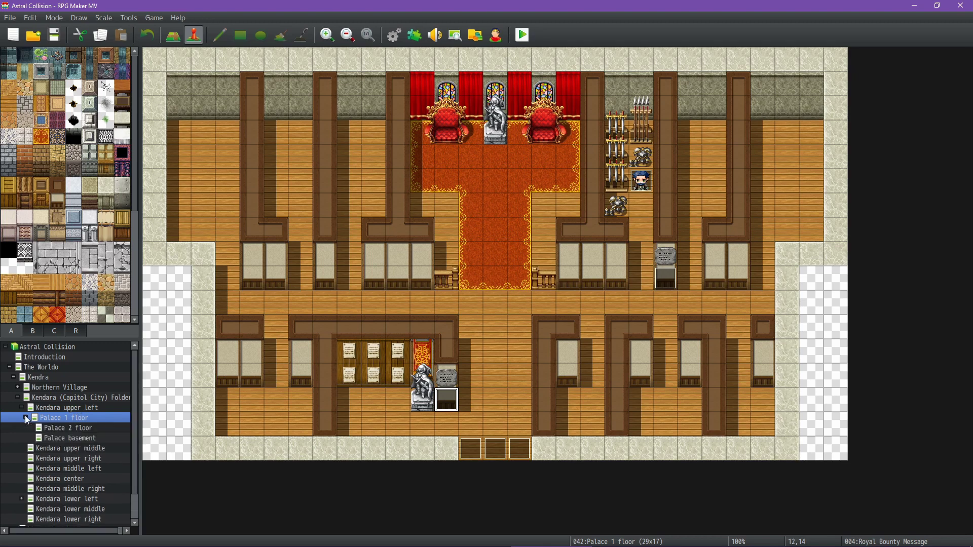
# View the Palace 2 floor and Palace basement maps, and return to the Palace 1 floor map.
pyautogui.click(53, 428)
pyautogui.click(55, 437)
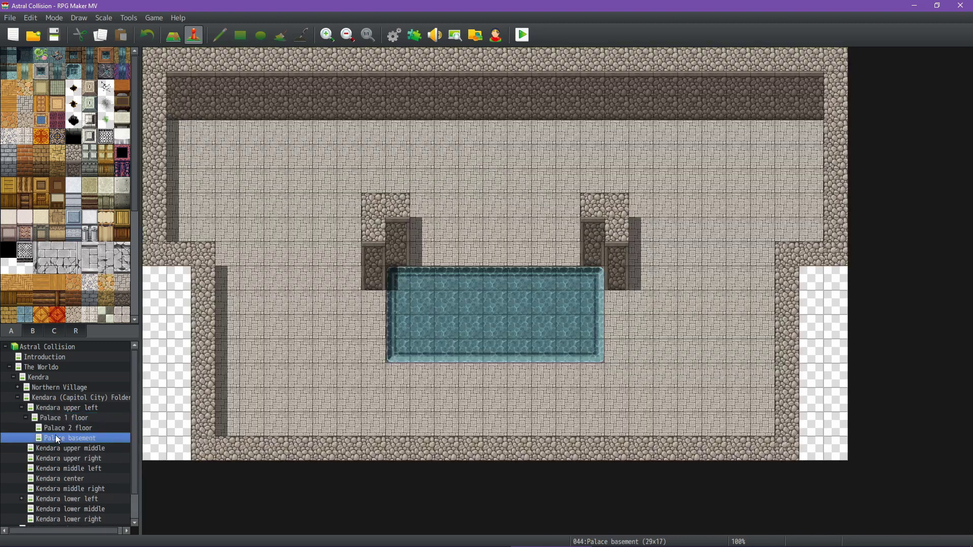
pyautogui.click(24, 415)
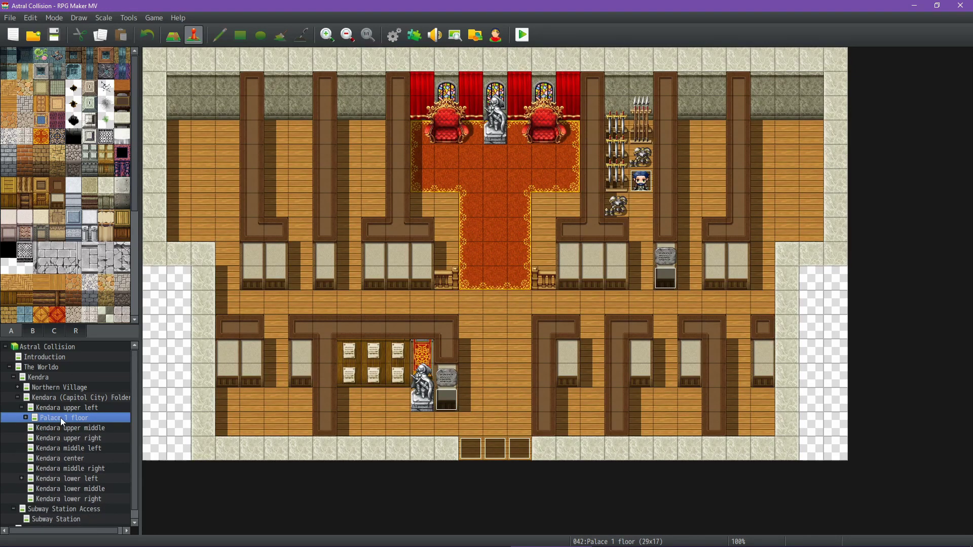
pyautogui.scroll(-1, 73, 419)
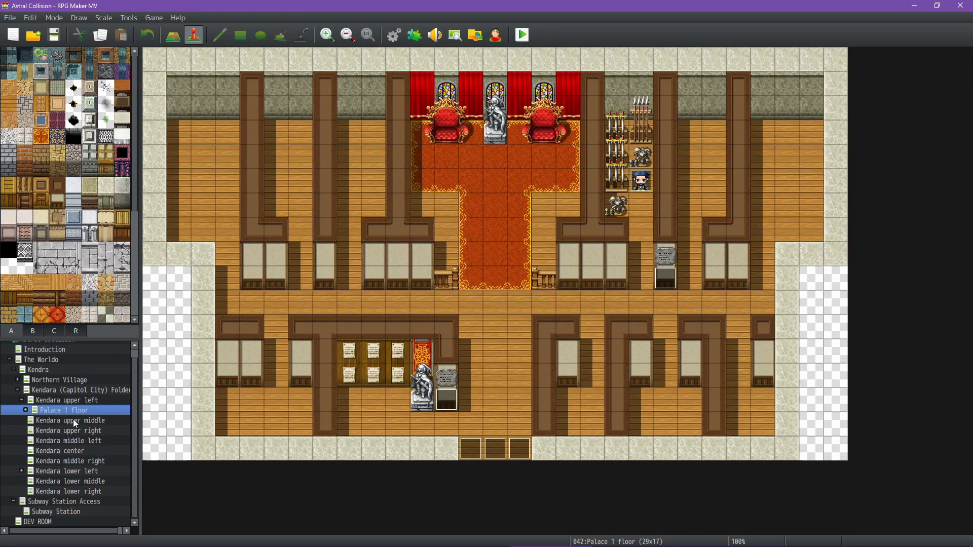
pyautogui.scroll(1, 73, 418)
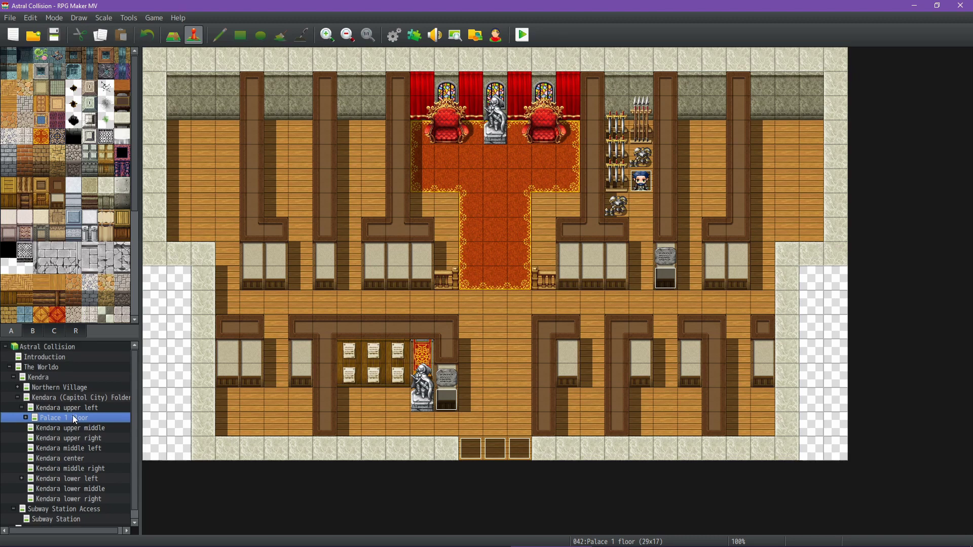
# Switch to the Astral Collision Design Documents and review the Location Blurbs document's list of regions.
pyautogui.moveTo(608, 545)
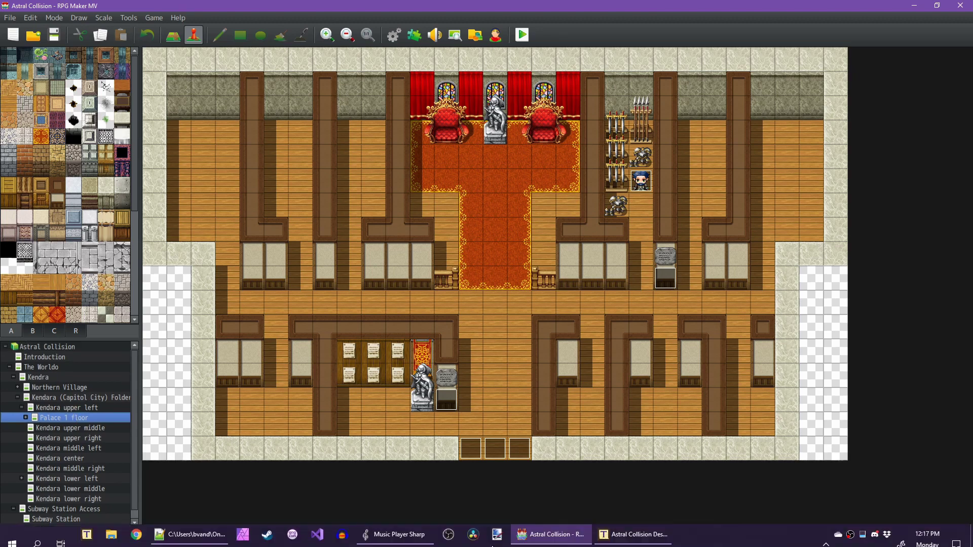
pyautogui.click(626, 527)
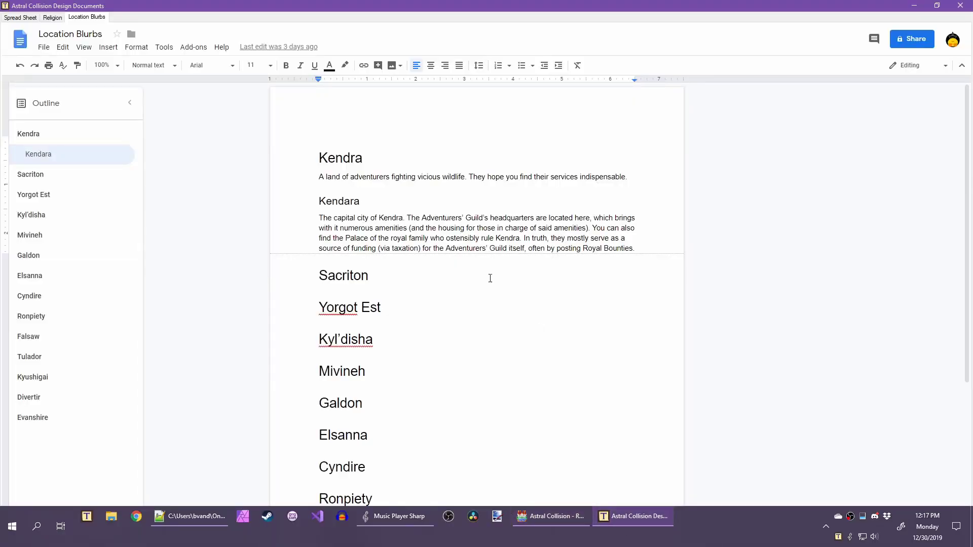
pyautogui.scroll(-5, 383, 243)
pyautogui.scroll(5, 383, 242)
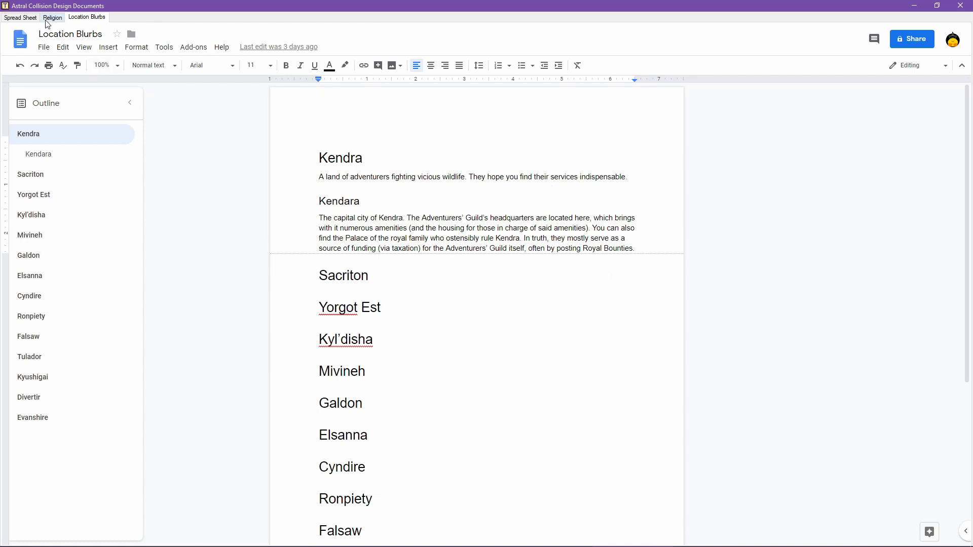
# Review the Crafting Specialities and Story Beats sheets in the Astral Collision Math spreadsheet, and return to RPG Maker MV.
pyautogui.click(17, 18)
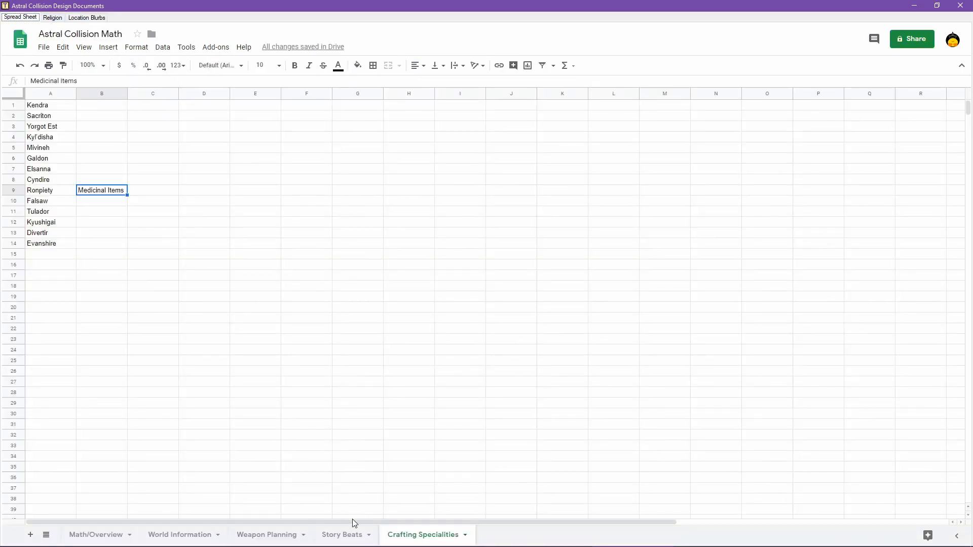
pyautogui.click(343, 535)
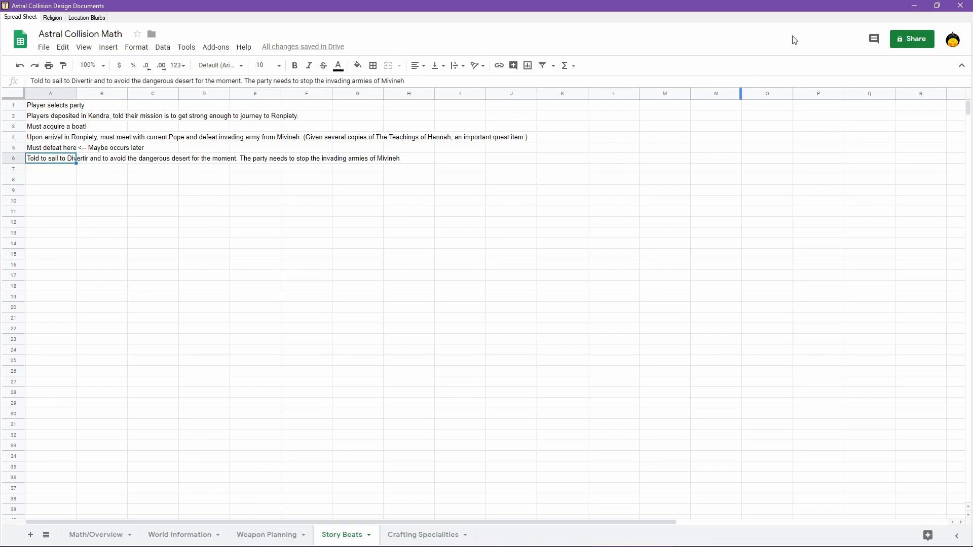
pyautogui.click(912, 6)
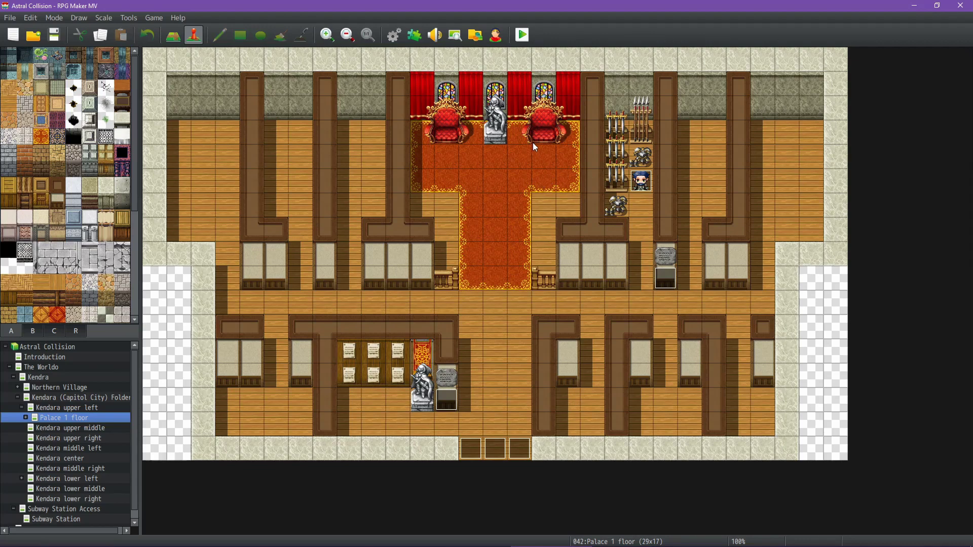
# Start a playtest of Astral Collision and continue from save File 8.
pyautogui.click(526, 35)
pyautogui.hotkey('ctrl', 'r')
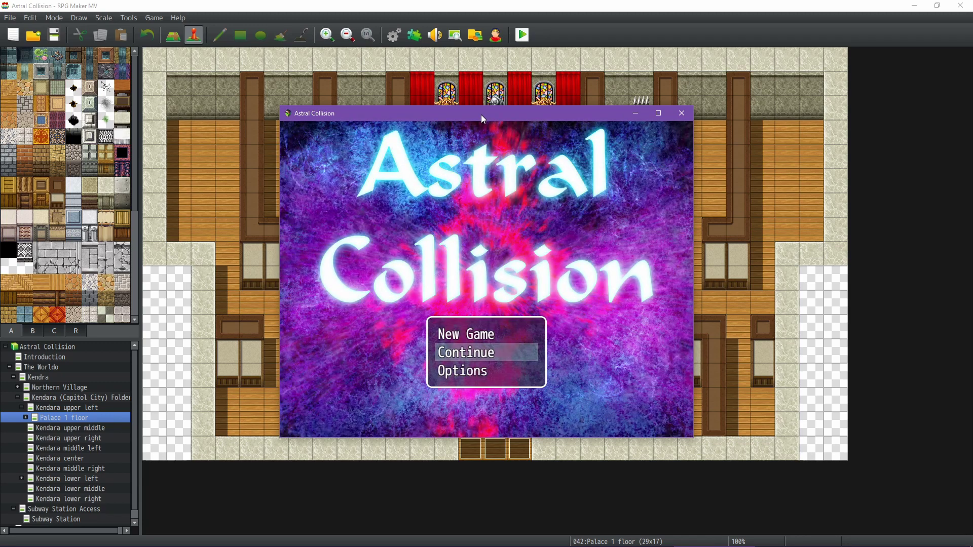
pyautogui.click(502, 356)
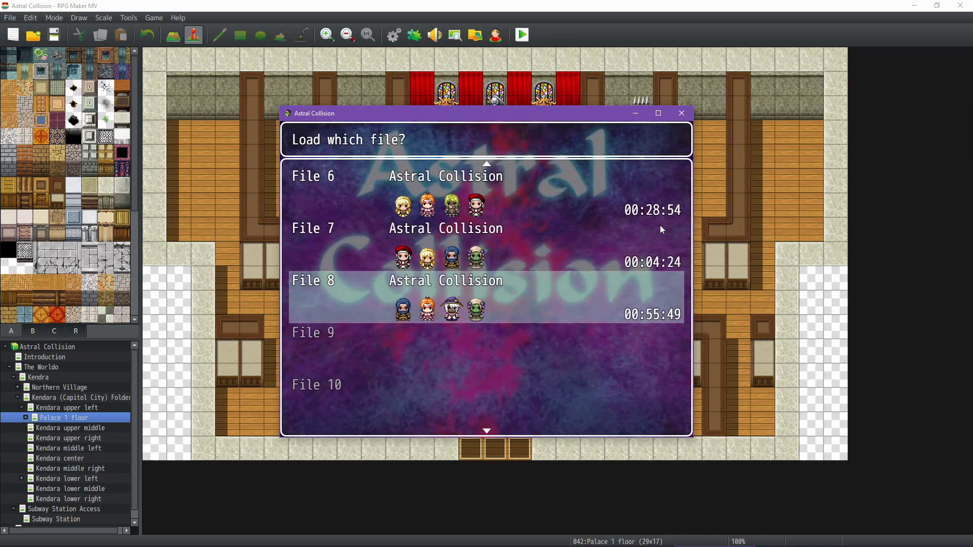
pyautogui.press('Return')
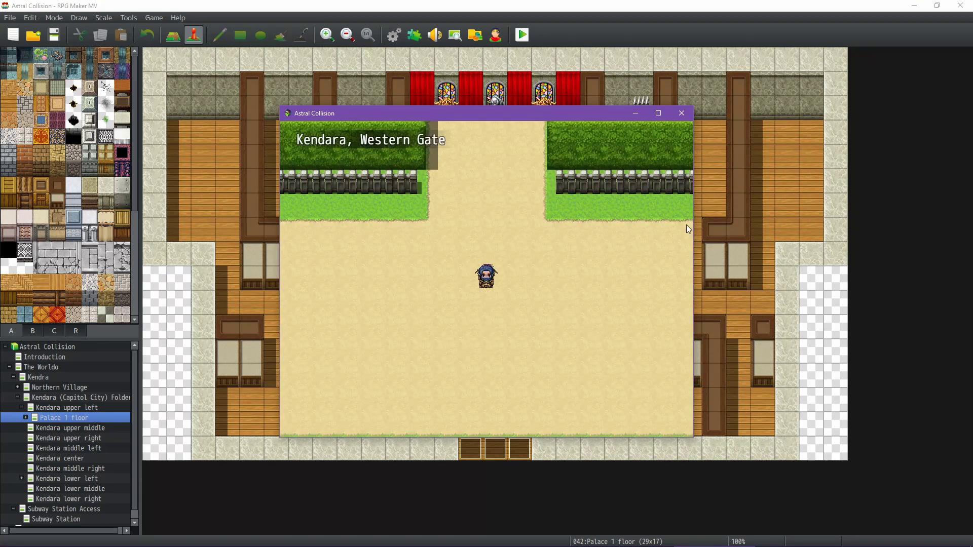
# Walk the party north from Kendara's Western Gate through the Royal District and into the palace, up to the bounty board.
pyautogui.press('Up')
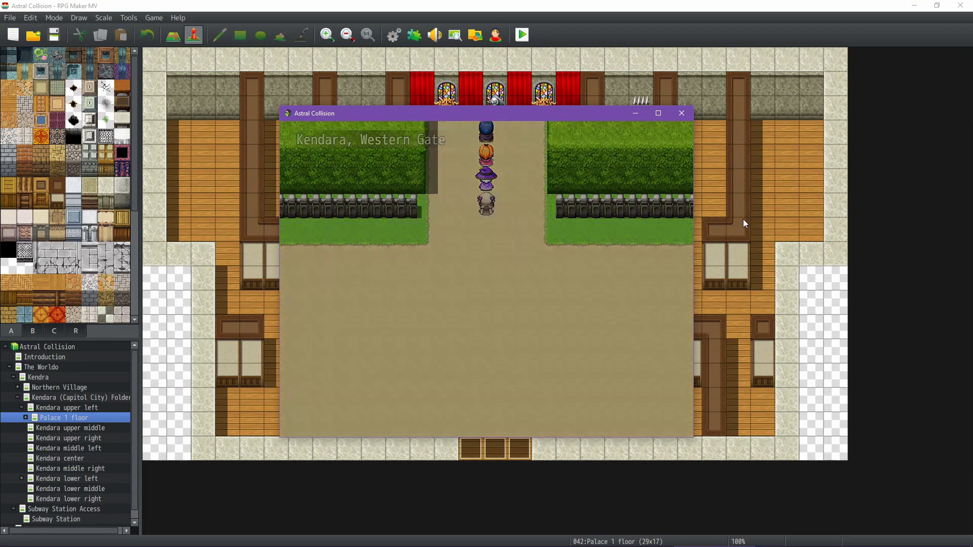
pyautogui.press('Up')
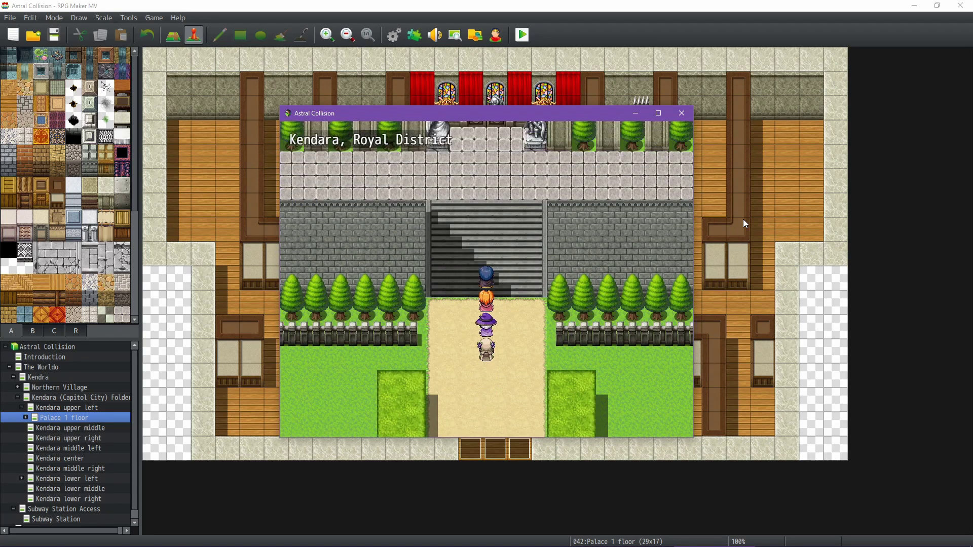
pyautogui.press('Up')
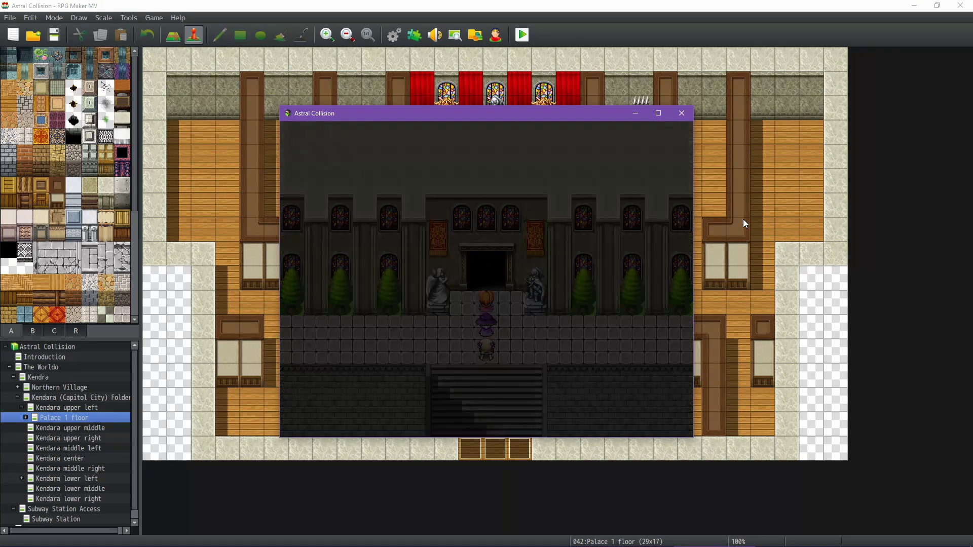
pyautogui.press('Left')
pyautogui.press('Up')
pyautogui.press('Down')
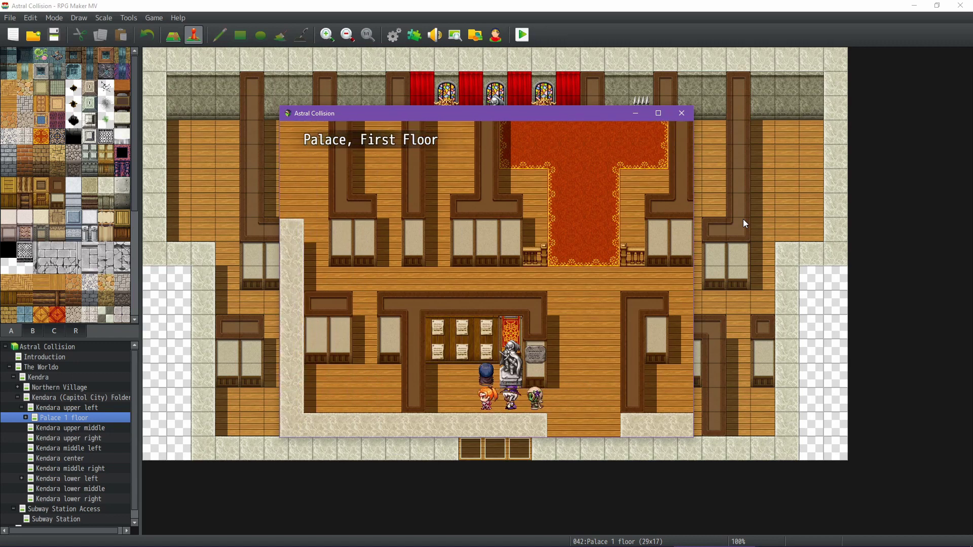
# Move to the stone sign beside the bounty board, read its Royal Bounties message and dismiss it.
pyautogui.press('Right')
pyautogui.press('Right')
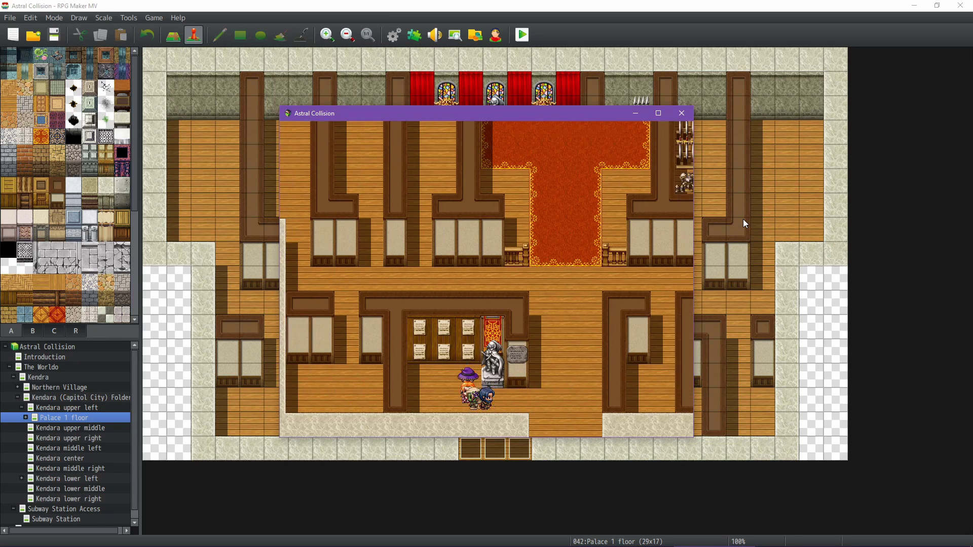
pyautogui.press('Return')
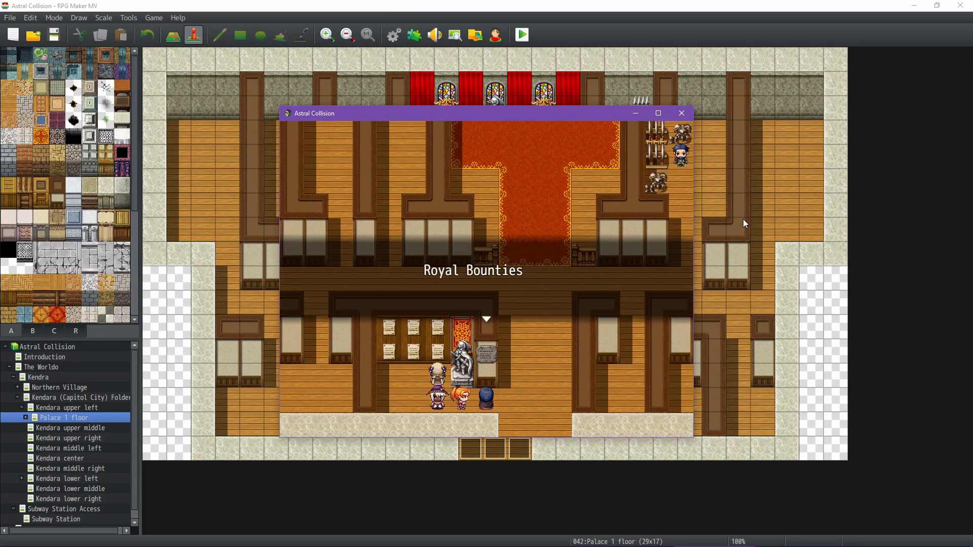
pyautogui.press('Return')
pyautogui.press('Return')
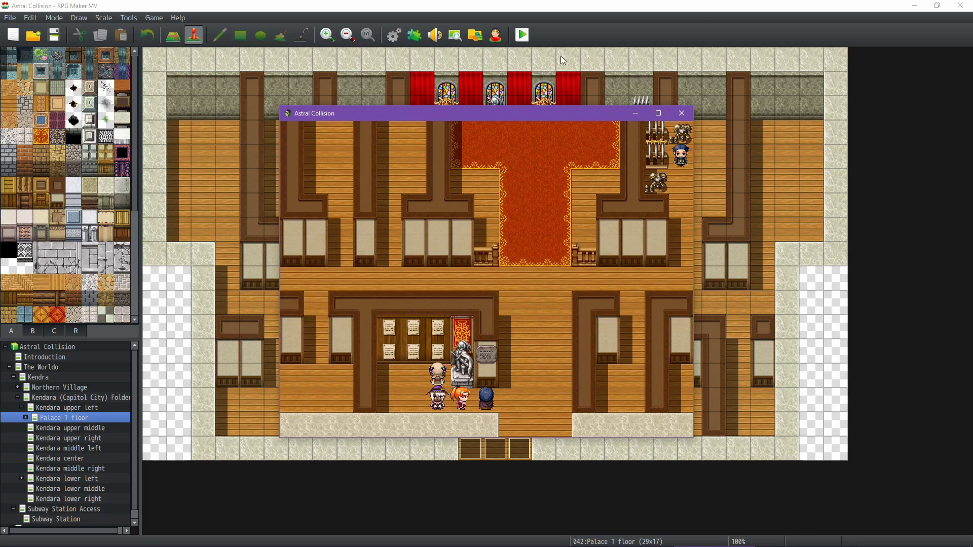
# Insert \> before the indented Royal Bounties line in the Royal Bounty Message event so the whole line displays at once.
pyautogui.click(536, 9)
pyautogui.doubleClick(452, 408)
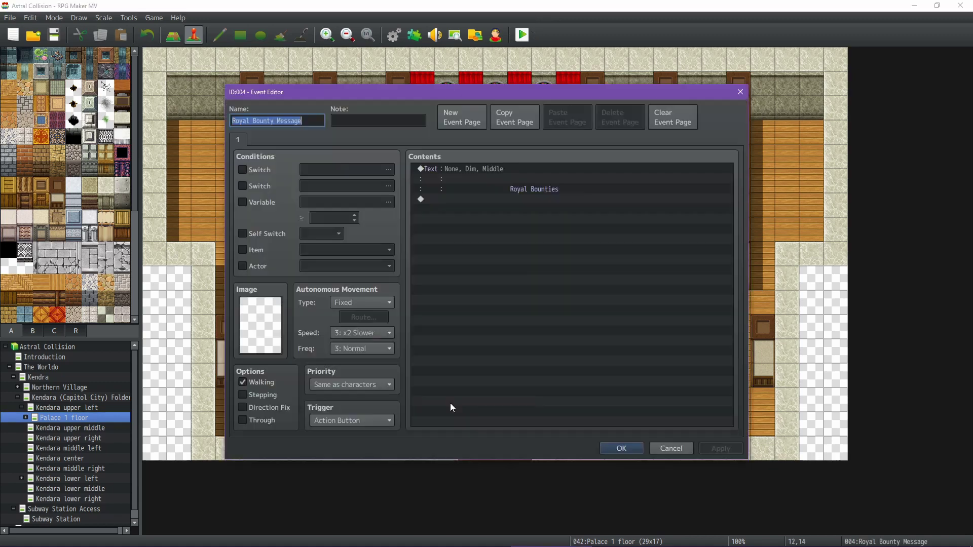
pyautogui.doubleClick(527, 169)
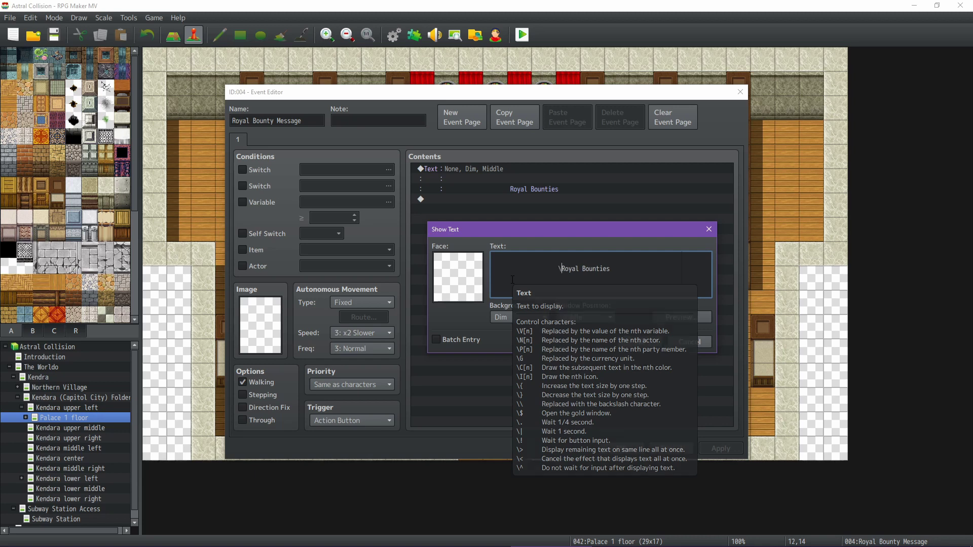
pyautogui.write('\\')
pyautogui.press('BackSpace')
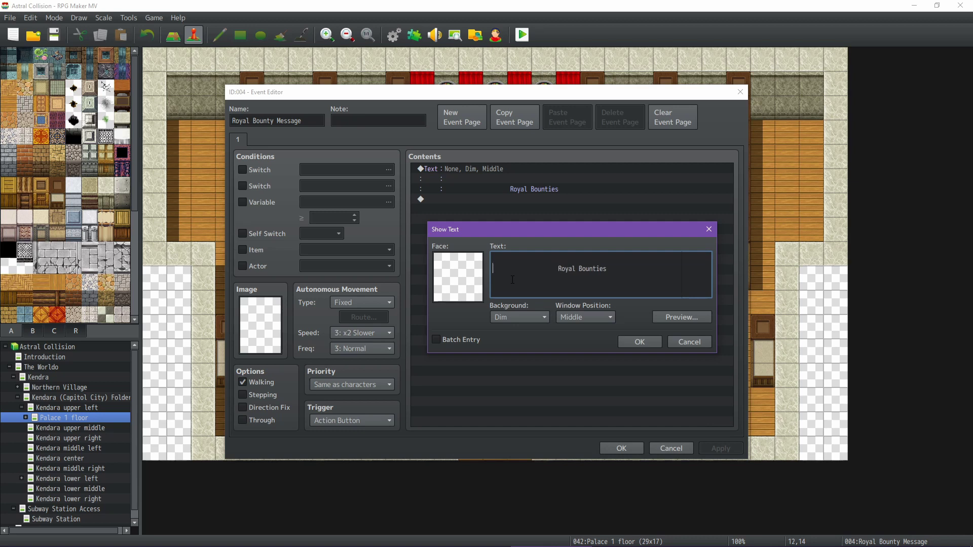
pyautogui.write('\\>')
pyautogui.click(636, 343)
pyautogui.click(720, 449)
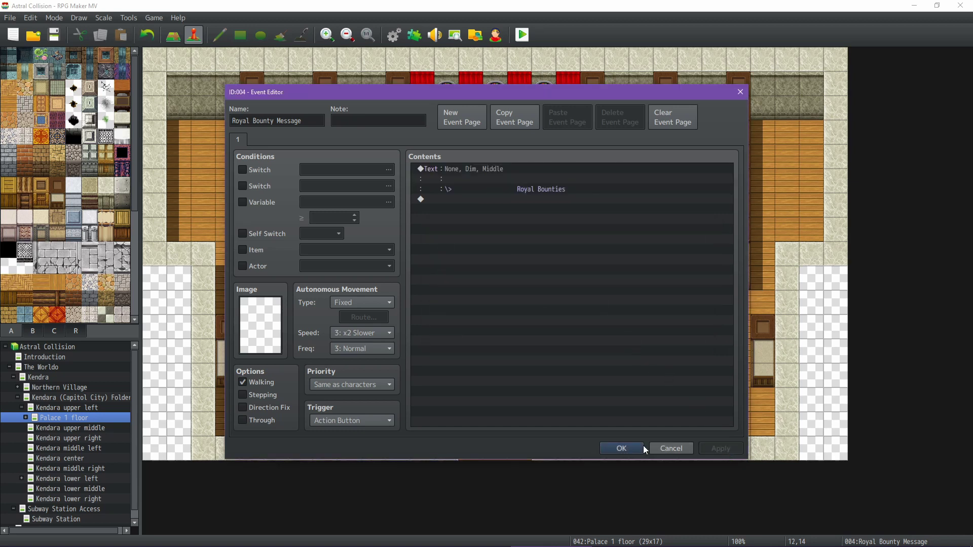
pyautogui.click(622, 449)
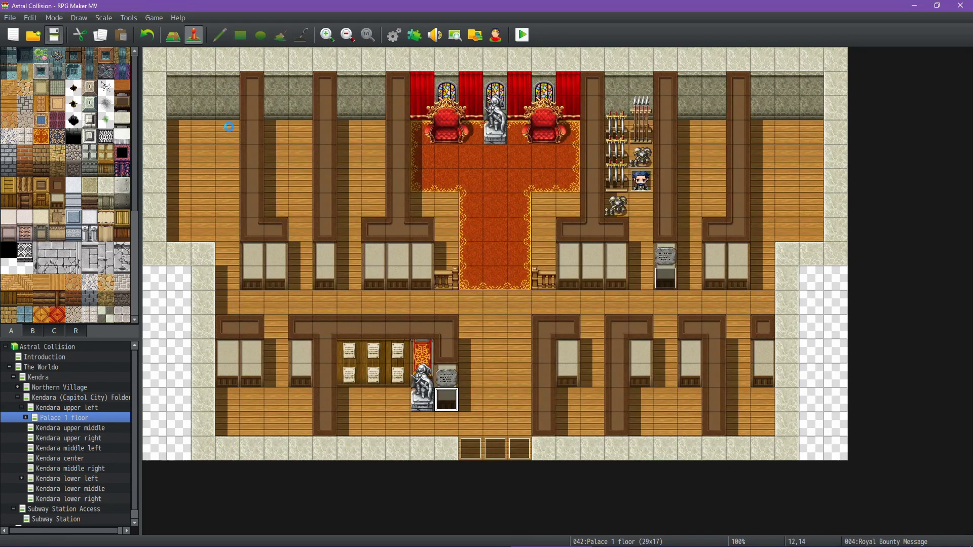
# Recheck the Royal Bounties sign in the playtest, and cross the palace hall to read the sign beside the armory.
pyautogui.click(740, 519)
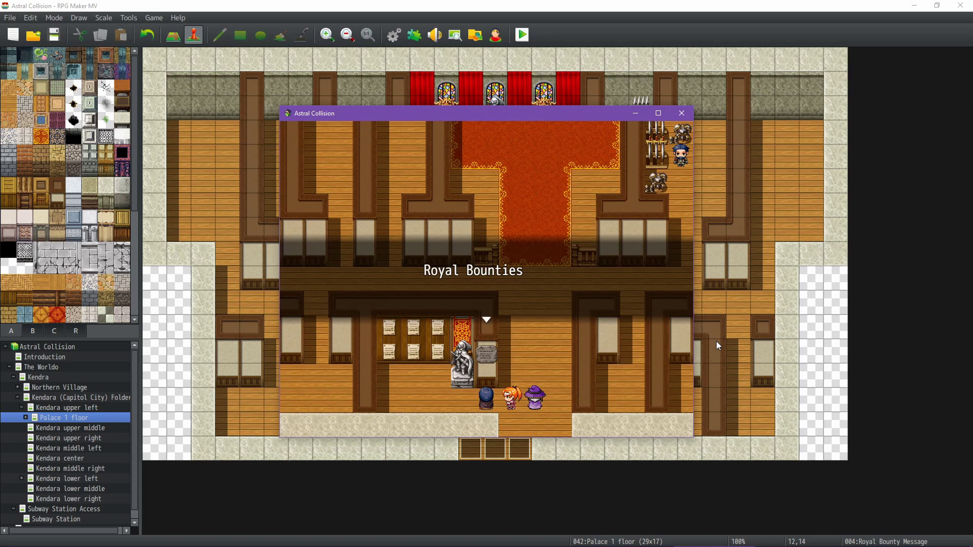
pyautogui.press('Return')
pyautogui.press('Right')
pyautogui.press('Up')
pyautogui.press('Right')
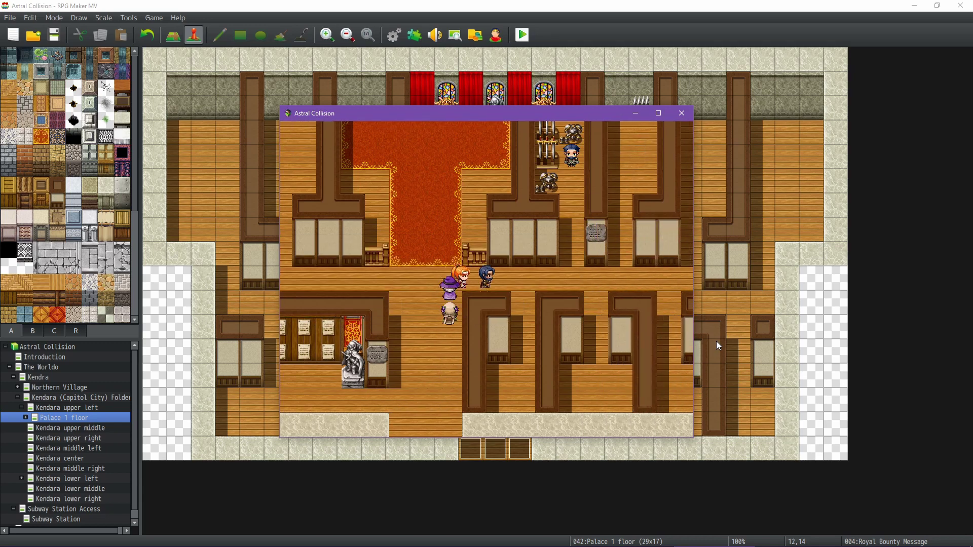
pyautogui.press('Up')
pyautogui.press('Down')
pyautogui.press('Left')
pyautogui.press('Up')
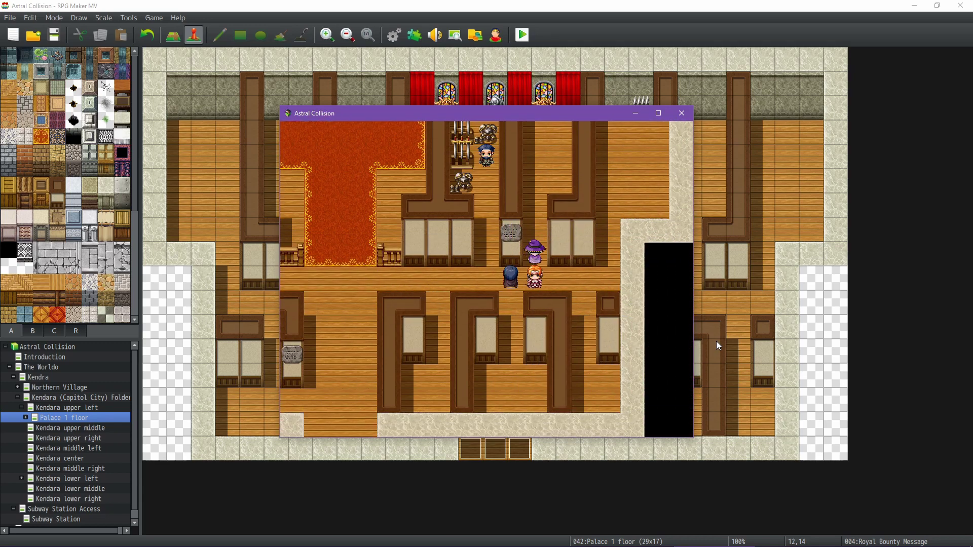
pyautogui.press('Return')
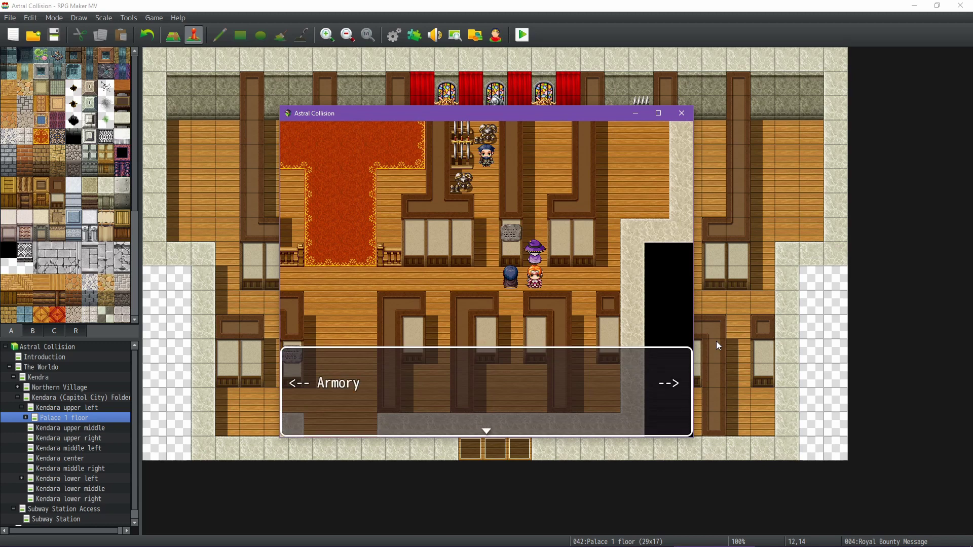
pyautogui.press('Return')
# Talk to the Royal Armory merchant, view the Royal Kendran Sword in the shop, and leave without buying.
pyautogui.press('Left')
pyautogui.press('Up')
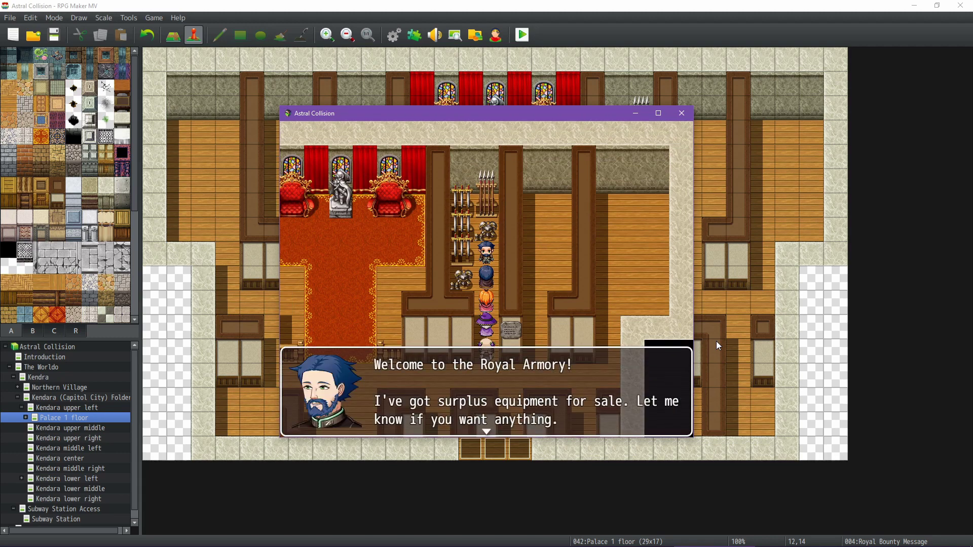
pyautogui.press('Return')
pyautogui.press('Return')
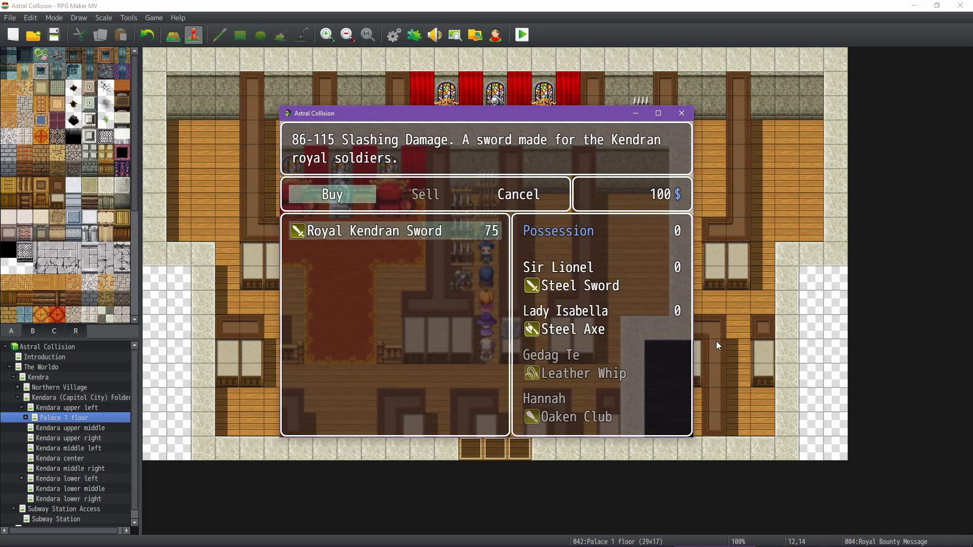
pyautogui.press('Escape')
pyautogui.press('Escape')
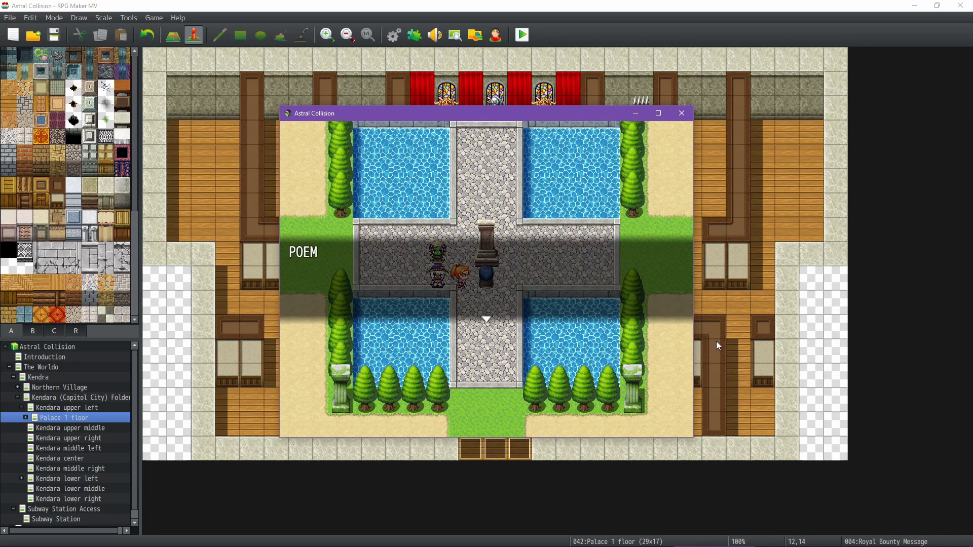
# Read through the poem and Resurrection Signet messages of the monument between the four pools, and walk around south of it.
pyautogui.press('Return')
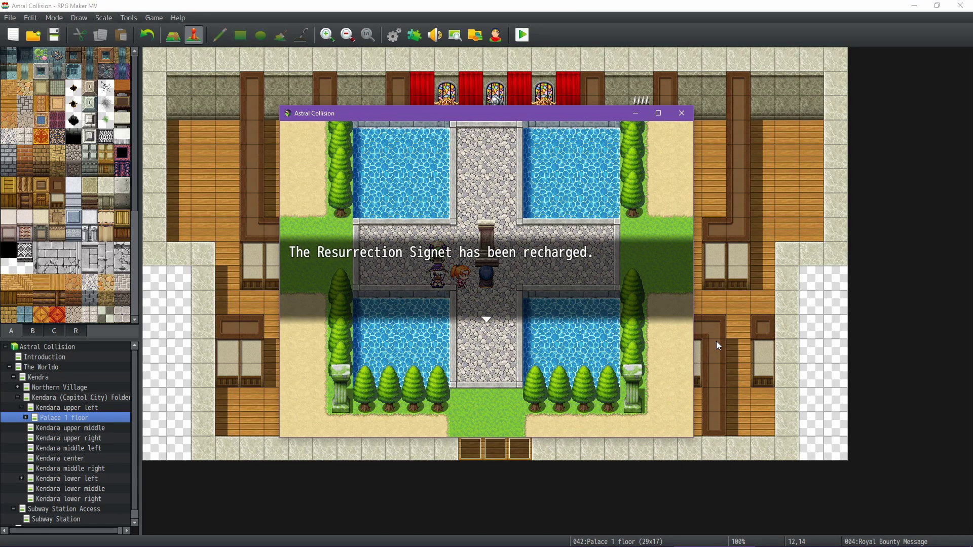
pyautogui.press('Return')
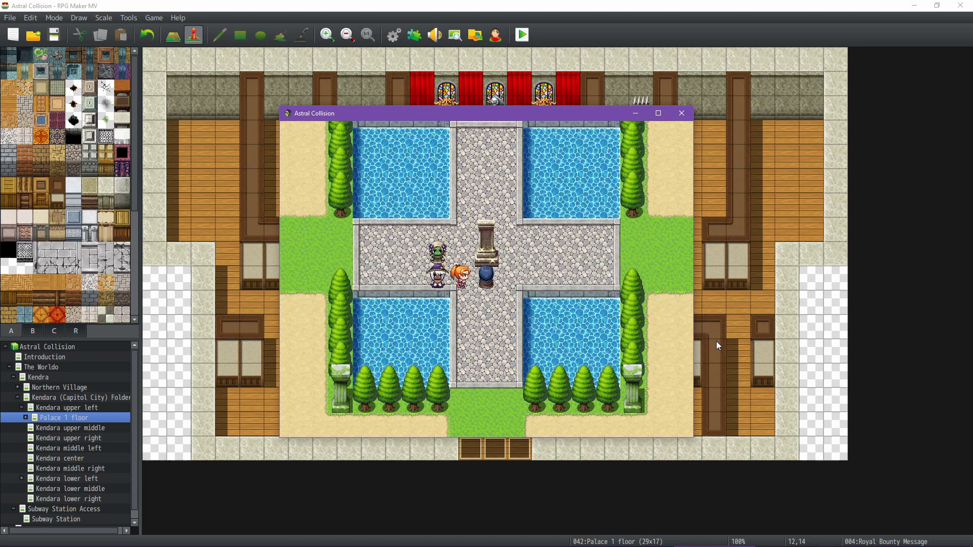
pyautogui.press('Down')
pyautogui.press('Down')
pyautogui.press('Down')
pyautogui.press('Up')
pyautogui.press('Up')
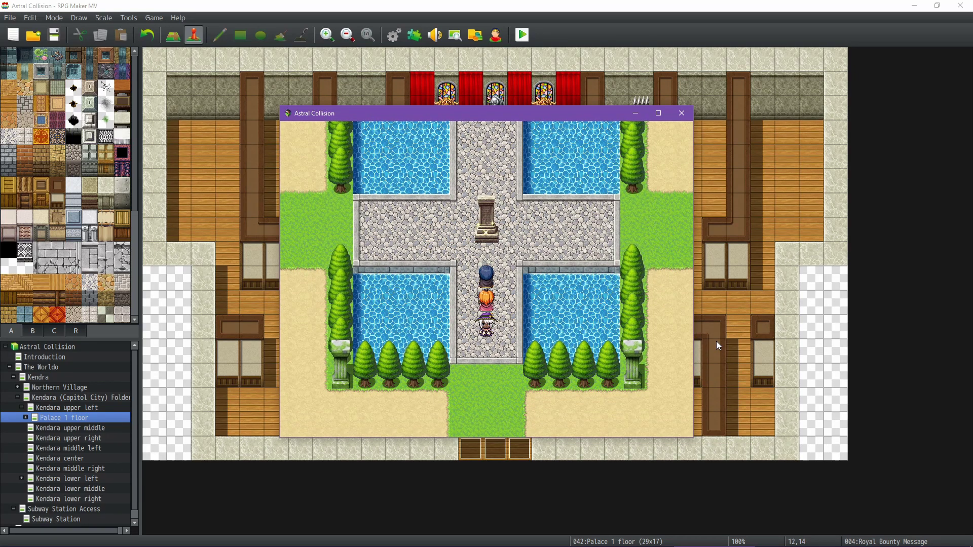
# Review the Resurrection Signet and ResSig Charges commands in the Introduction map's DEV MODE! event, and close it without changes.
pyautogui.click(50, 357)
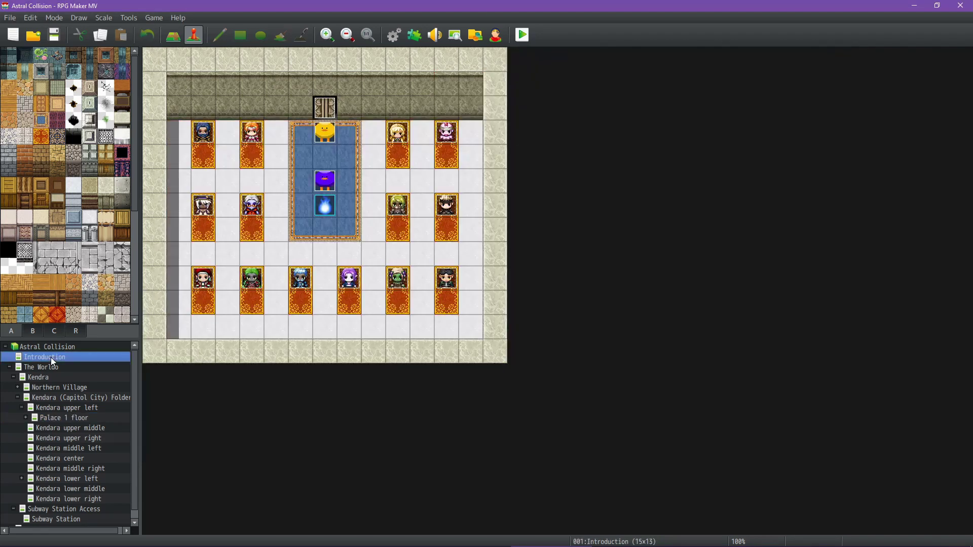
pyautogui.doubleClick(333, 184)
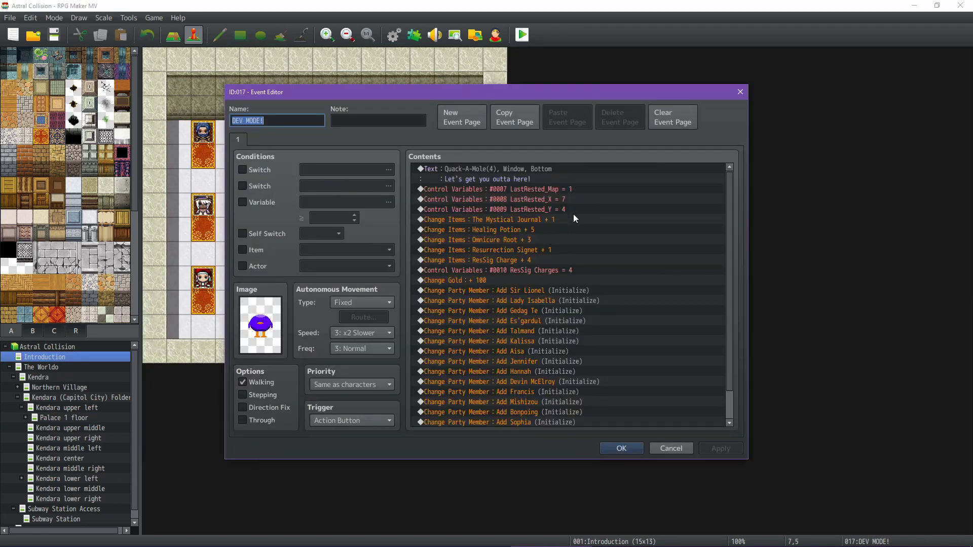
pyautogui.click(536, 270)
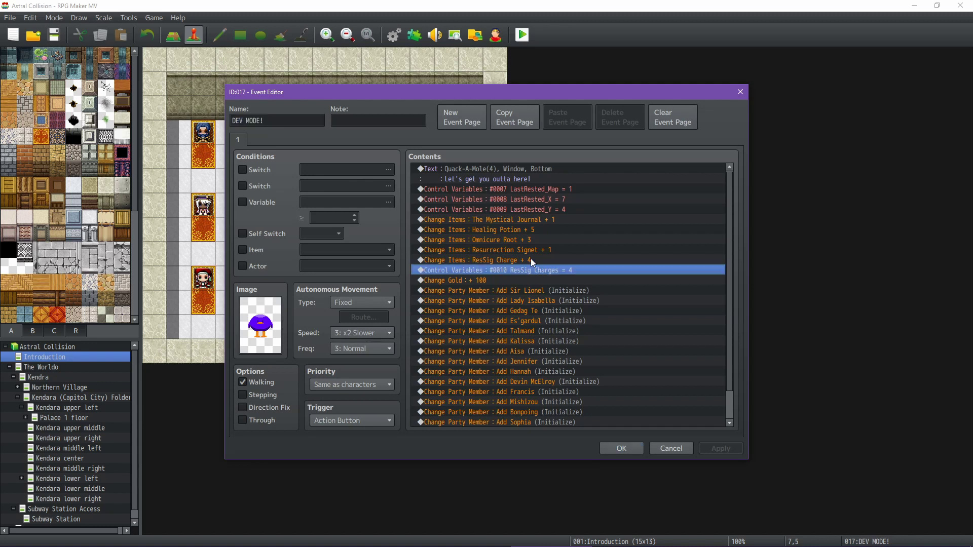
pyautogui.keyDown('shift'); pyautogui.click(531, 261); pyautogui.keyUp('shift')
pyautogui.keyDown('shift'); pyautogui.click(563, 250); pyautogui.keyUp('shift')
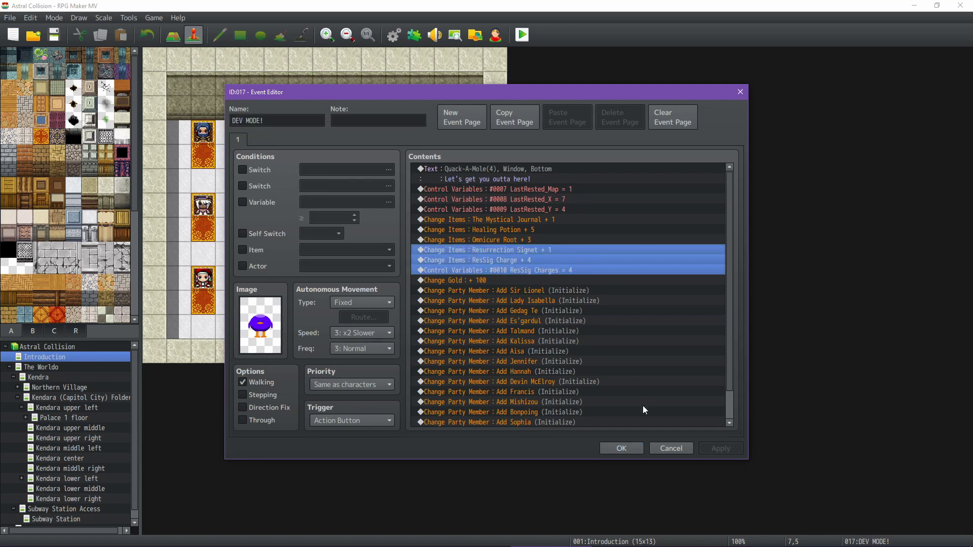
pyautogui.click(677, 448)
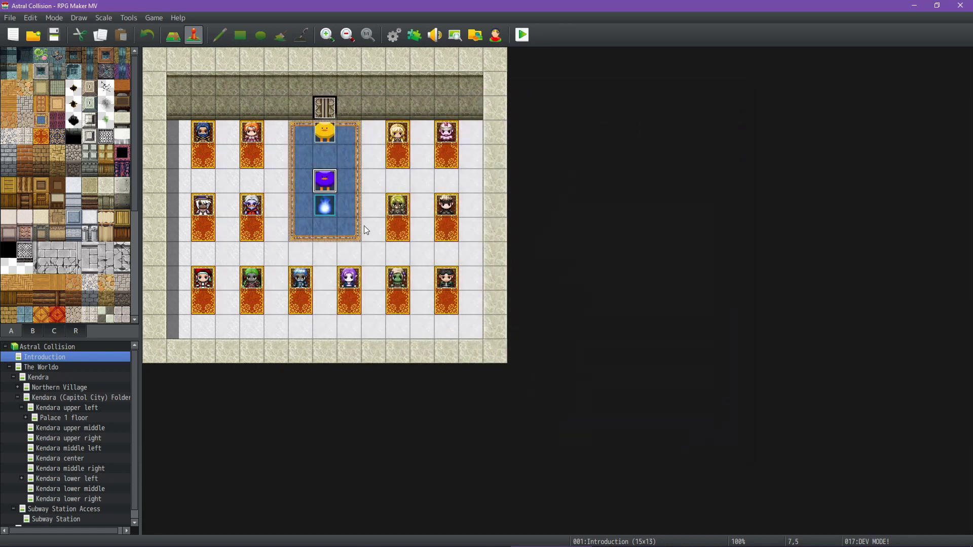
# Read page 2 of the DUDE OF DESTINY event down to its Resurrection Signet commands, and close it without changes.
pyautogui.doubleClick(328, 133)
pyautogui.click(256, 139)
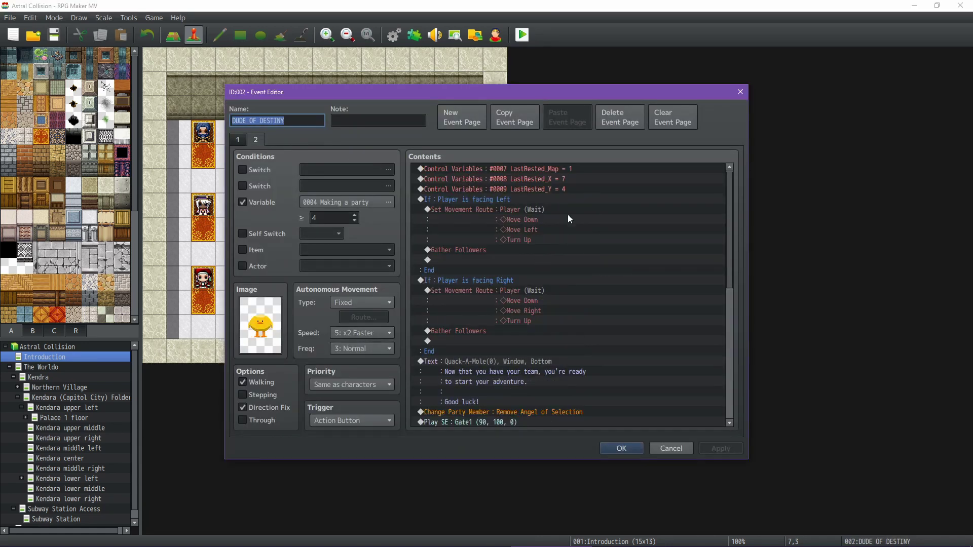
pyautogui.scroll(-7, 573, 223)
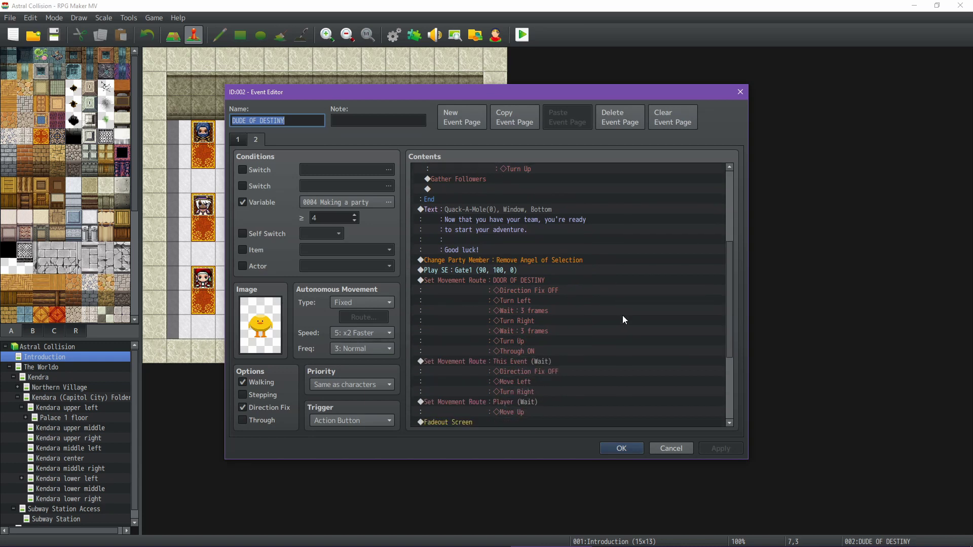
pyautogui.scroll(-3, 622, 315)
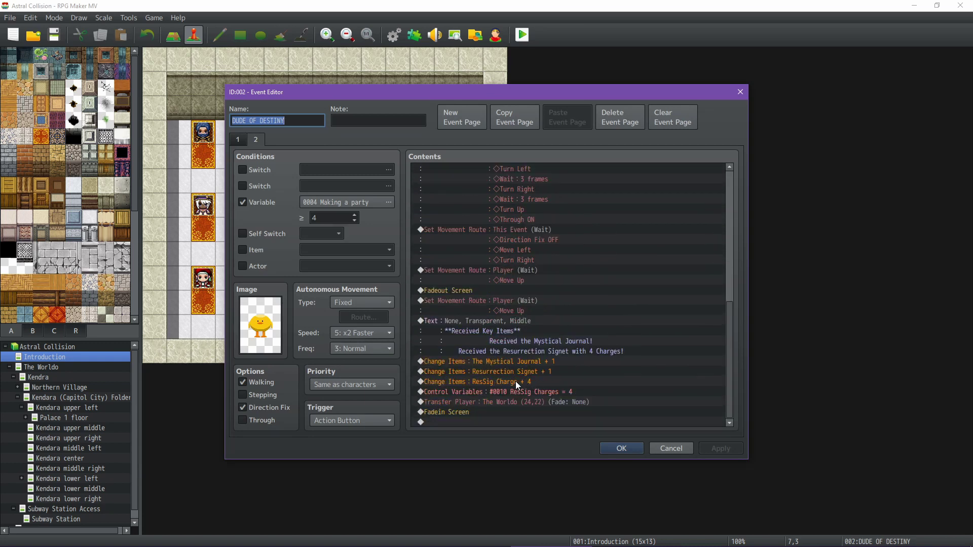
pyautogui.click(664, 447)
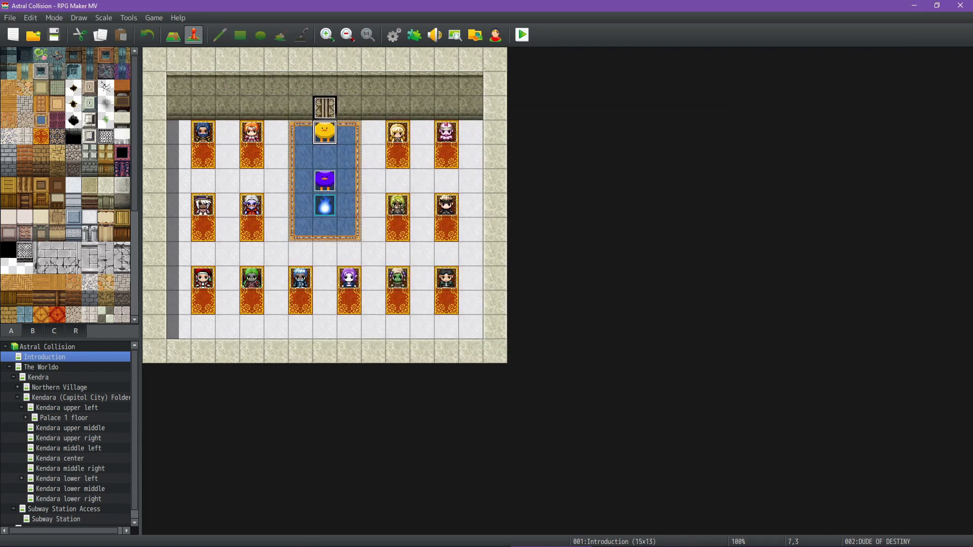
# Return to the playtest and recharge the Resurrection Signet at the crossroads monument from its south side.
pyautogui.click(715, 518)
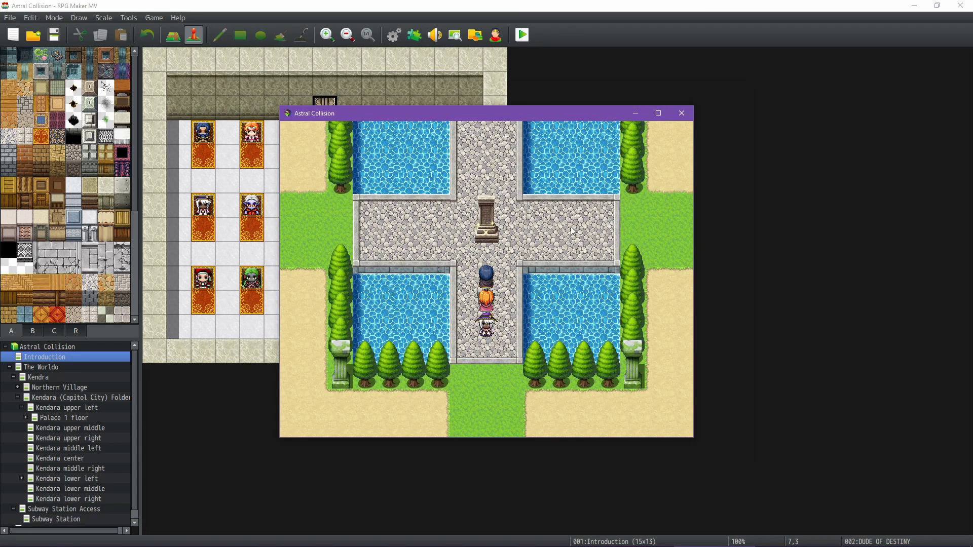
pyautogui.press('Return')
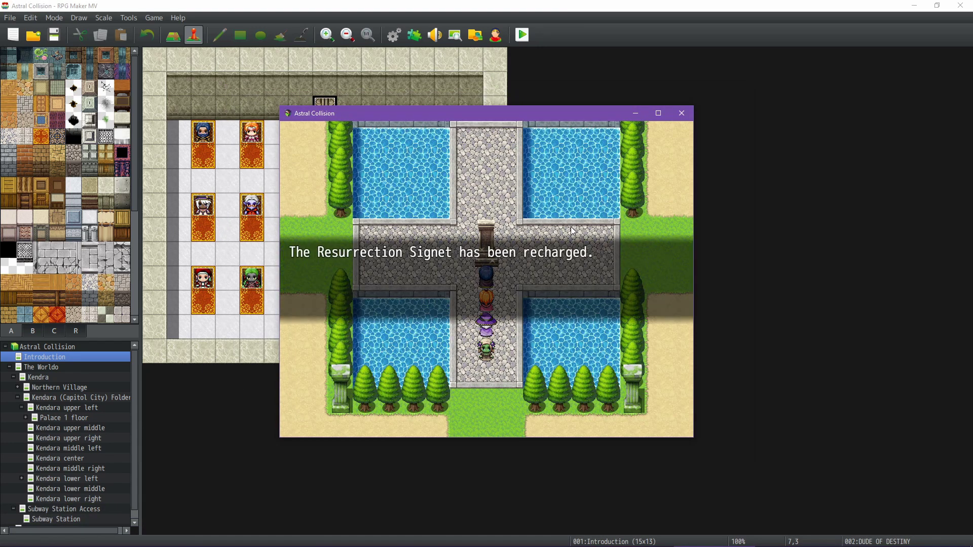
pyautogui.press('Return')
pyautogui.press('Down')
# Look through the party's inventory in the game menu, from Item across to Key Item, and return to the map.
pyautogui.press('Escape')
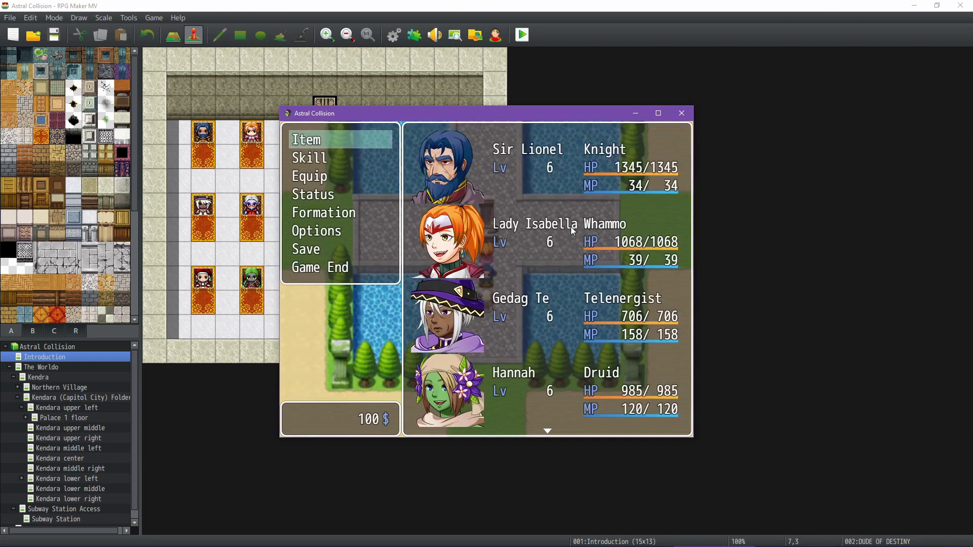
pyautogui.press('Return')
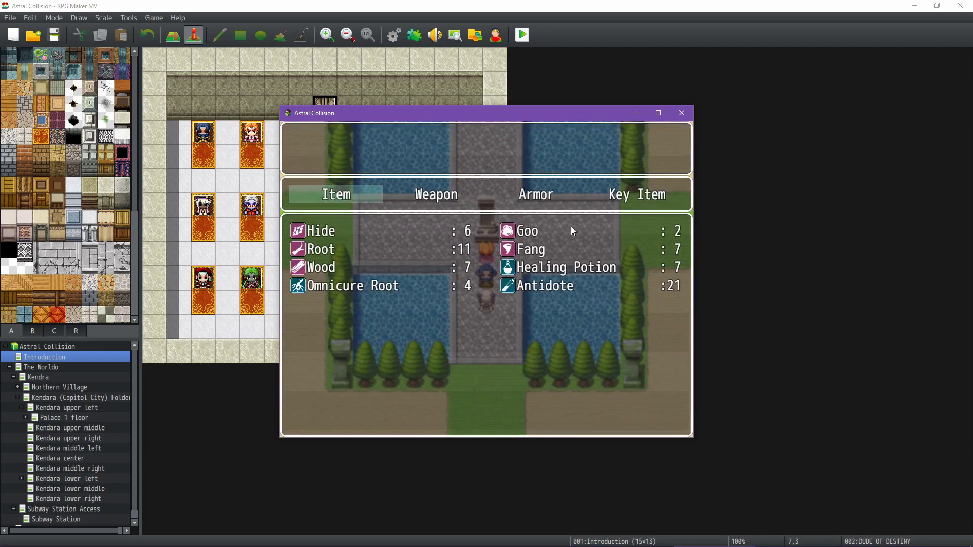
pyautogui.press('Right')
pyautogui.press('Right')
pyautogui.press('Right')
pyautogui.press('Escape')
pyautogui.press('Escape')
# Walk west from the monument out of Kendara's City Crossroads, cross back in, and head west again to test the map transfers.
pyautogui.press('Left')
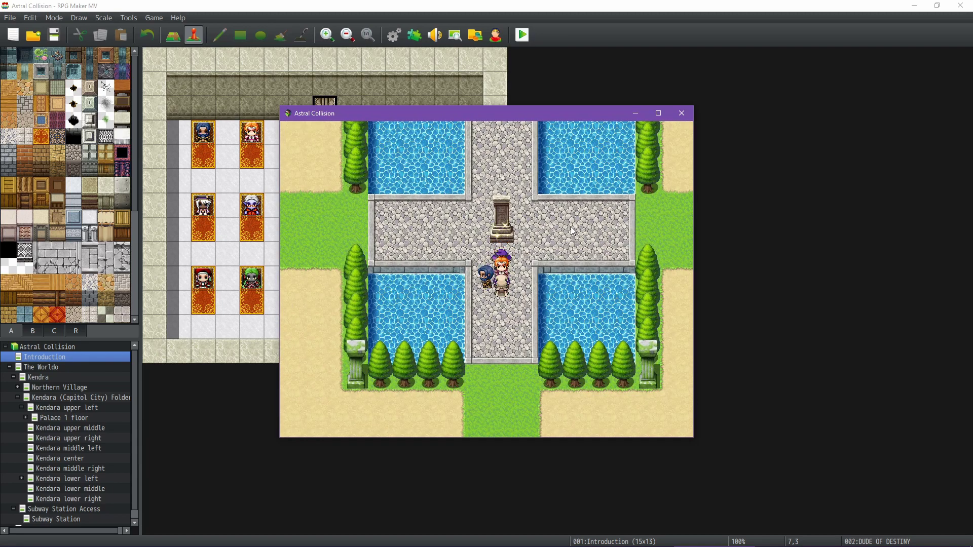
pyautogui.press('Up')
pyautogui.press('Left')
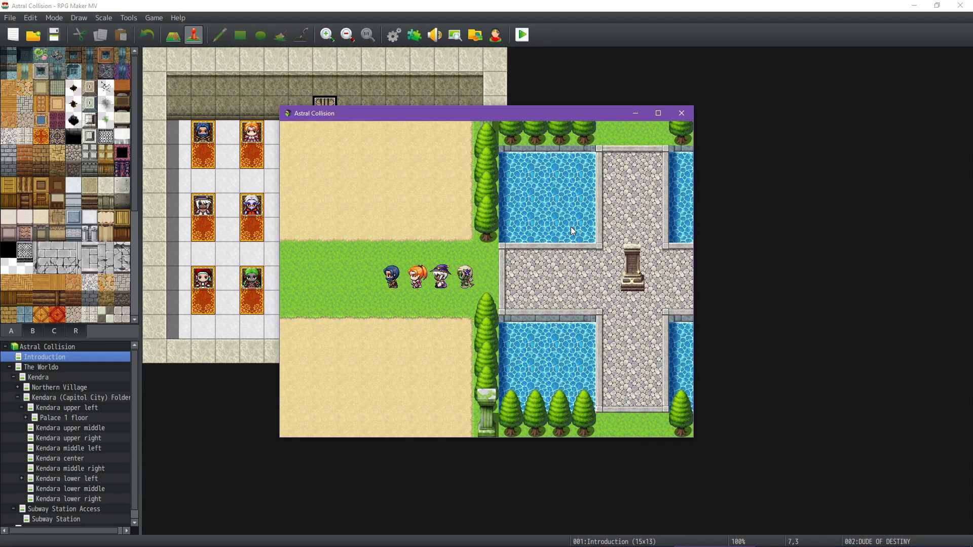
pyautogui.press('Left')
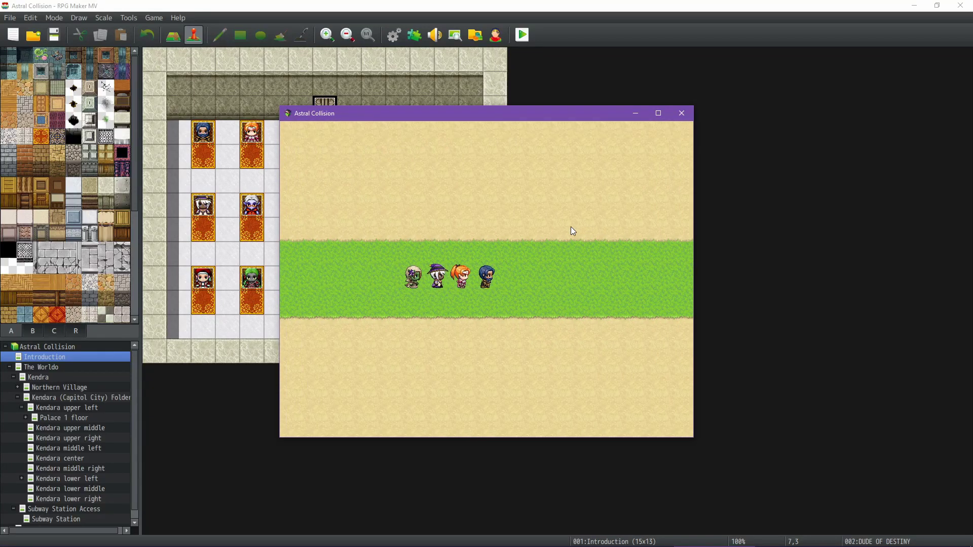
pyautogui.press('Right')
pyautogui.press('Right')
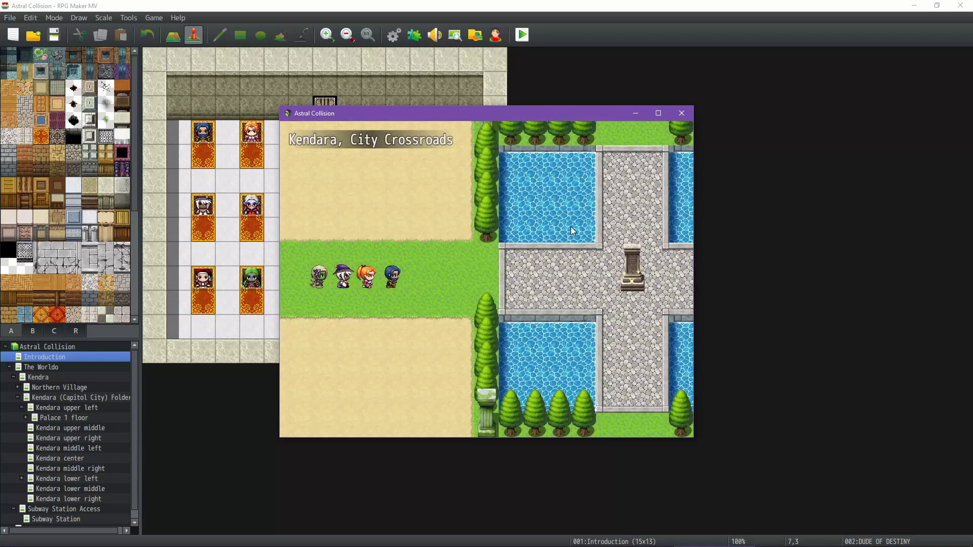
pyautogui.press('Left')
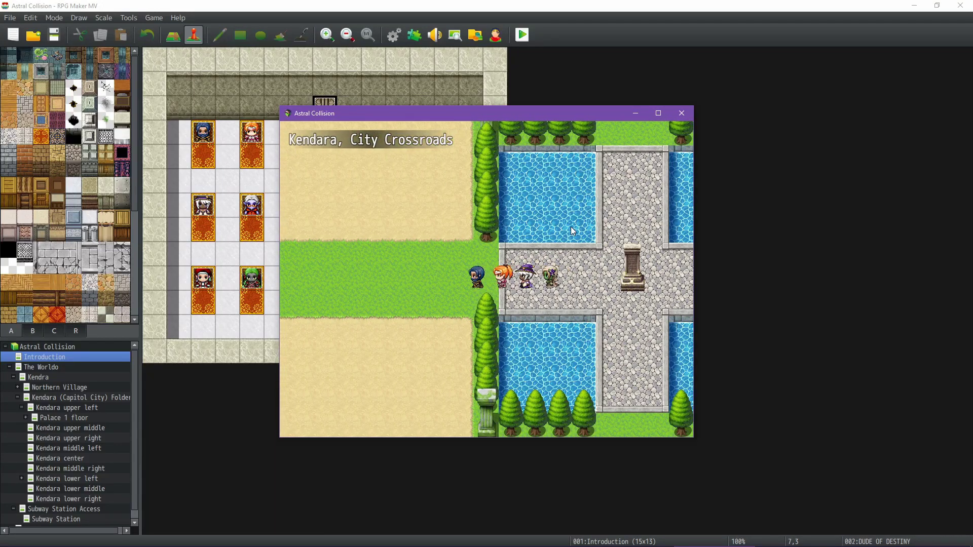
pyautogui.press('Left')
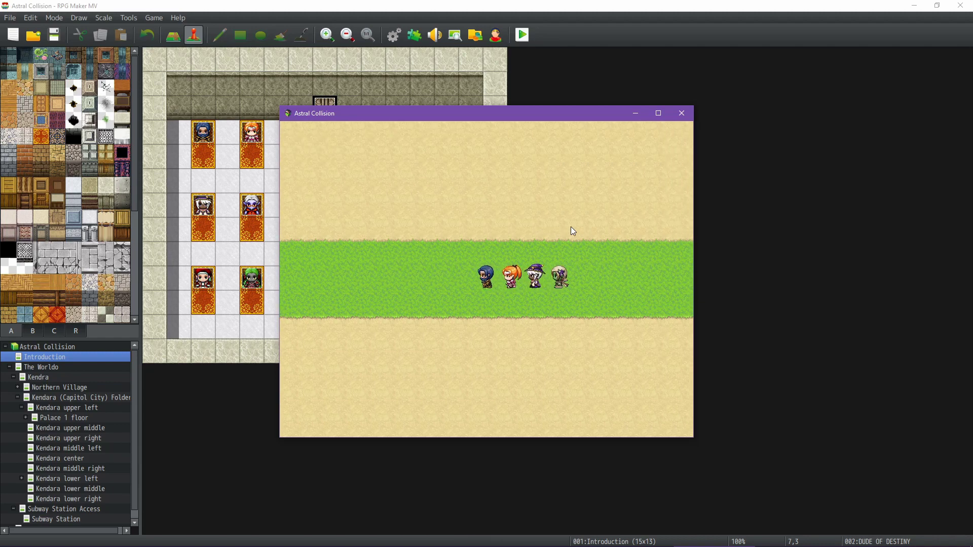
# Travel to the Village of Calinden and recharge the Resurrection Signet at the monument by the pond.
pyautogui.press('Left')
pyautogui.press('Up')
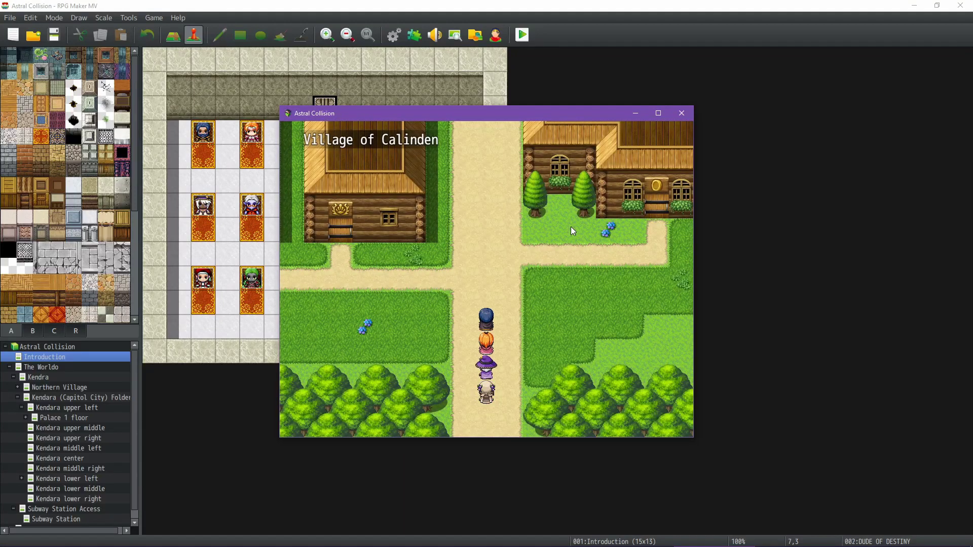
pyautogui.press('Up')
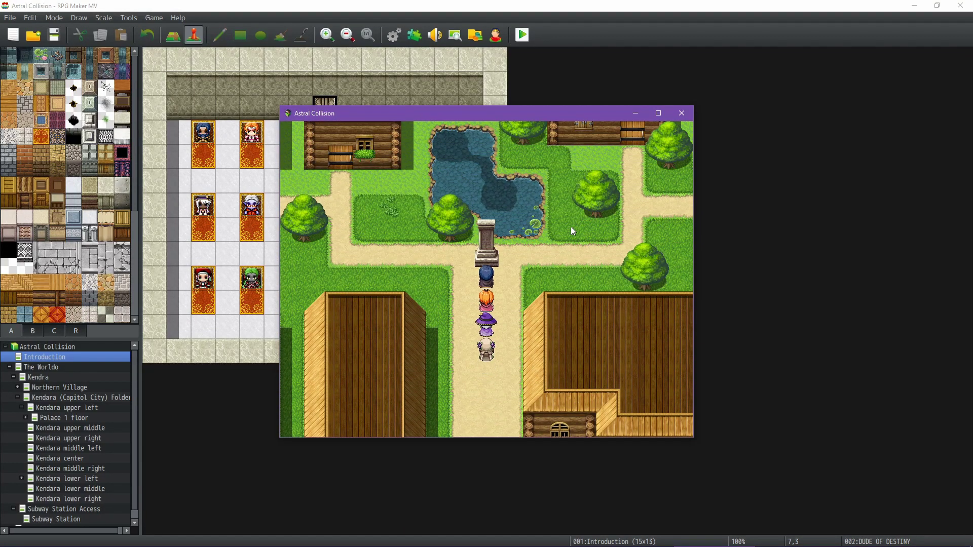
pyautogui.press('Return')
pyautogui.press('Return')
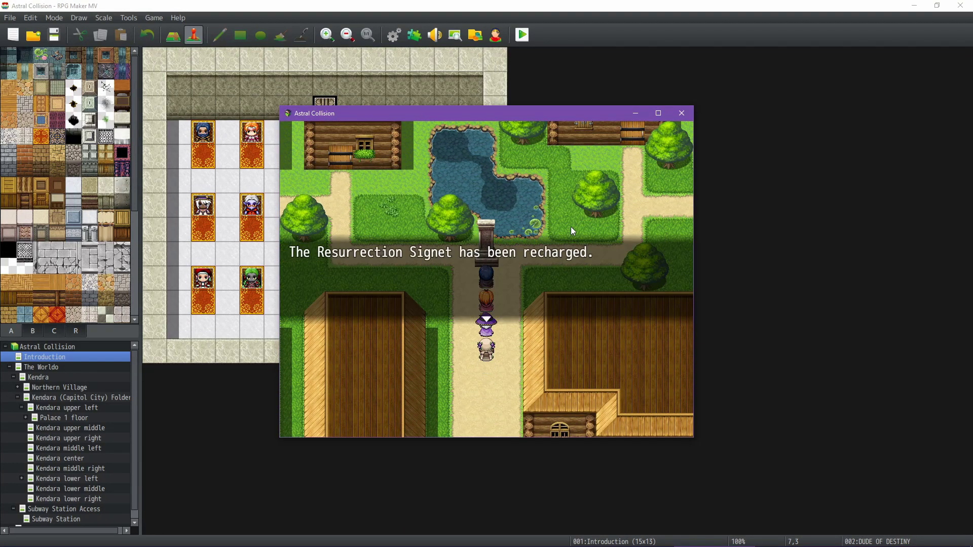
pyautogui.press('Return')
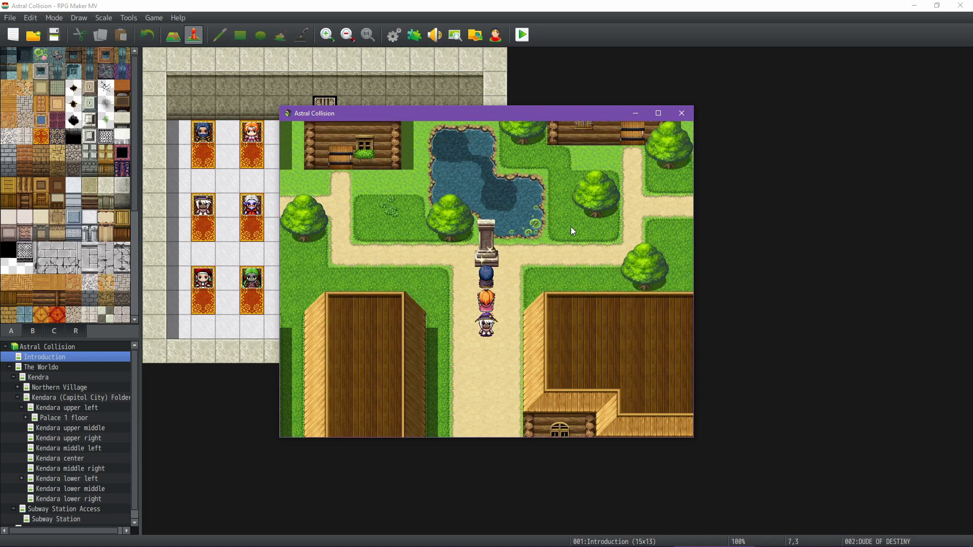
# Leave Calinden southward to the world map, re-enter the village, and walk up toward its monument and back south.
pyautogui.press('Down')
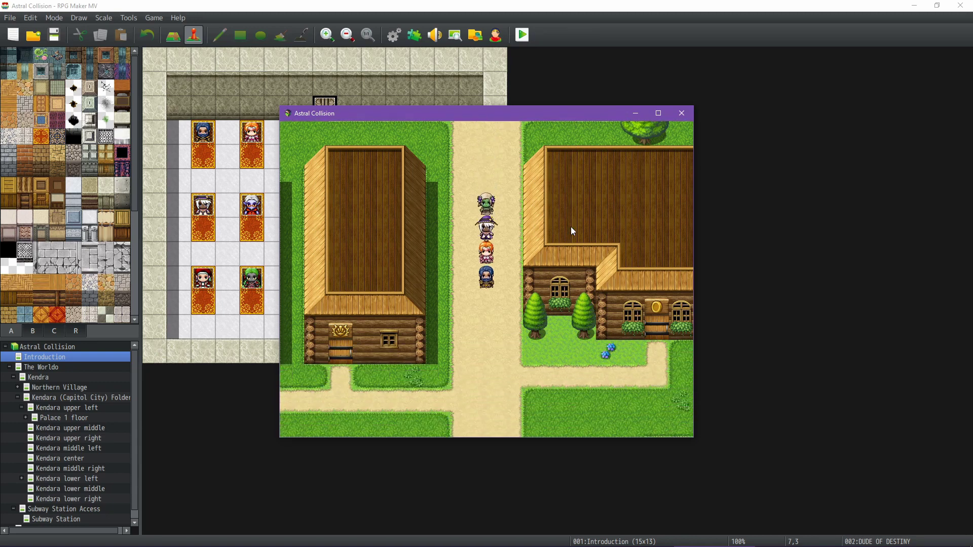
pyautogui.press('Down')
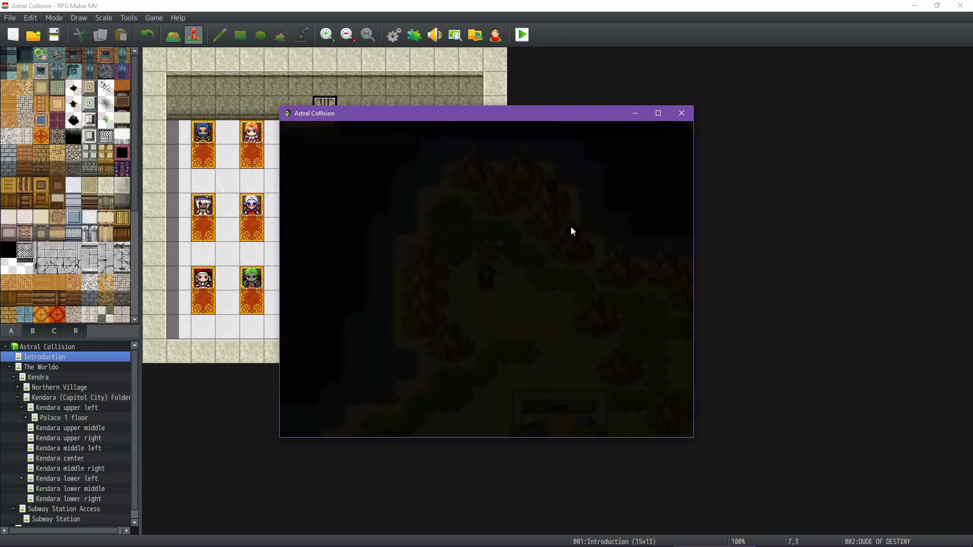
pyautogui.press('Up')
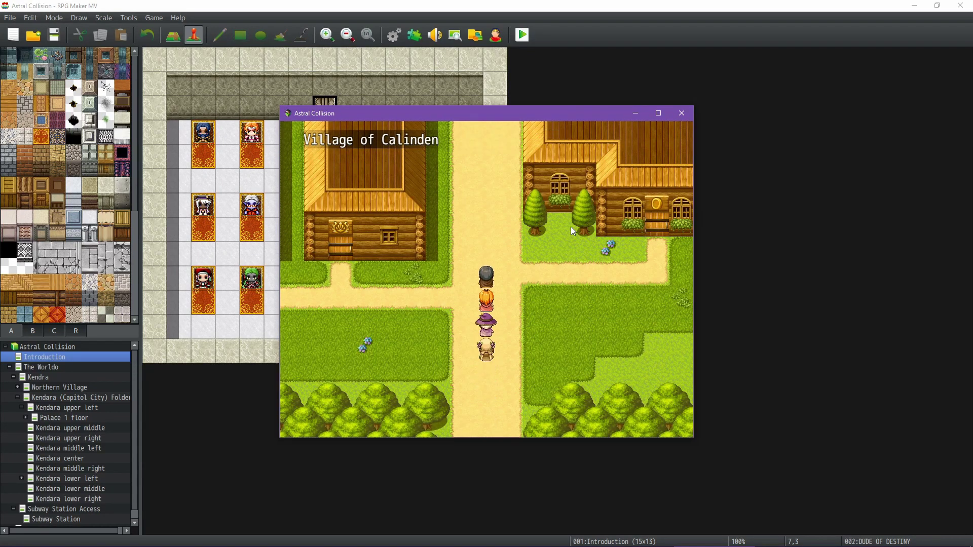
pyautogui.press('Down')
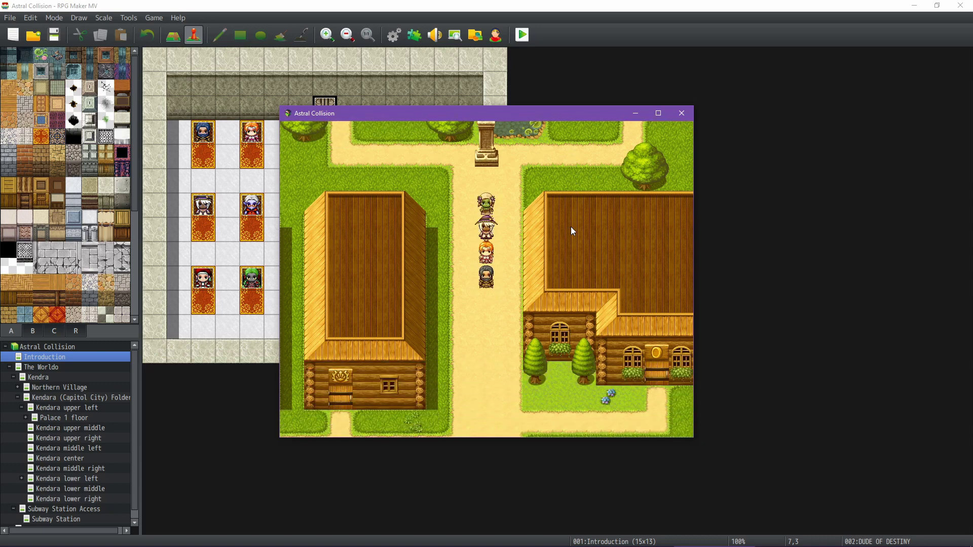
# Travel from Calinden back to Kendara and walk south through the city to the crossroads monument.
pyautogui.press('Down')
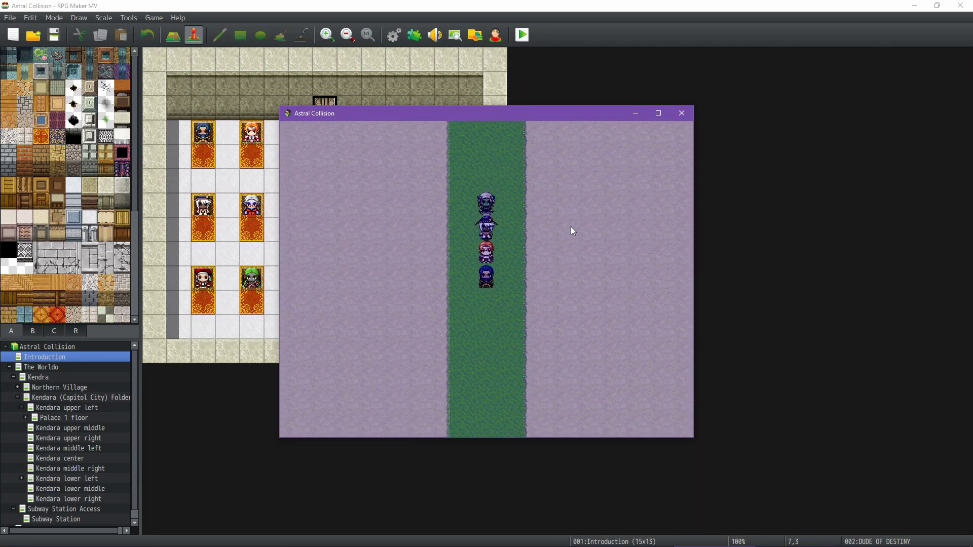
pyautogui.press('Down')
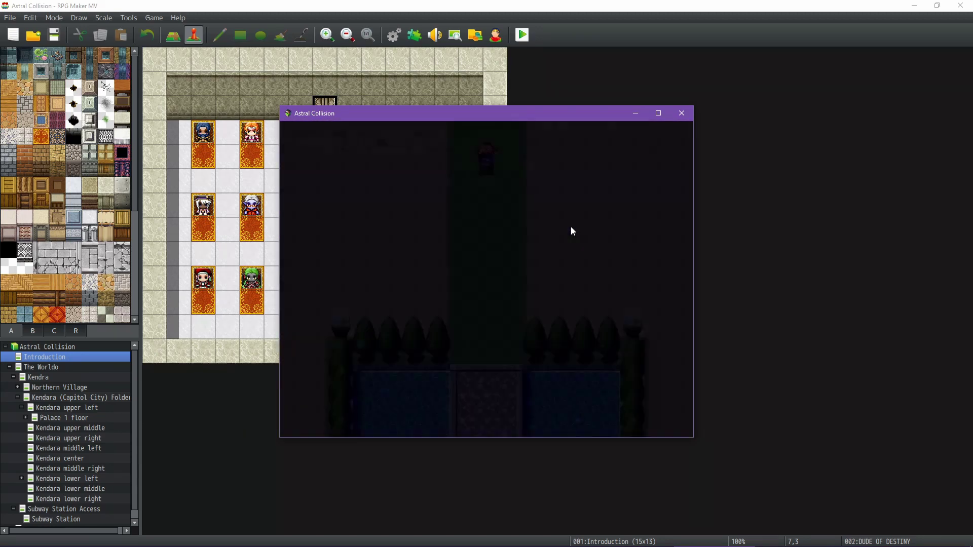
pyautogui.press('Down')
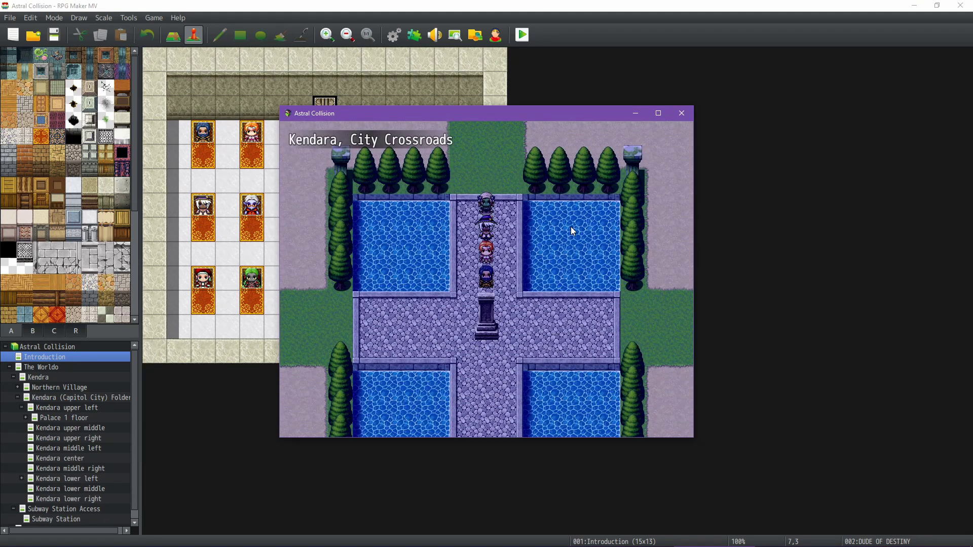
# Test the crossroads monument's Resurrection Signet message from its north, south and east sides, and circle back toward its north side.
pyautogui.press('Return')
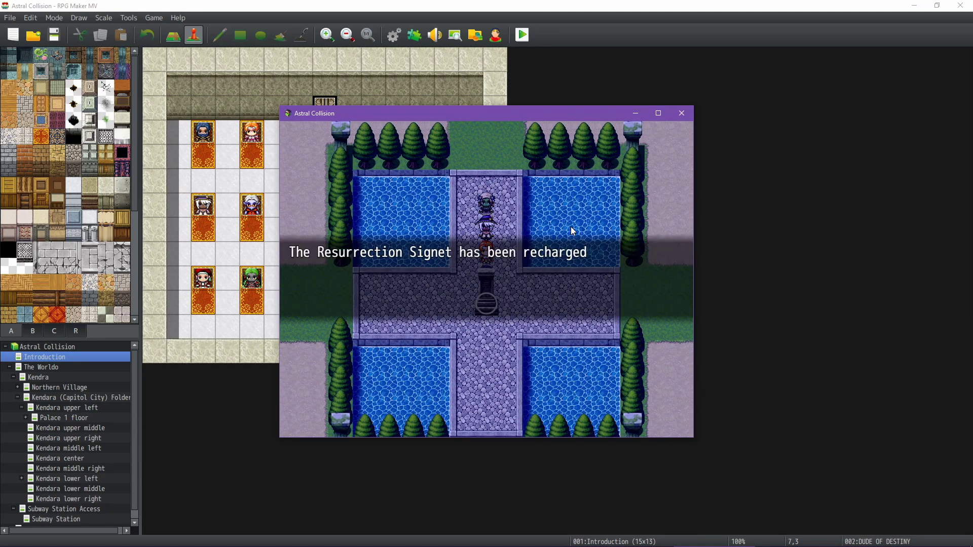
pyautogui.press('Return')
pyautogui.press('Down')
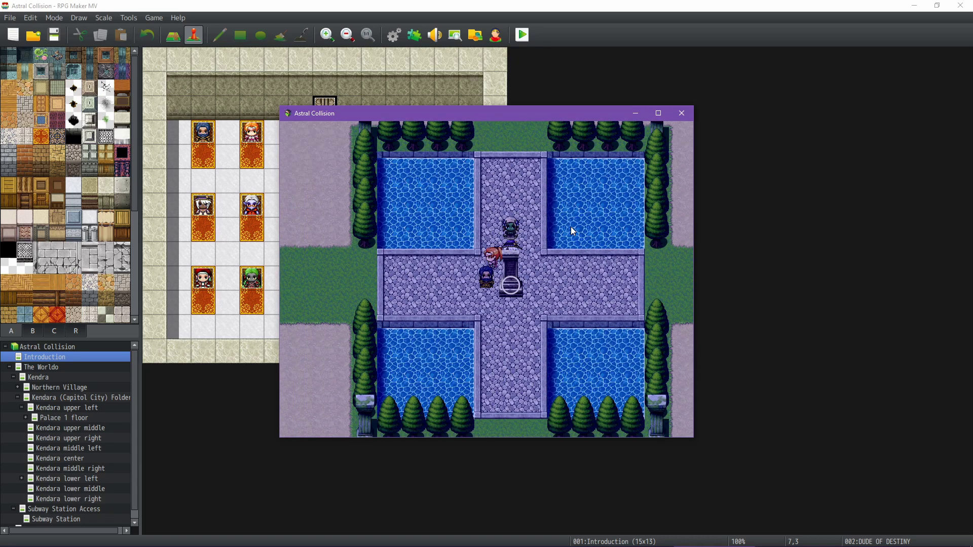
pyautogui.press('Up')
pyautogui.press('Return')
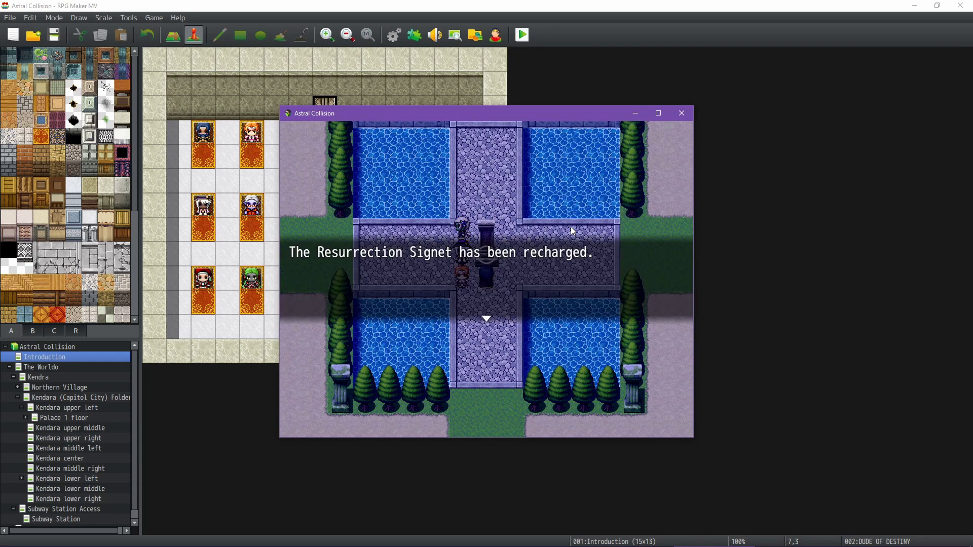
pyautogui.press('Return')
pyautogui.press('Up')
pyautogui.press('Right')
pyautogui.press('Return')
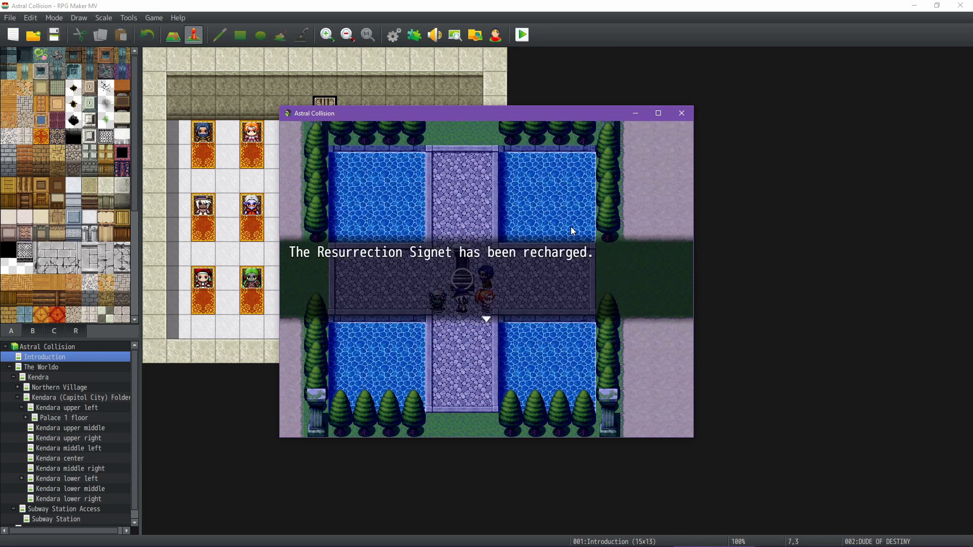
pyautogui.press('Return')
pyautogui.press('Up')
pyautogui.press('Left')
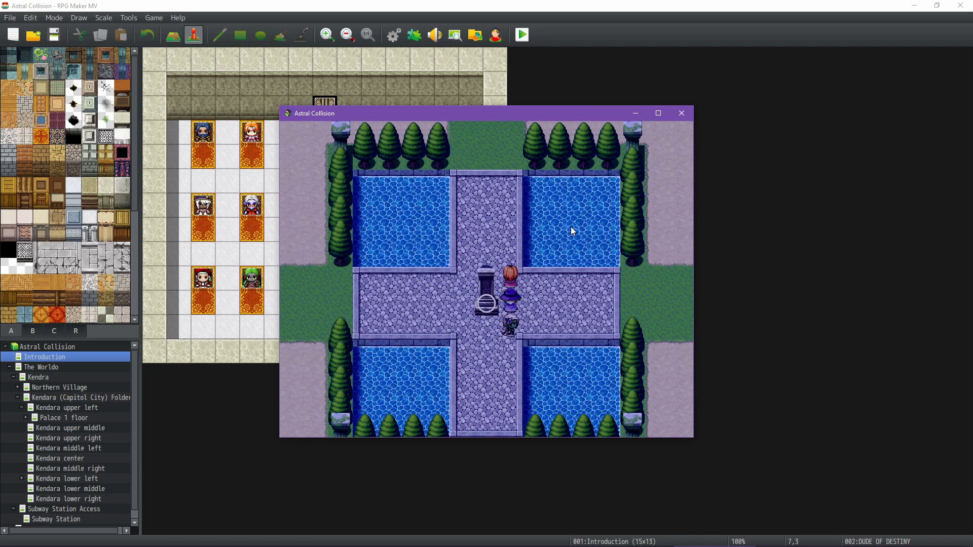
# Walk around to the crossroads monument's west side, and review the first three pages of the Divine Monument event on the Kendara center map.
pyautogui.press('Left')
pyautogui.press('Down')
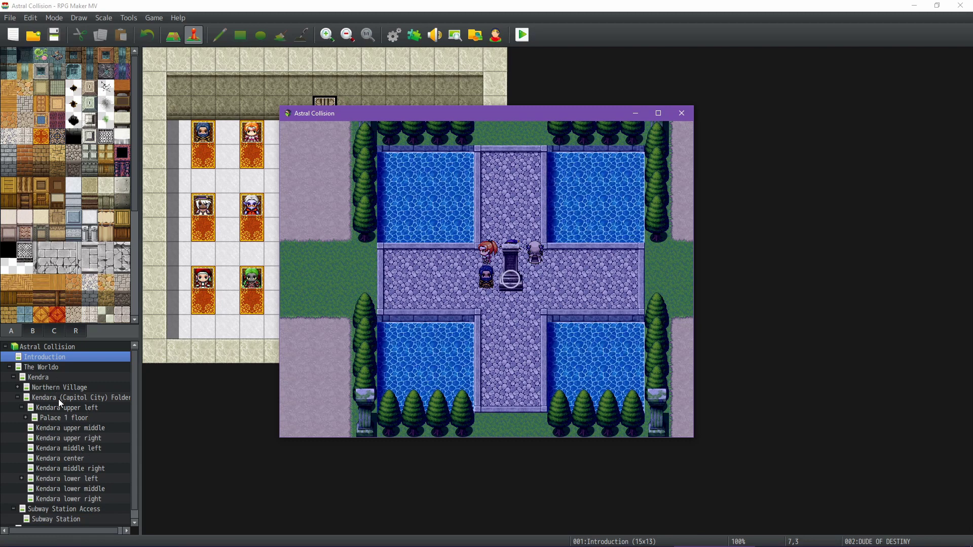
pyautogui.click(60, 458)
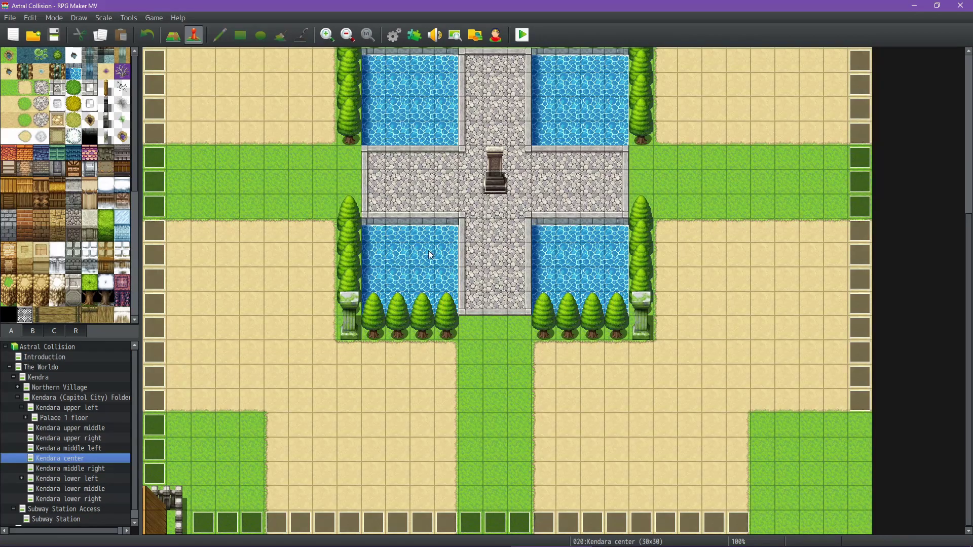
pyautogui.doubleClick(489, 176)
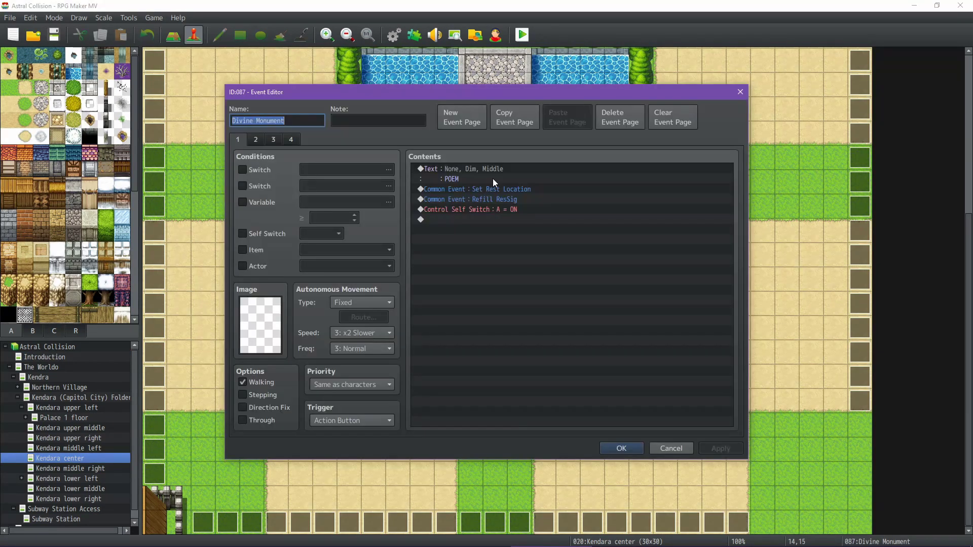
pyautogui.click(255, 140)
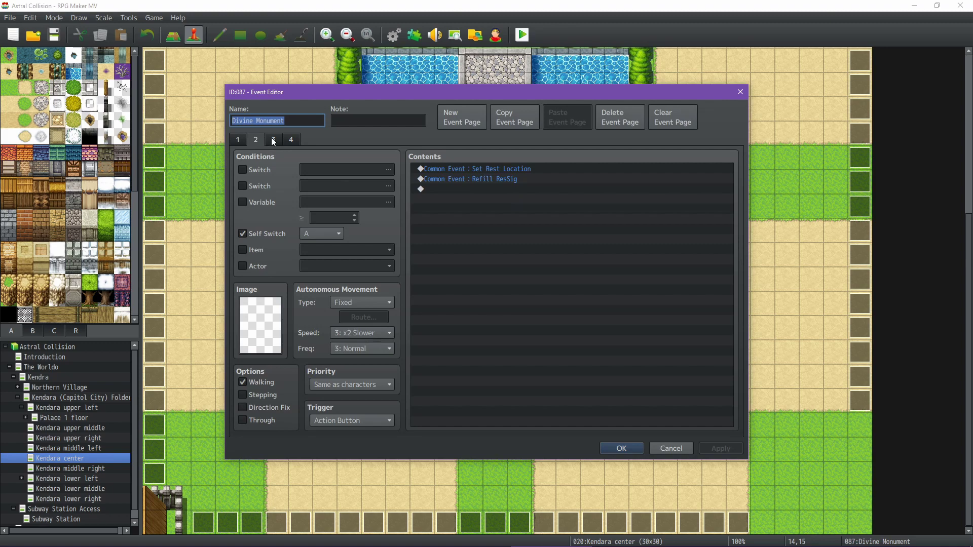
pyautogui.click(274, 140)
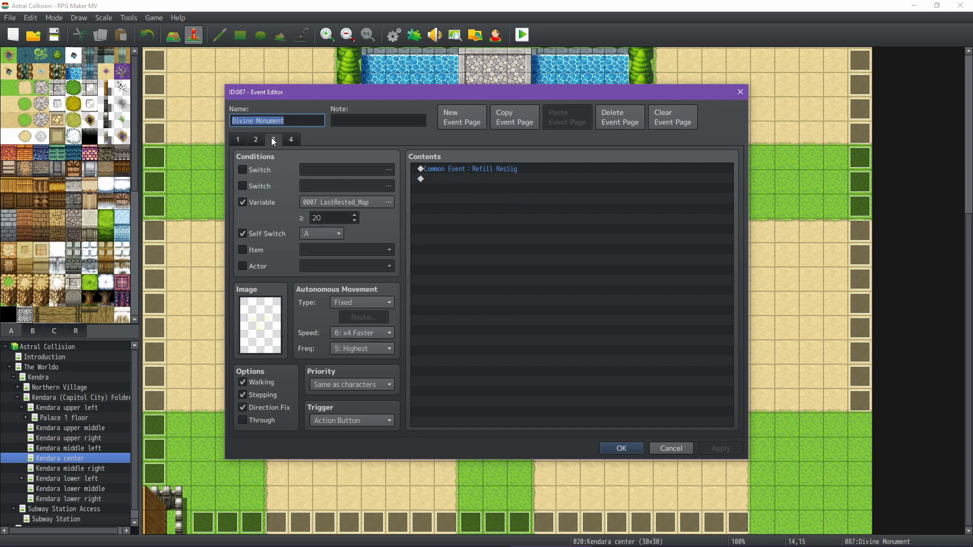
# Inspect the page 3 image in the !Flame sheet, compare it with the Team2 sheet, and leave the image selection without changing it.
pyautogui.click(258, 331)
pyautogui.doubleClick(258, 333)
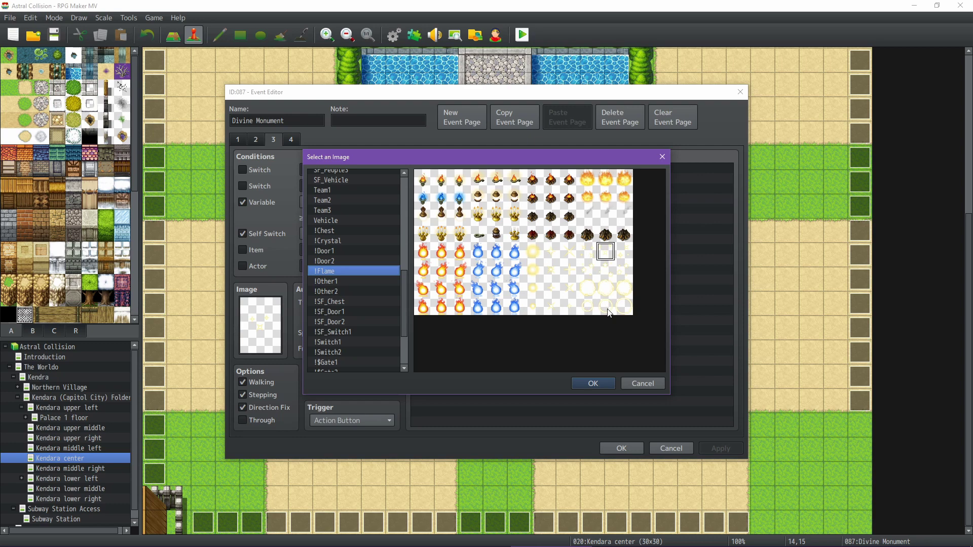
pyautogui.click(339, 201)
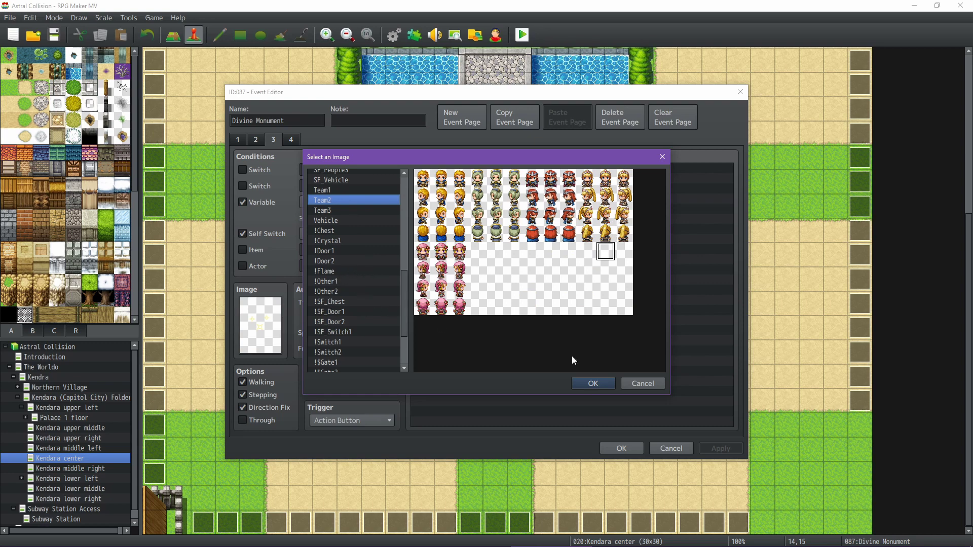
pyautogui.click(639, 384)
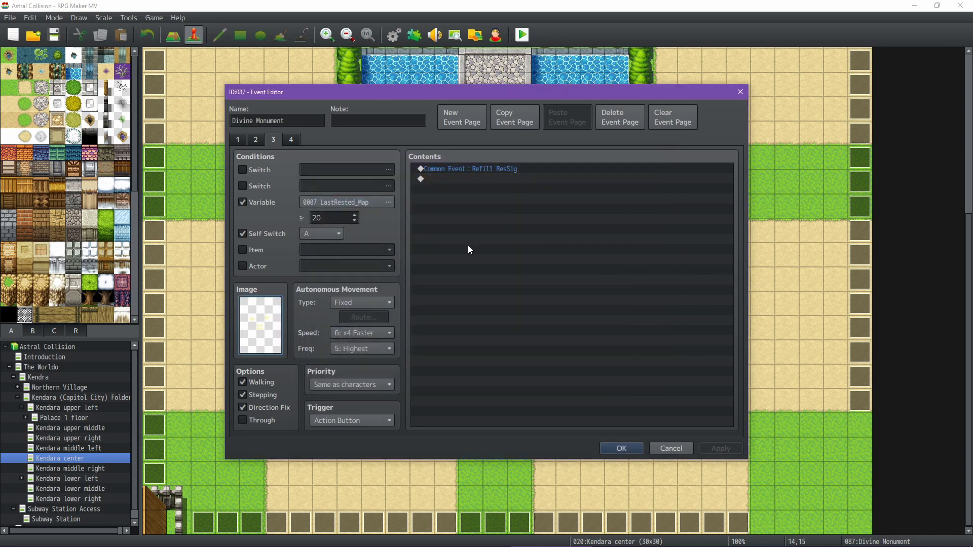
# Enable Direction Fix on pages 1, 2 and 4 of Kendara center's Divine Monument event and apply the changes.
pyautogui.click(256, 140)
pyautogui.click(237, 140)
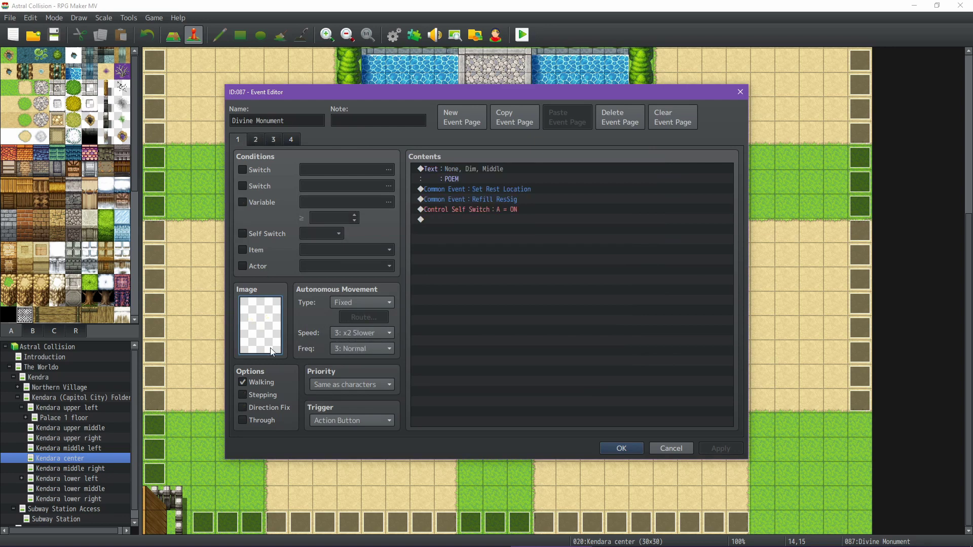
pyautogui.click(271, 408)
pyautogui.click(256, 140)
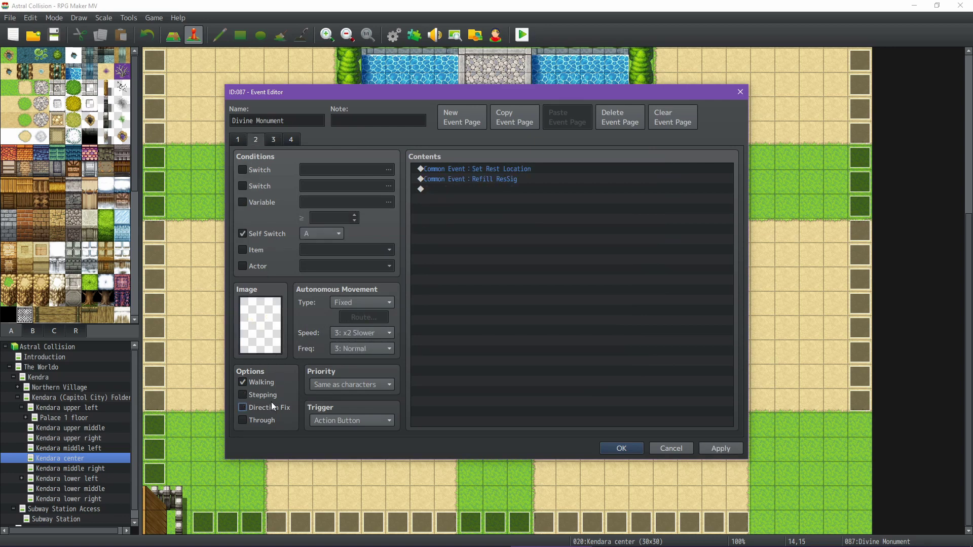
pyautogui.click(272, 139)
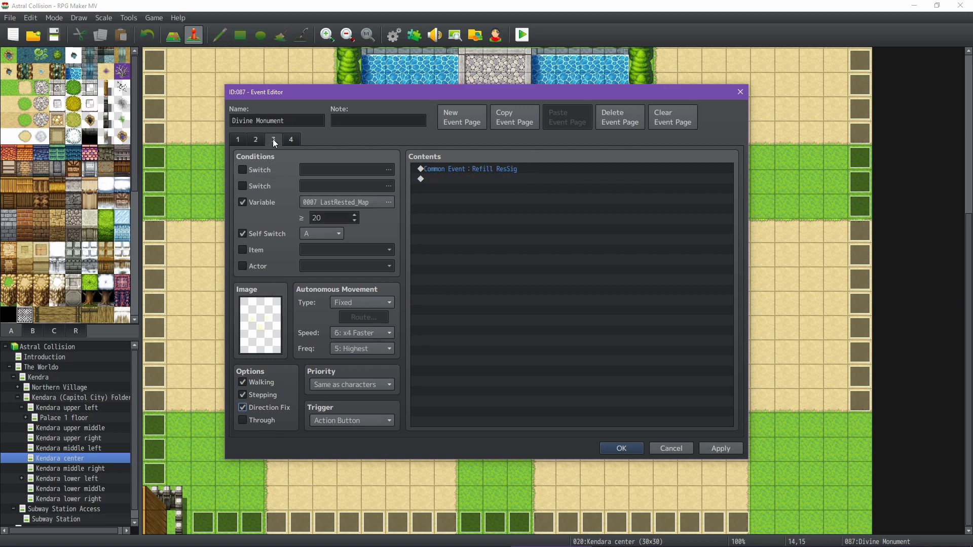
pyautogui.click(292, 139)
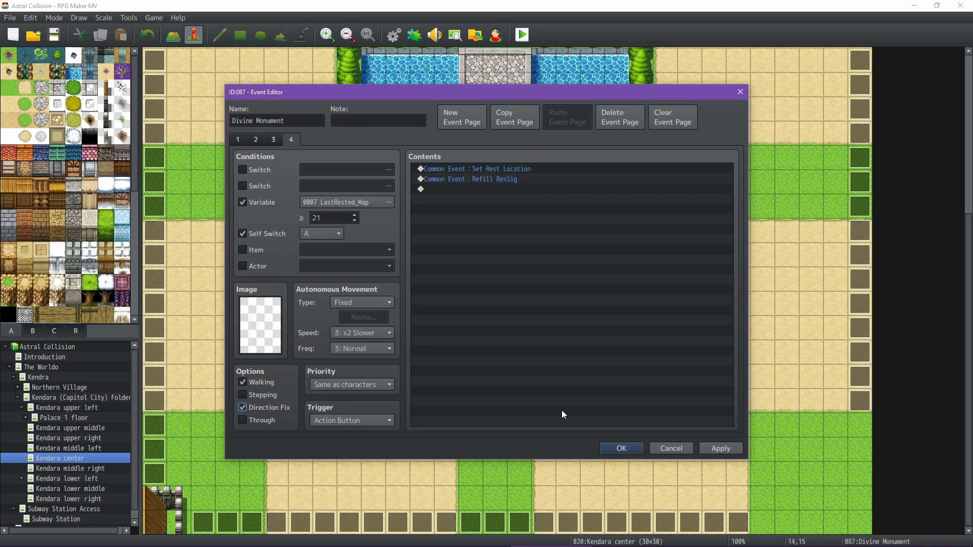
pyautogui.click(714, 444)
pyautogui.click(616, 449)
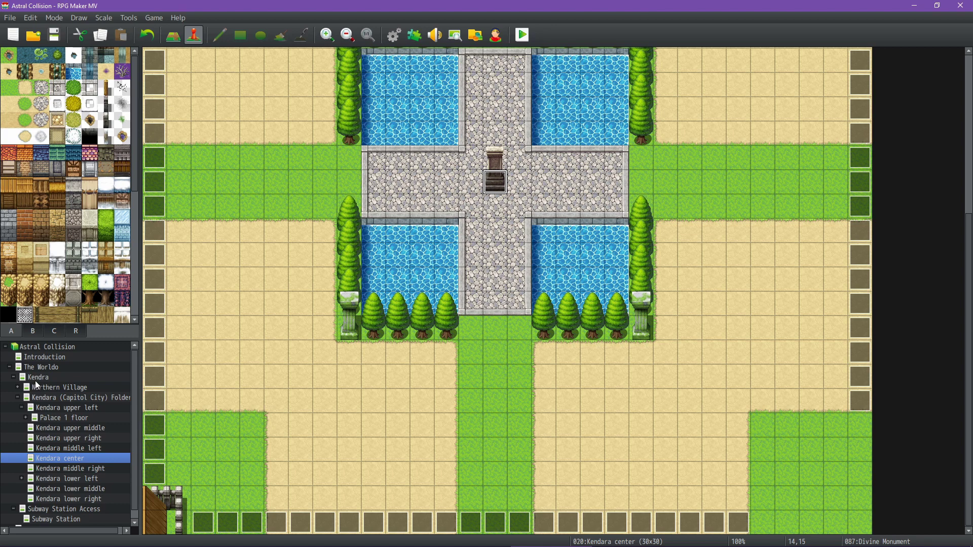
# Enable Direction Fix on pages 1, 2 and 4 of the Divine Monument event on the Northern Village map and accept the changes.
pyautogui.click(65, 387)
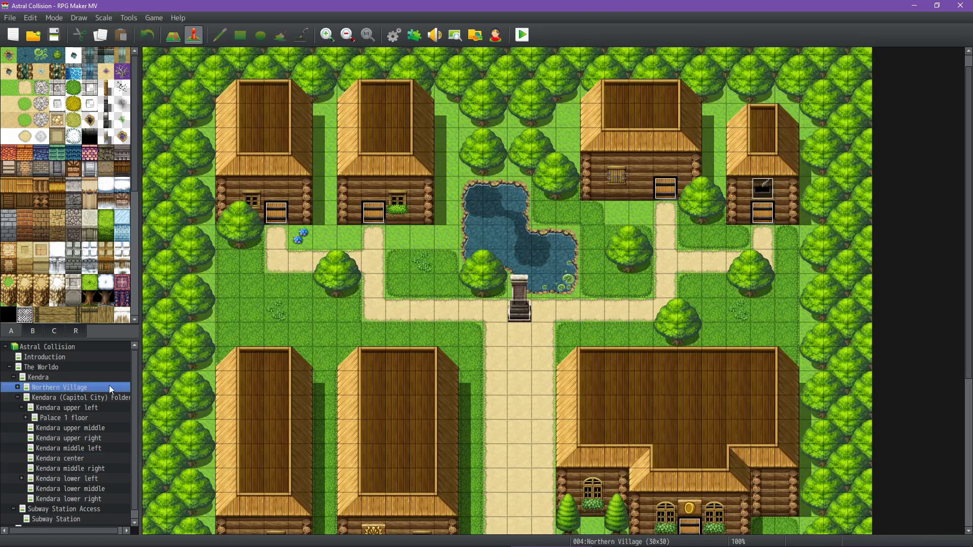
pyautogui.press('Return')
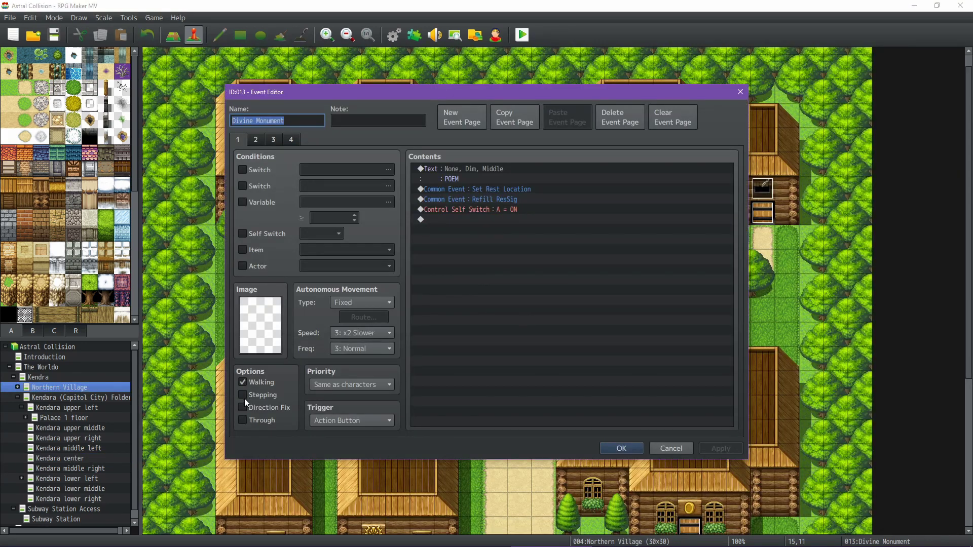
pyautogui.click(255, 407)
pyautogui.click(255, 139)
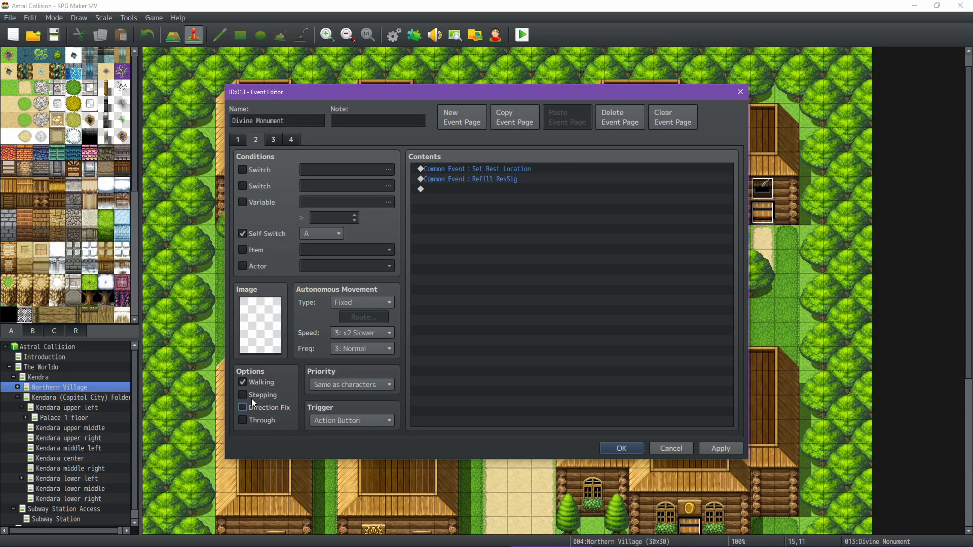
pyautogui.click(276, 142)
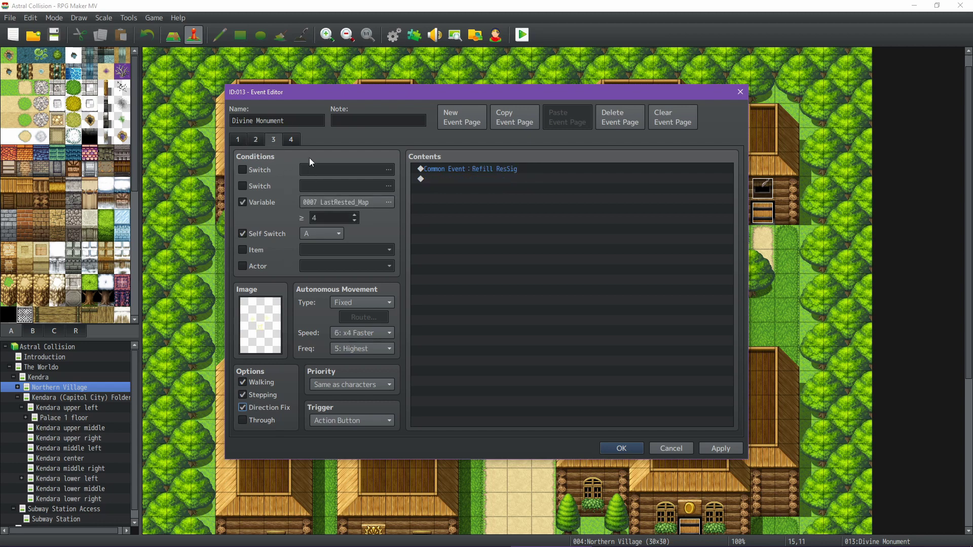
pyautogui.click(291, 141)
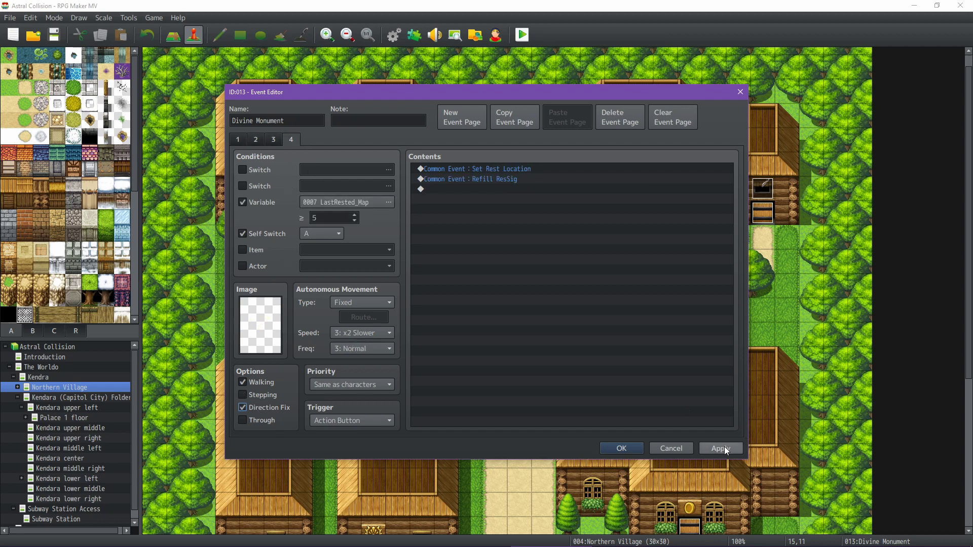
pyautogui.click(622, 448)
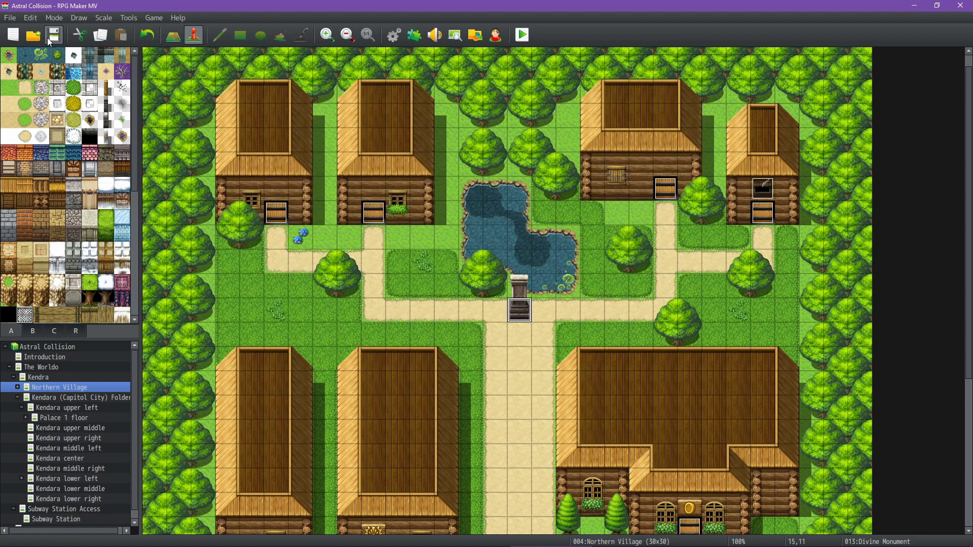
# Switch to the running playtest, leave the Kendara crossroads southward and re-enter, and walk up to the monument's east side.
pyautogui.moveTo(619, 544)
pyautogui.click(703, 515)
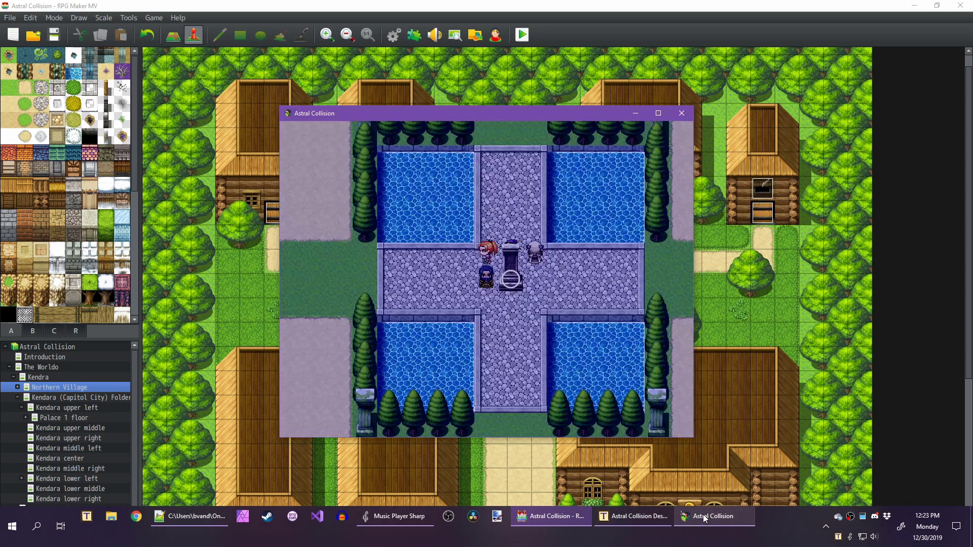
pyautogui.press('Down')
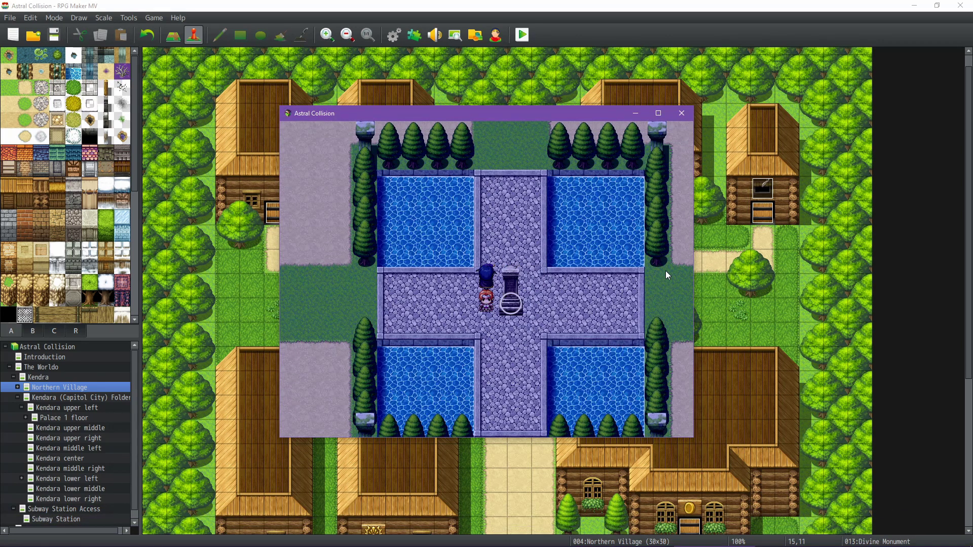
pyautogui.press('Down')
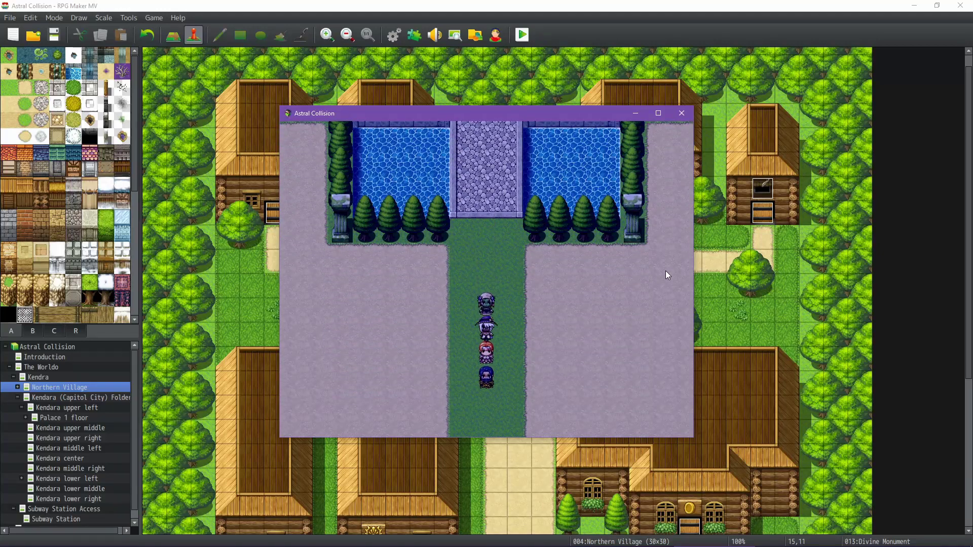
pyautogui.press('Up')
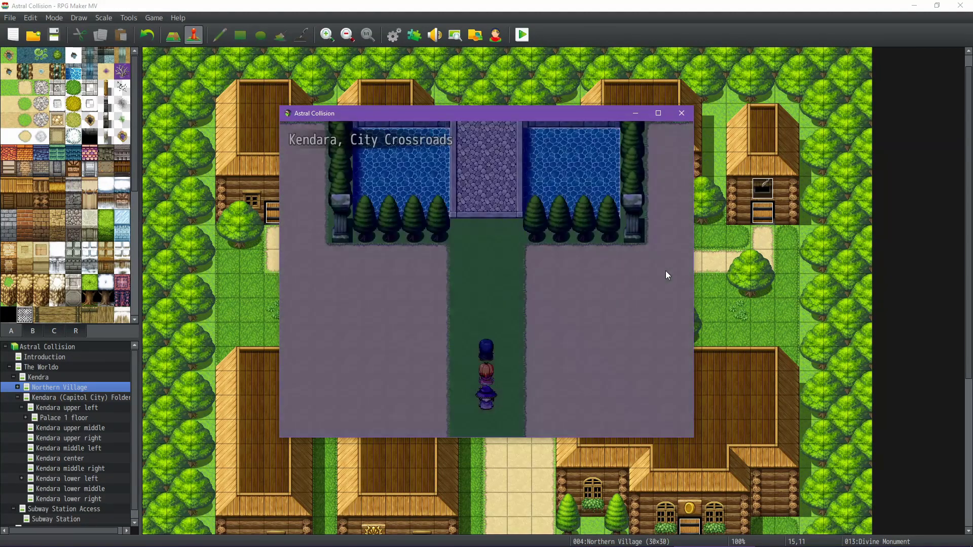
pyautogui.press('Up')
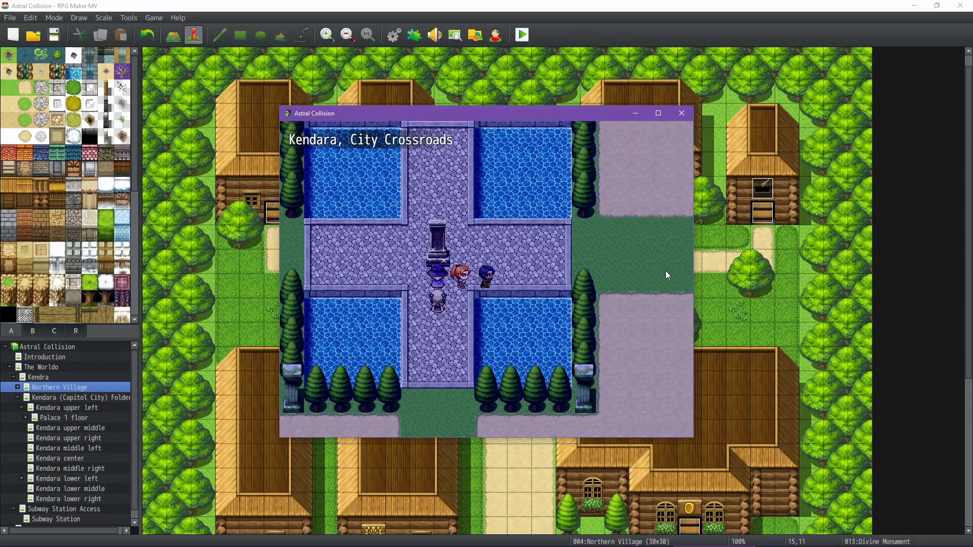
pyautogui.press('Left')
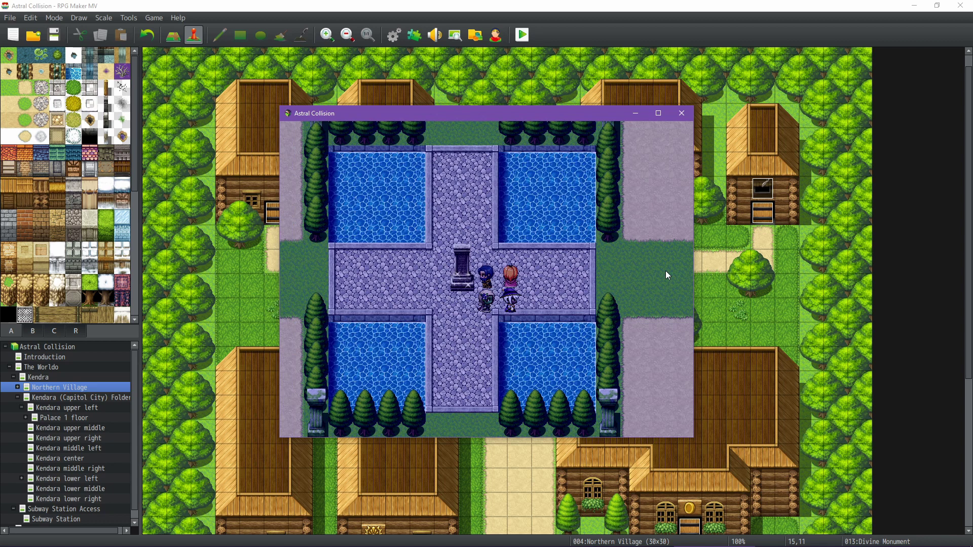
# Walk the party east along the grass path away from the monument and return to its east side.
pyautogui.press('Right')
pyautogui.press('Right')
pyautogui.press('Right')
pyautogui.press('Right')
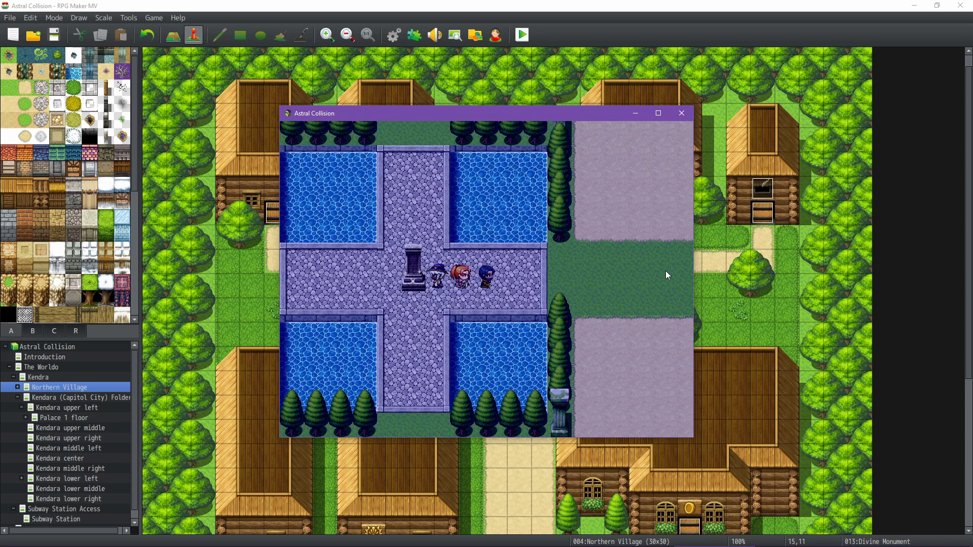
pyautogui.press('Right')
pyautogui.press('Right')
pyautogui.press('Right')
pyautogui.press('Right')
pyautogui.press('Right')
pyautogui.press('Right')
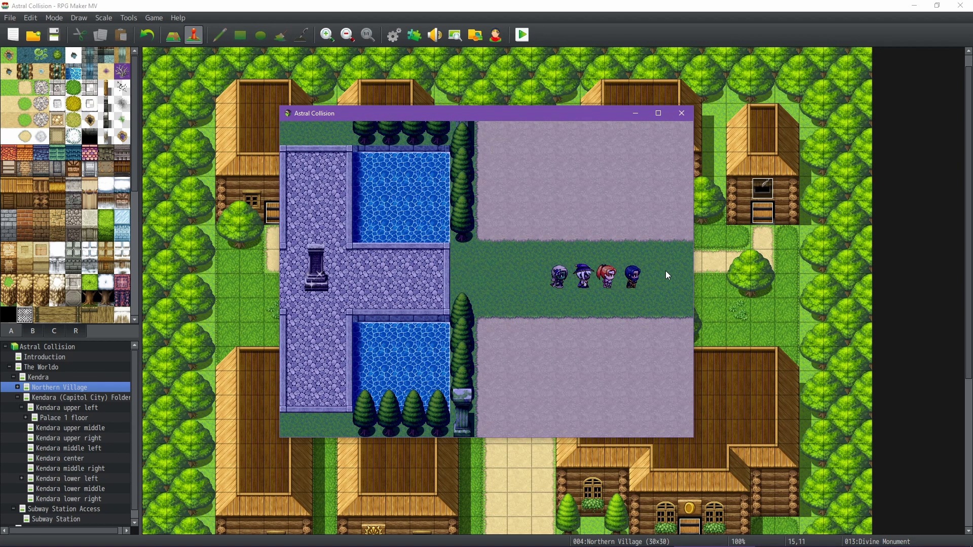
pyautogui.press('Left')
pyautogui.press('Left')
pyautogui.press('Left')
pyautogui.press('Left')
pyautogui.press('Left')
pyautogui.press('Left')
pyautogui.press('Left')
pyautogui.press('Left')
pyautogui.press('Left')
pyautogui.press('Left')
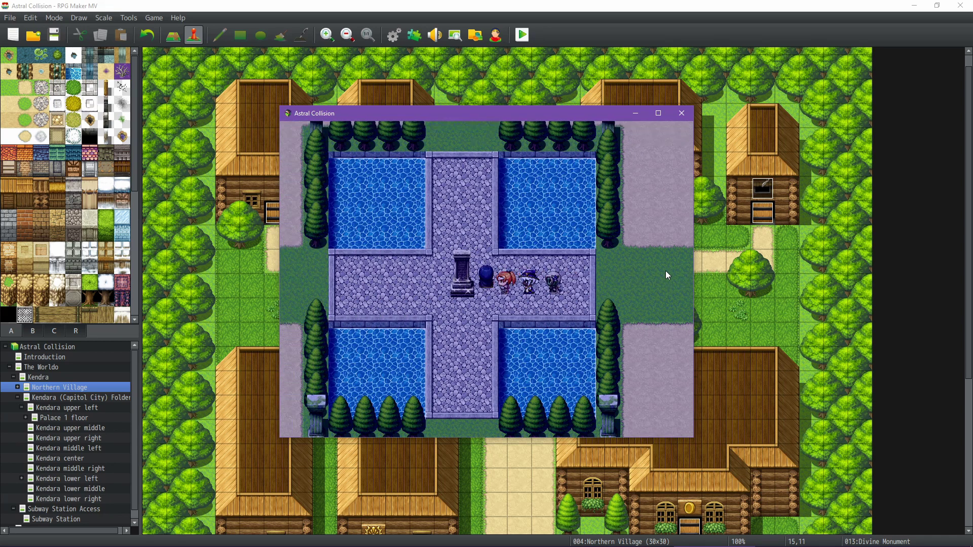
# Walk the party north between the ponds onto the grass path, and turn back south toward the monument.
pyautogui.press('Up')
pyautogui.press('Up')
pyautogui.press('Up')
pyautogui.press('Up')
pyautogui.press('Up')
pyautogui.press('Up')
pyautogui.press('Up')
pyautogui.press('Up')
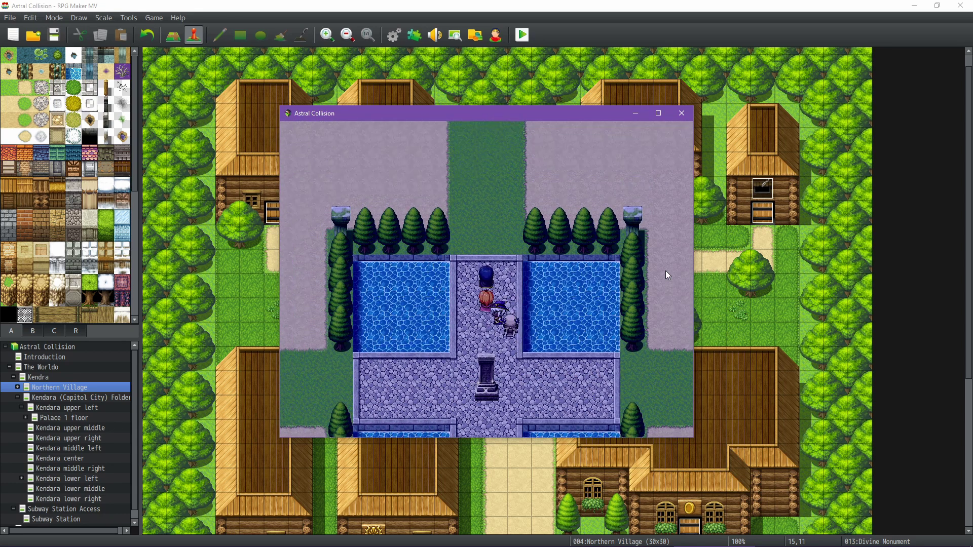
pyautogui.press('Up')
pyautogui.press('Up')
pyautogui.press('Up')
pyautogui.press('Down')
pyautogui.press('Down')
pyautogui.press('Down')
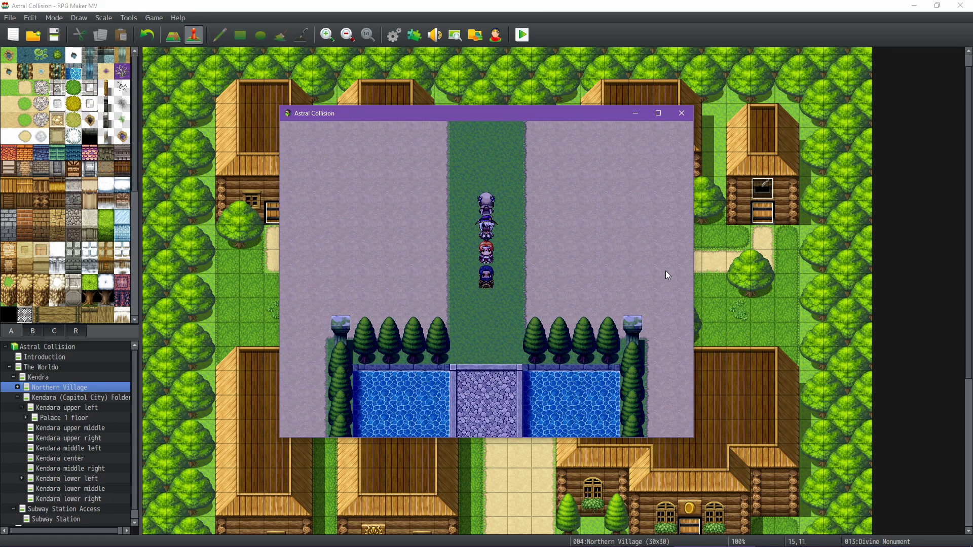
pyautogui.press('Down')
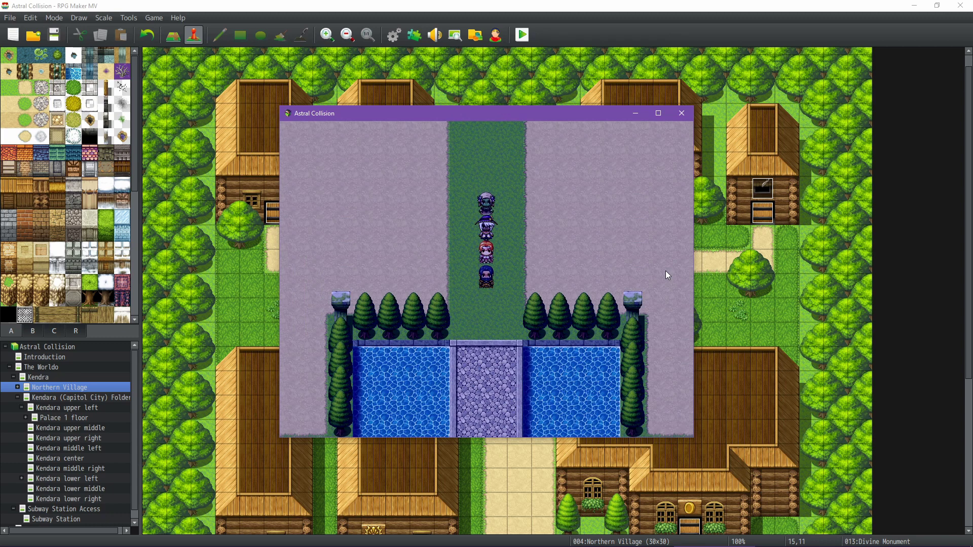